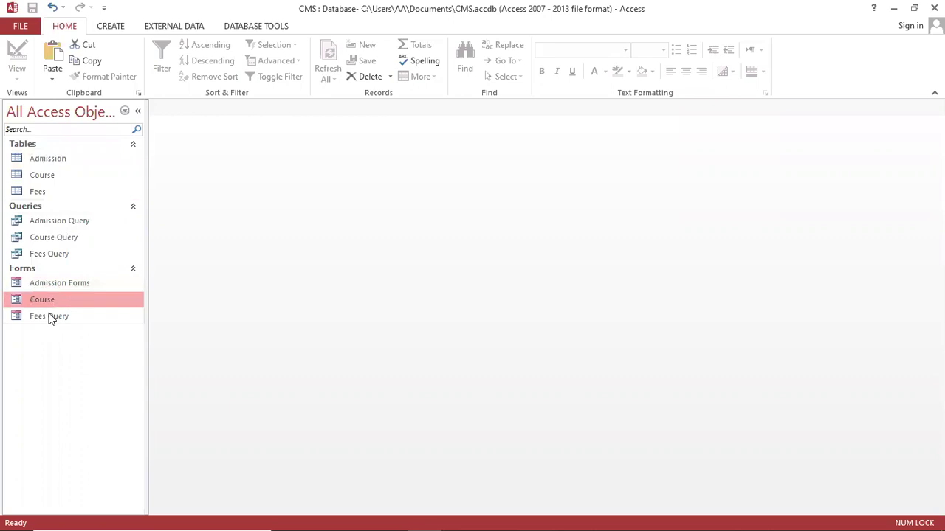
# Open the Admission table to look over its student records, and close it
pyautogui.click(48, 314)
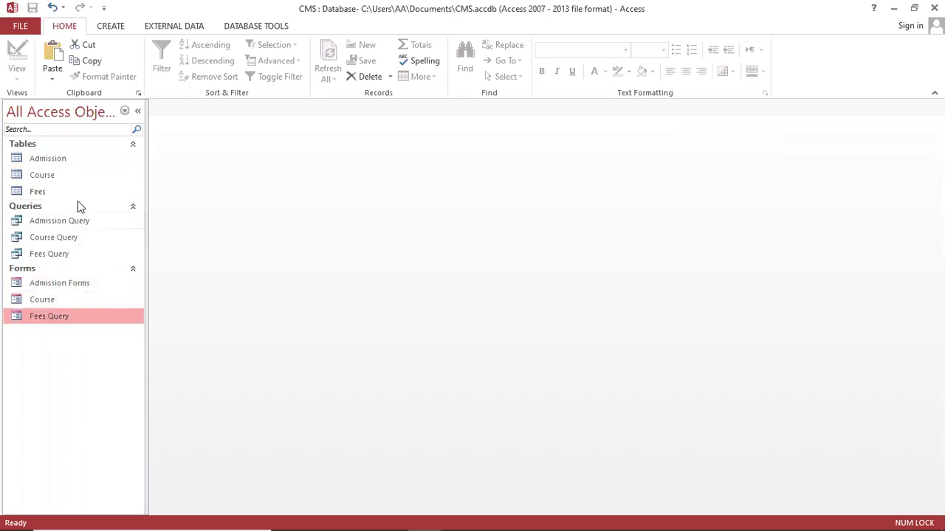
pyautogui.click(84, 177)
pyautogui.click(86, 163)
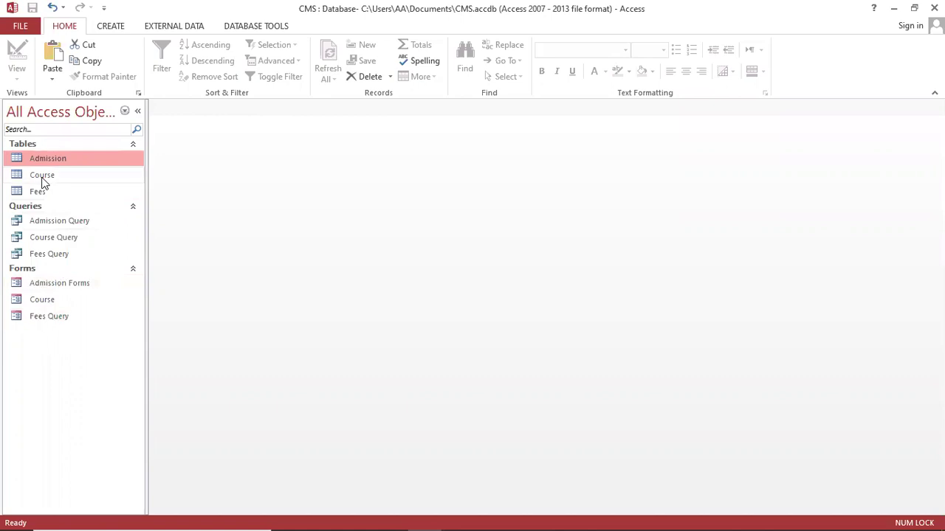
pyautogui.click(50, 175)
pyautogui.click(56, 162)
pyautogui.doubleClick(65, 162)
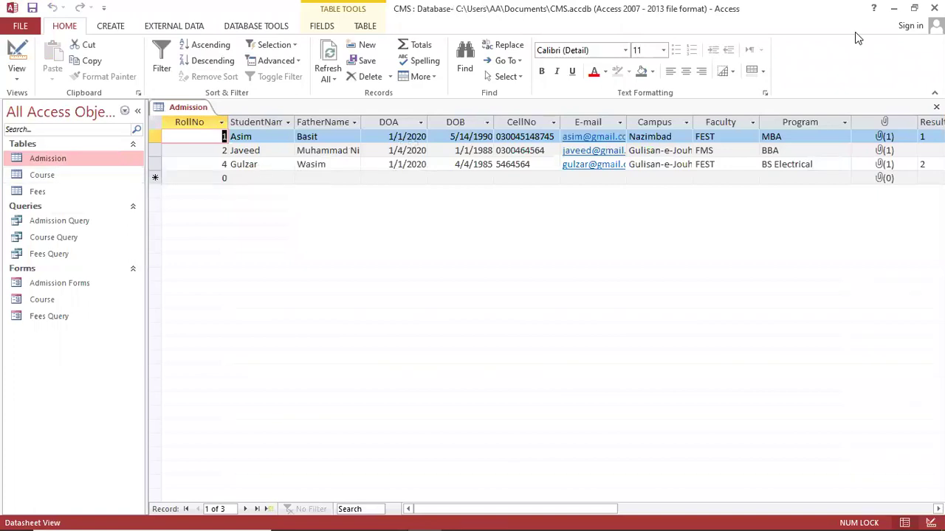
pyautogui.click(936, 107)
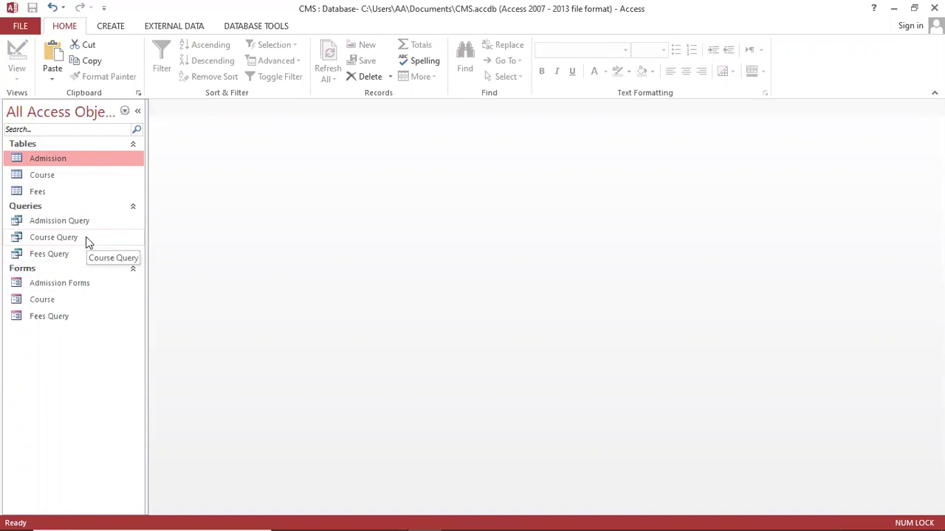
# Open the Admission Forms form, examine its fields from top to bottom, and close it
pyautogui.click(85, 287)
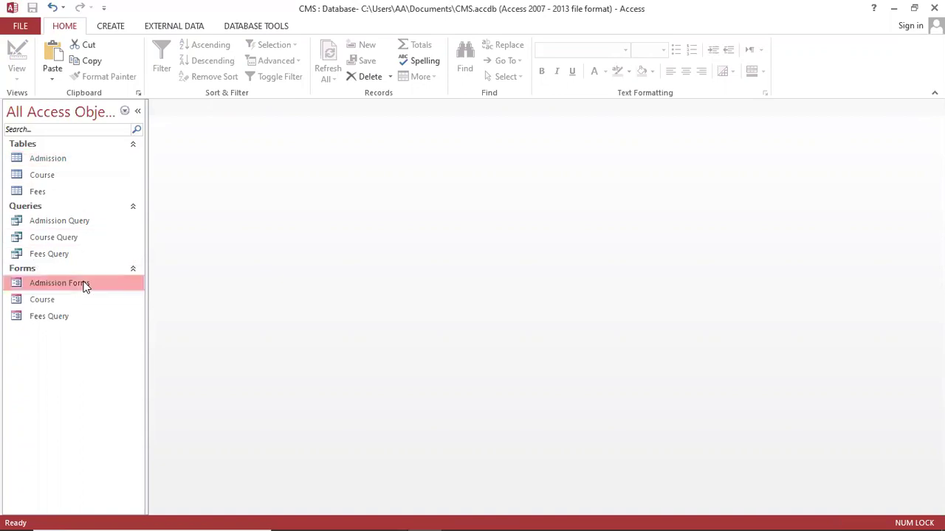
pyautogui.doubleClick(84, 287)
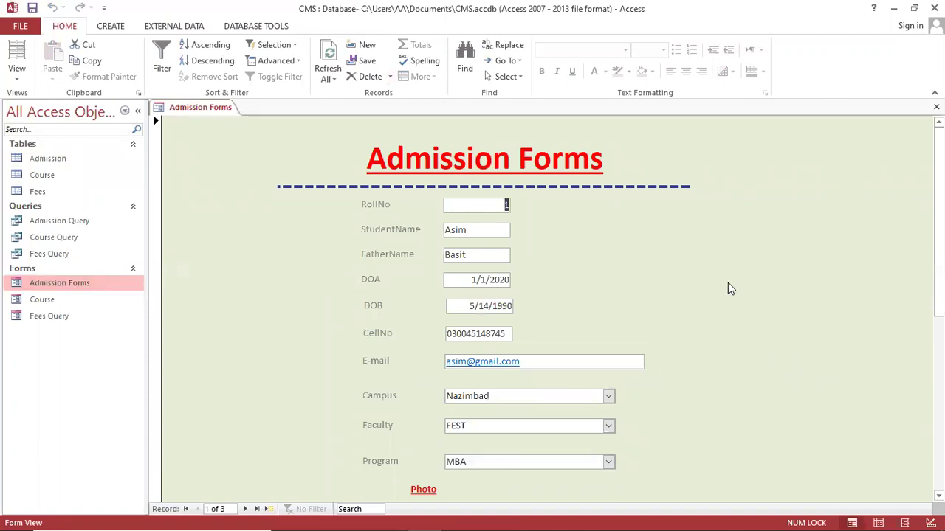
pyautogui.scroll(-5, 728, 288)
pyautogui.scroll(4, 728, 288)
pyautogui.scroll(1, 727, 286)
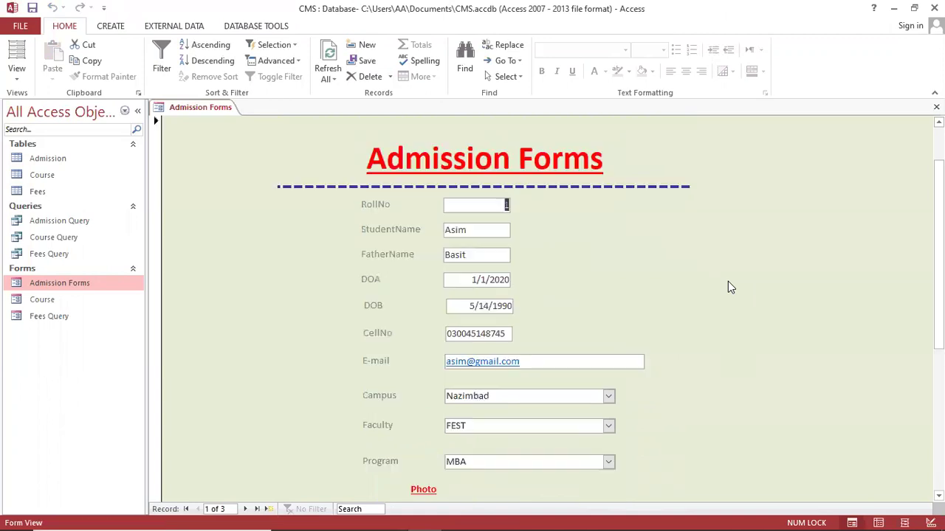
pyautogui.scroll(-5, 728, 286)
pyautogui.scroll(5, 728, 286)
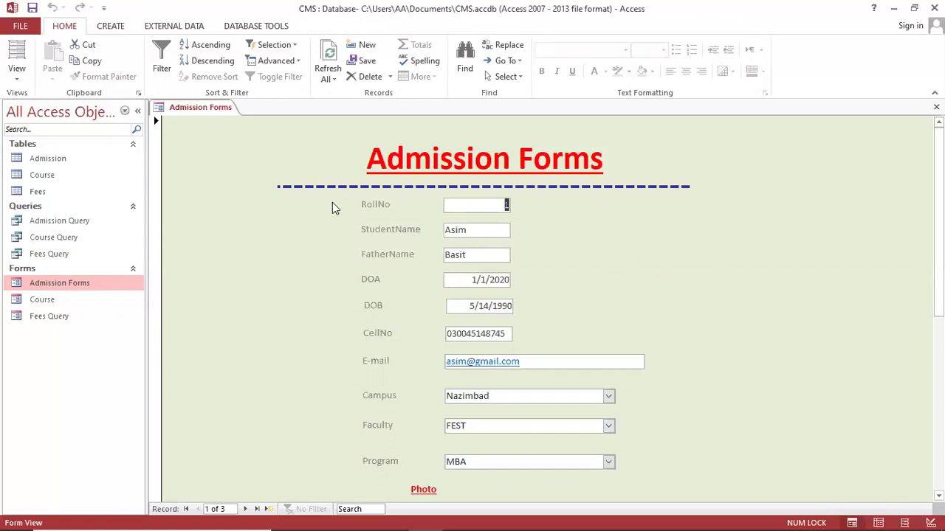
pyautogui.click(935, 107)
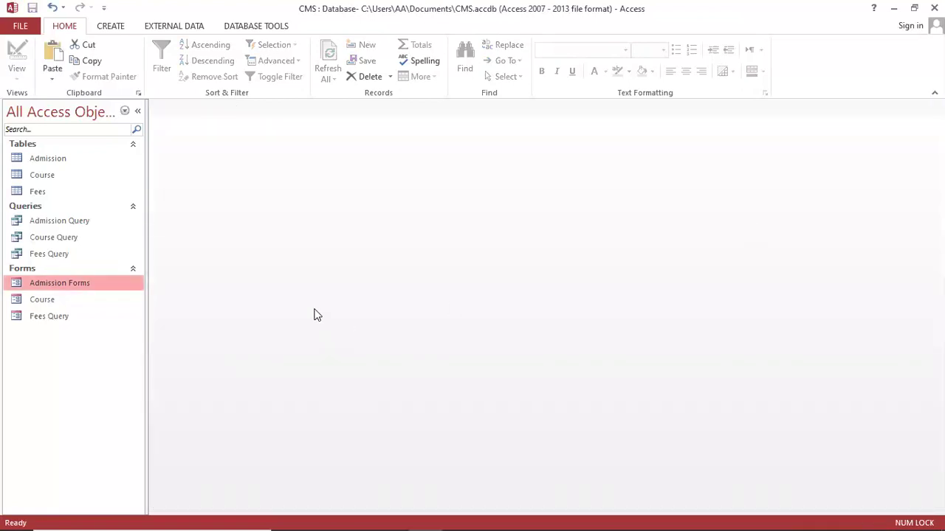
# Start the Report Wizard with the Admission table as the source and add all of its fields to the report
pyautogui.click(111, 26)
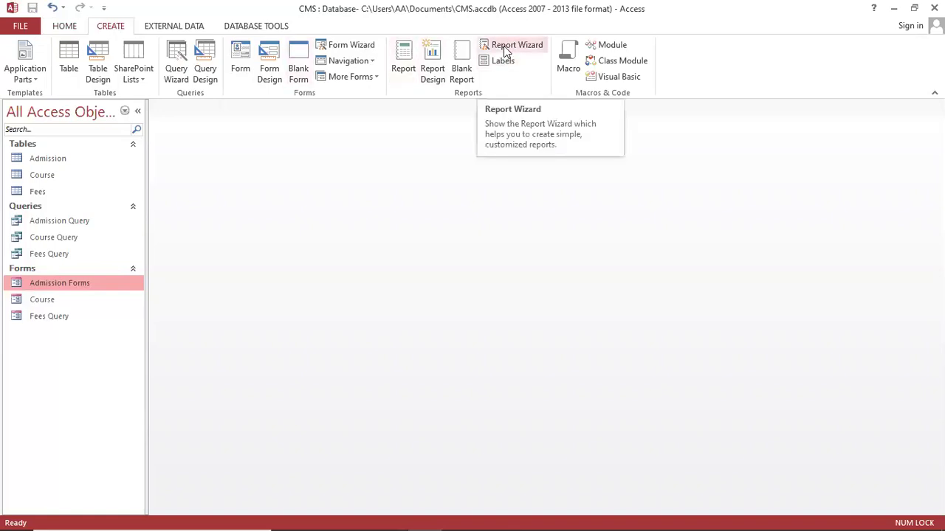
pyautogui.click(43, 160)
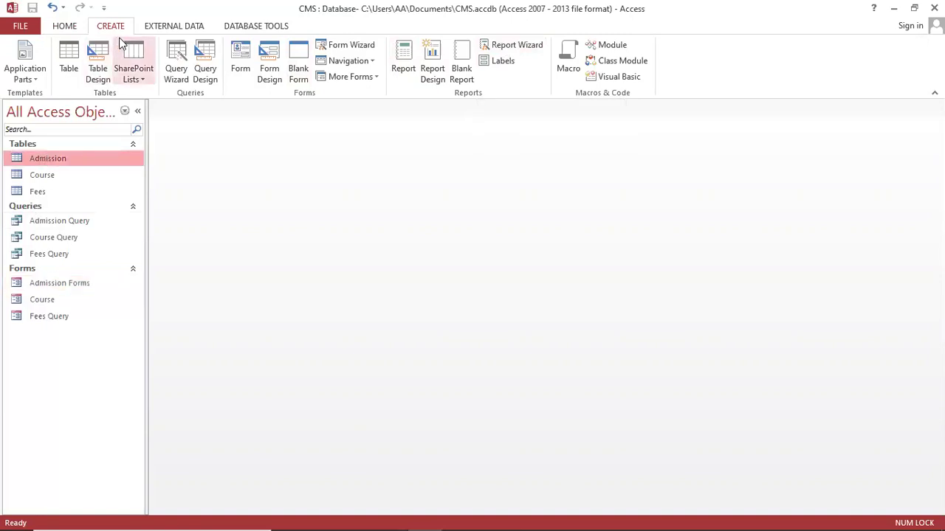
pyautogui.click(517, 49)
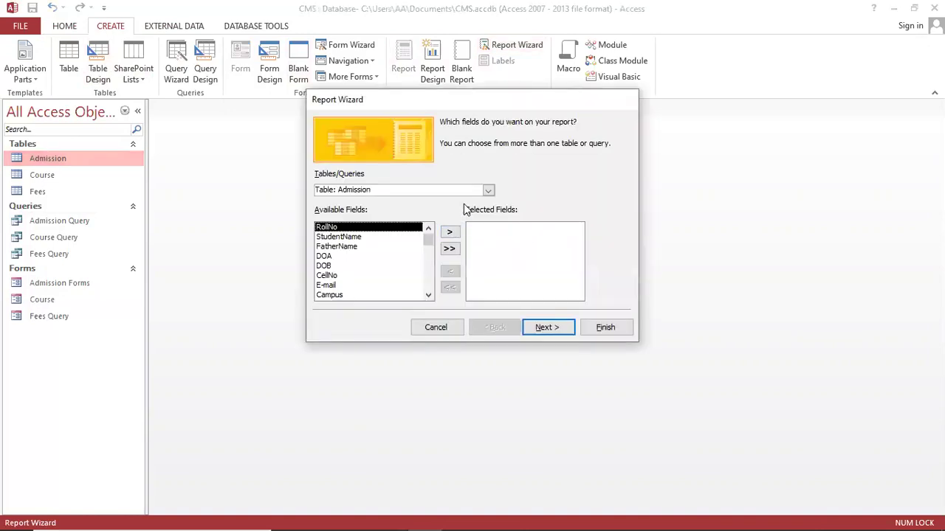
pyautogui.click(487, 191)
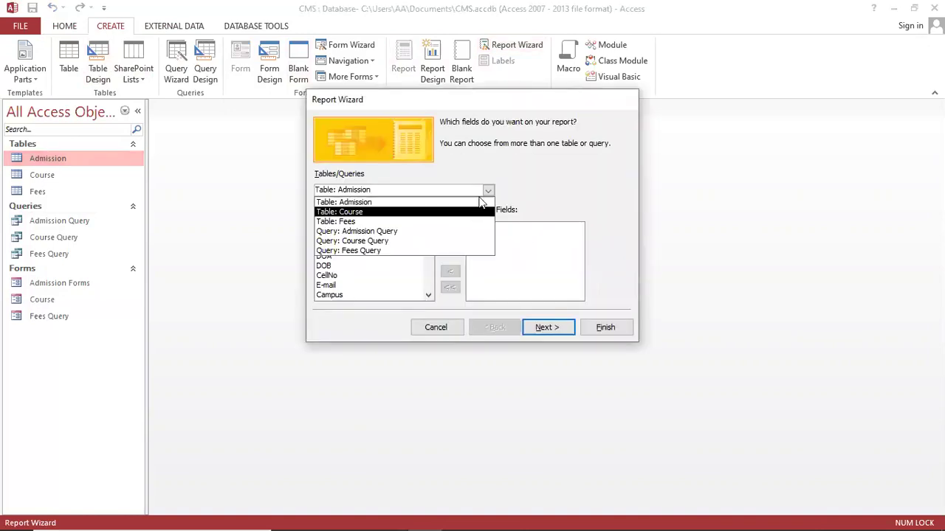
pyautogui.click(490, 173)
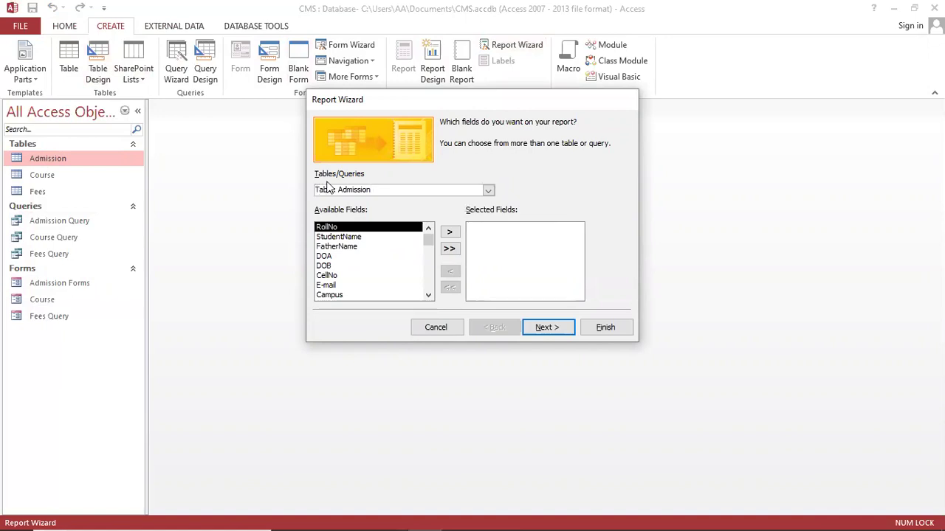
pyautogui.click(489, 190)
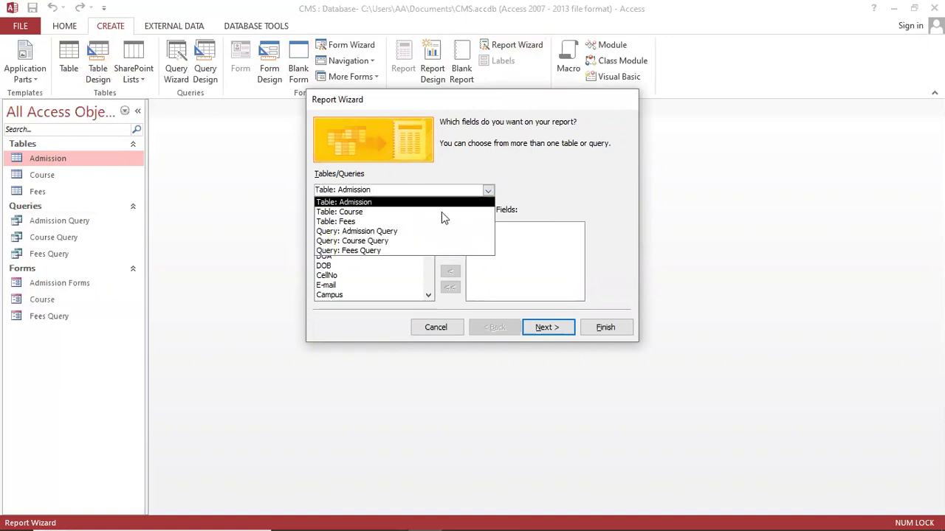
pyautogui.click(418, 203)
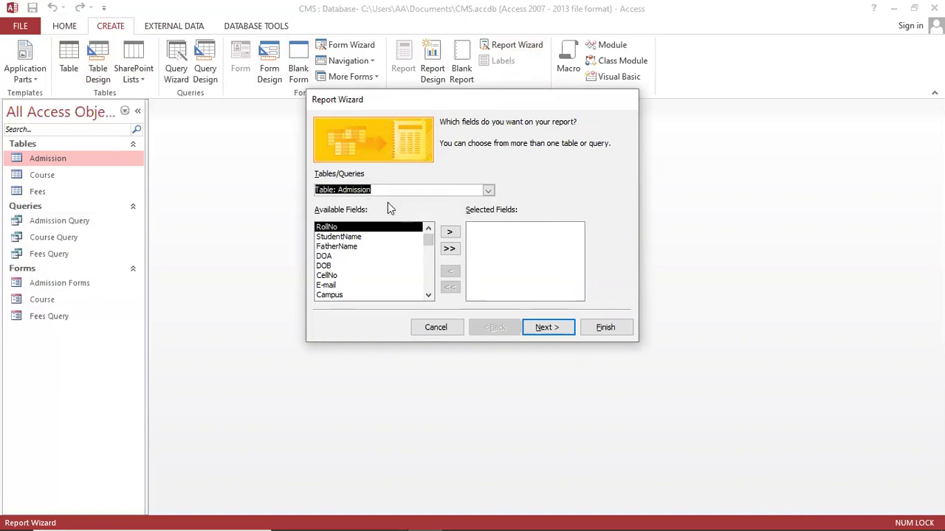
pyautogui.click(450, 250)
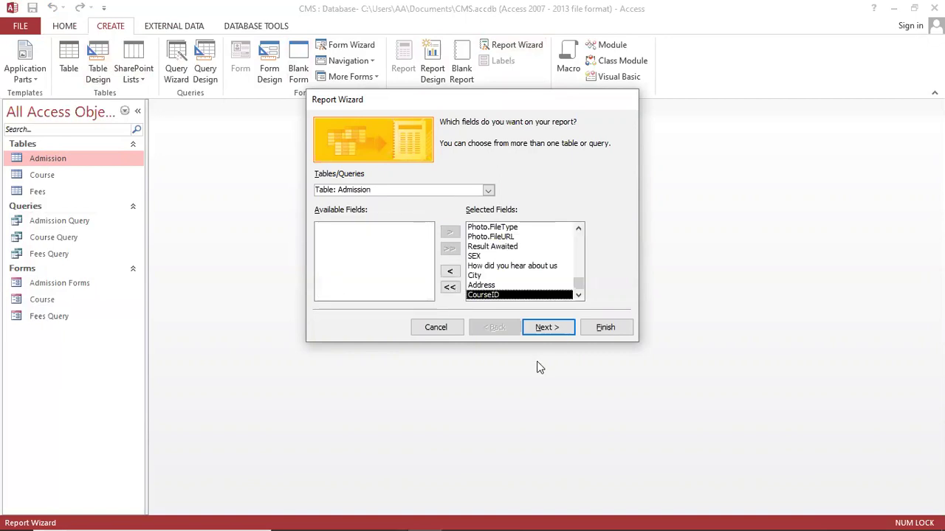
# Leave the report without grouping levels or sort order, and choose a Tabular layout with Landscape orientation
pyautogui.click(545, 330)
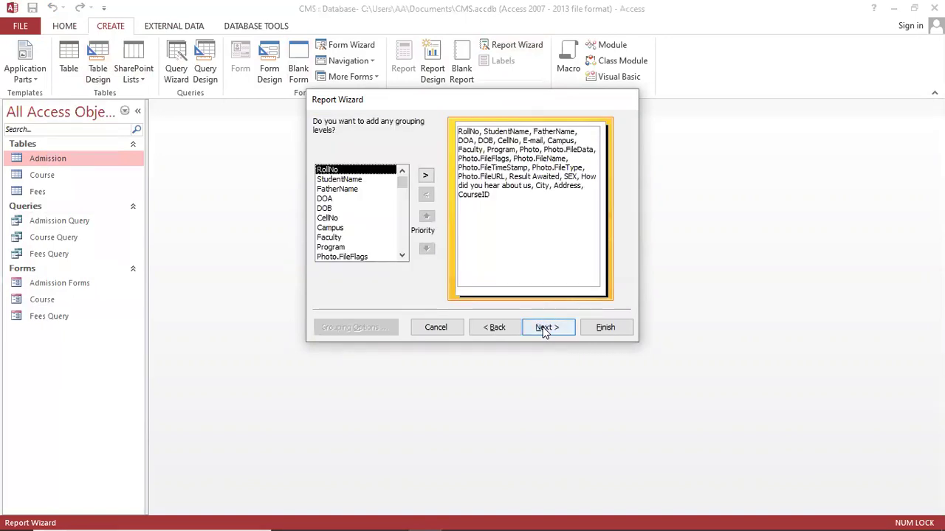
pyautogui.click(545, 331)
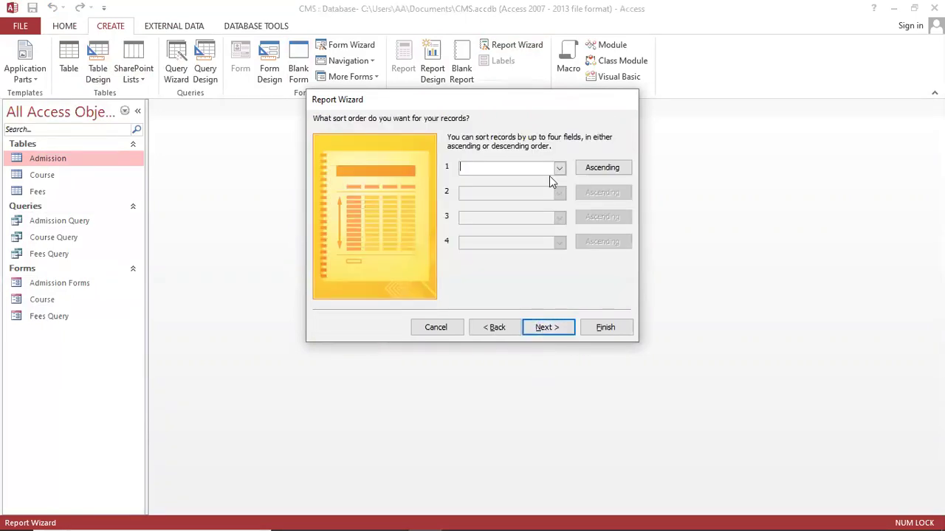
pyautogui.click(544, 330)
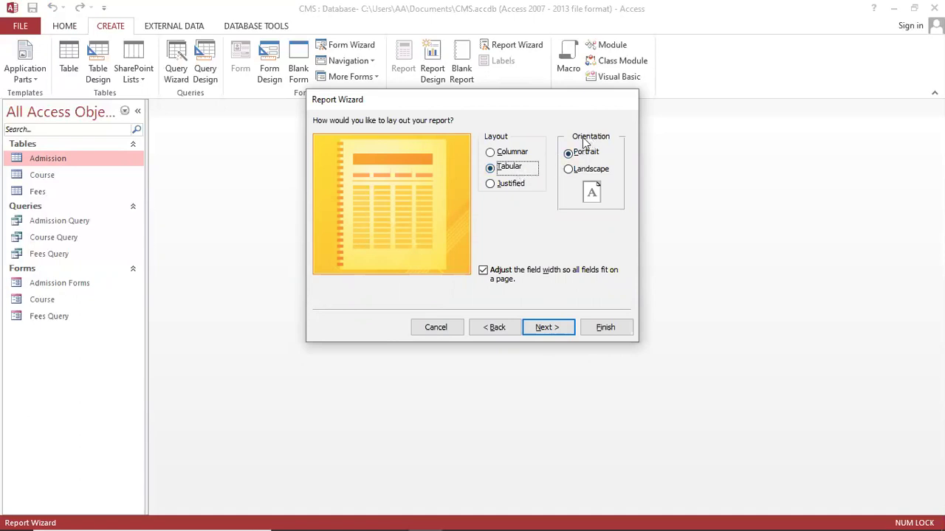
pyautogui.click(569, 170)
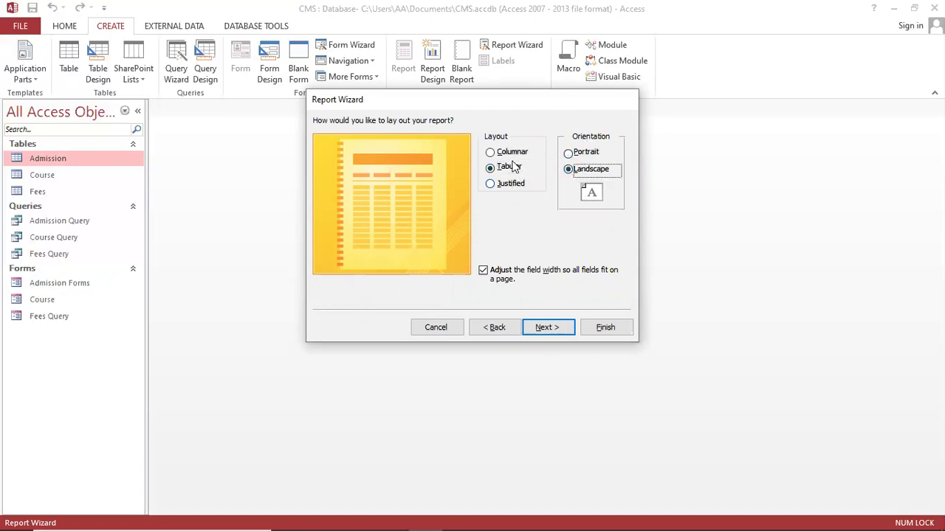
pyautogui.click(509, 167)
pyautogui.click(543, 327)
# Title the report "Admission Reports", finish the wizard with the preview option, and close the resulting preview
pyautogui.click(482, 141)
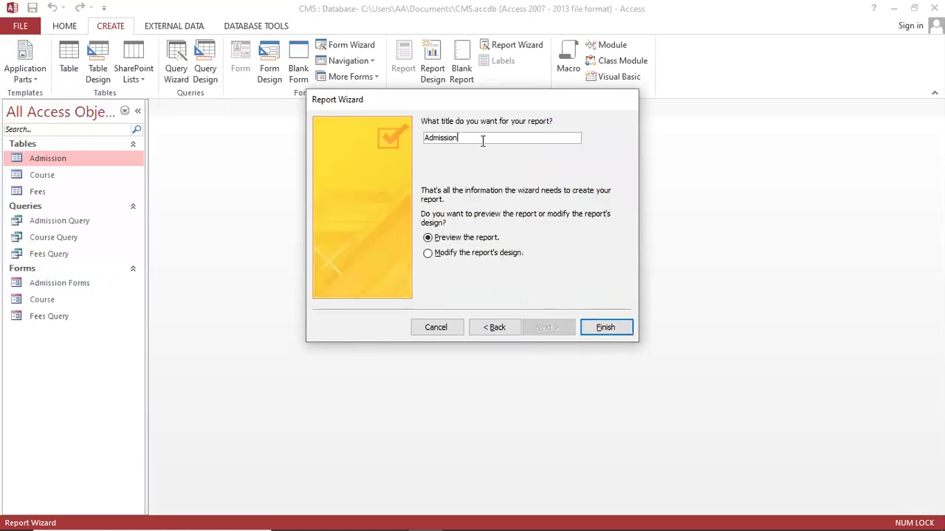
pyautogui.write('Reports')
pyautogui.click(605, 329)
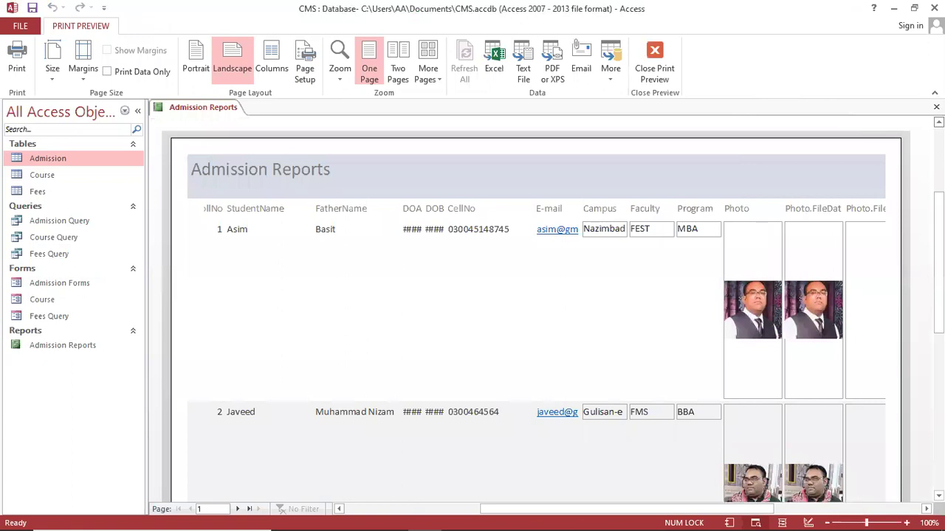
pyautogui.click(936, 107)
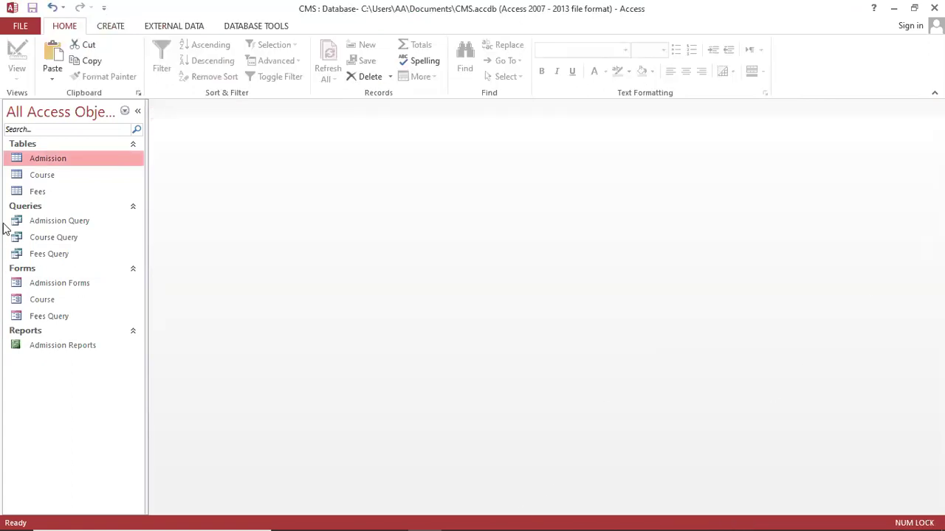
# Open the Admission Reports report and examine its records, photos and column headings down to the end
pyautogui.doubleClick(81, 347)
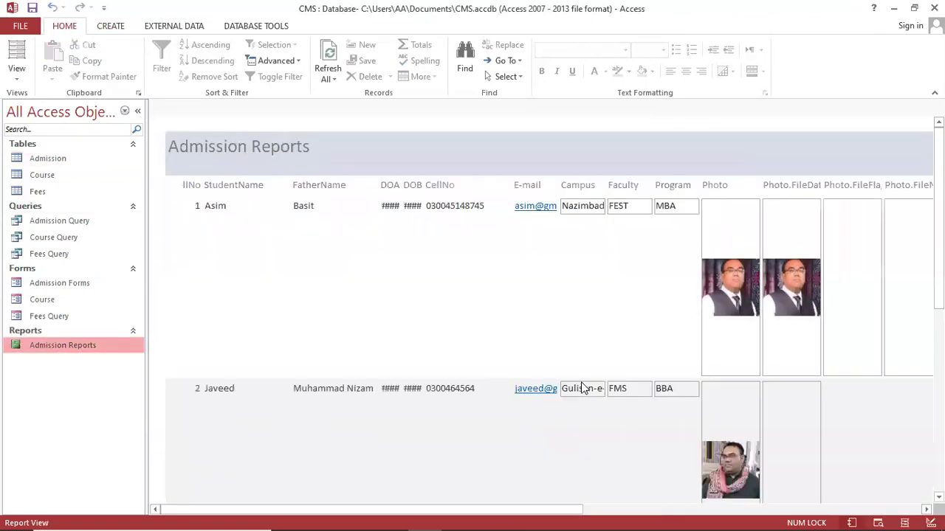
pyautogui.scroll(-1, 583, 356)
pyautogui.scroll(-2, 583, 356)
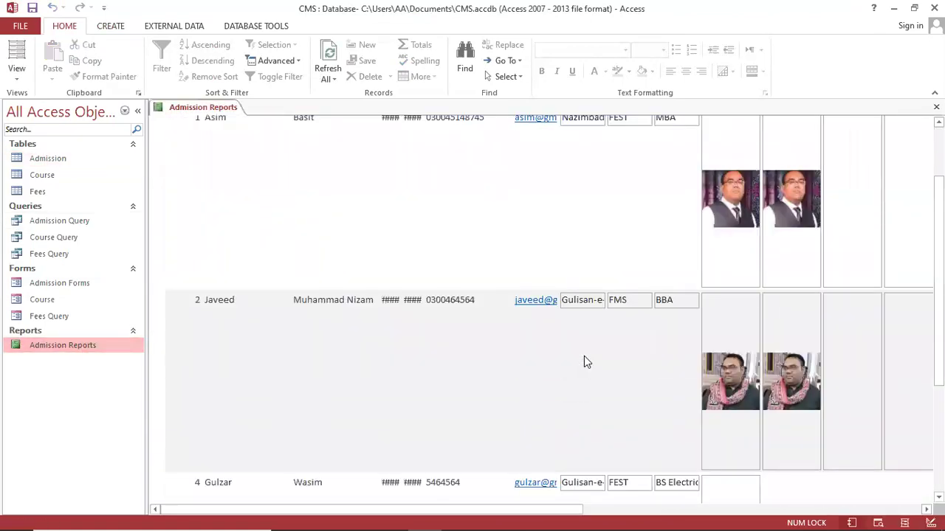
pyautogui.scroll(-1, 592, 350)
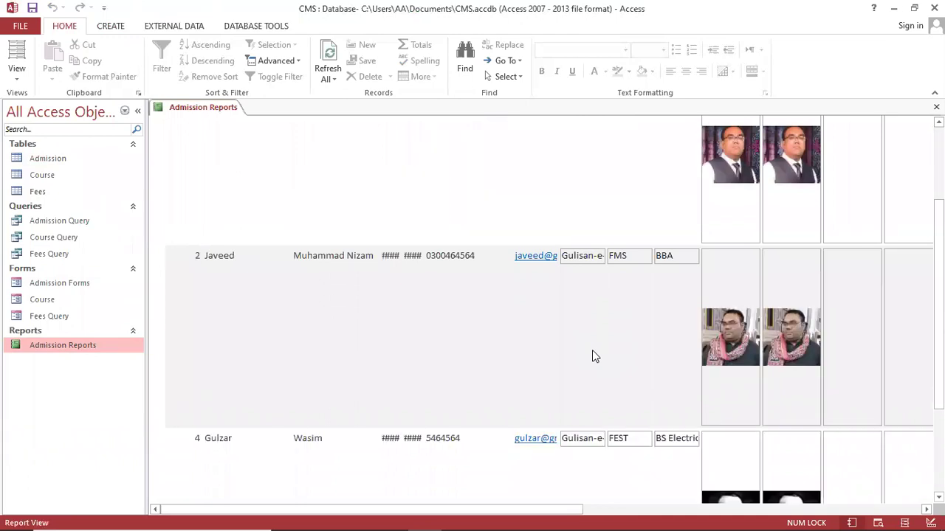
pyautogui.scroll(-3, 592, 350)
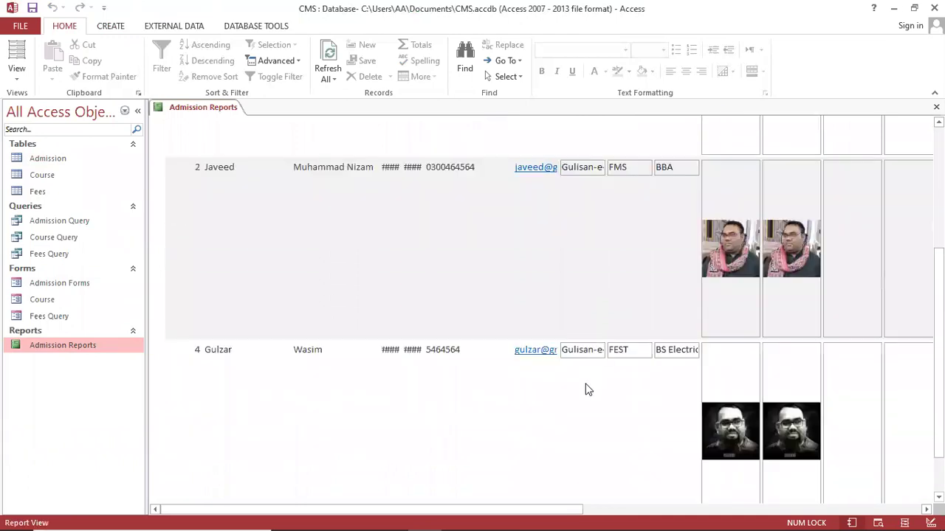
pyautogui.scroll(-2, 584, 396)
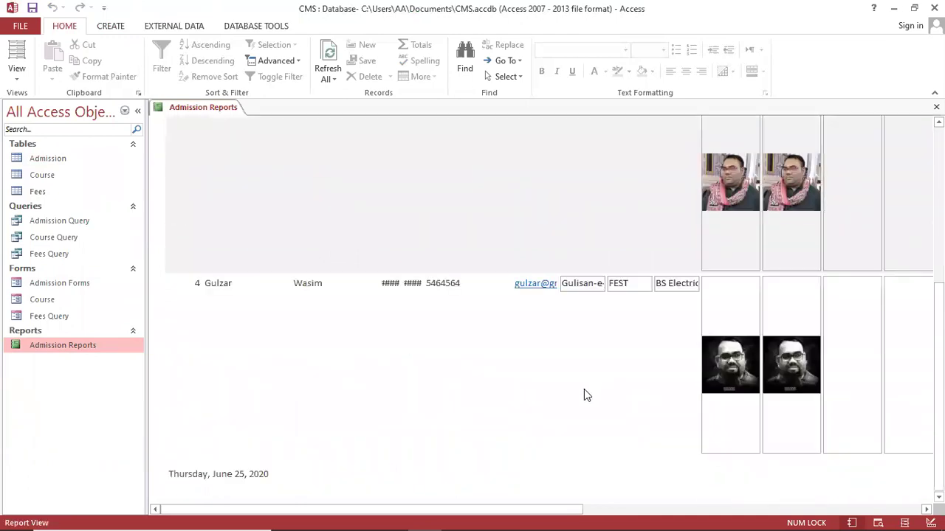
pyautogui.scroll(8, 583, 389)
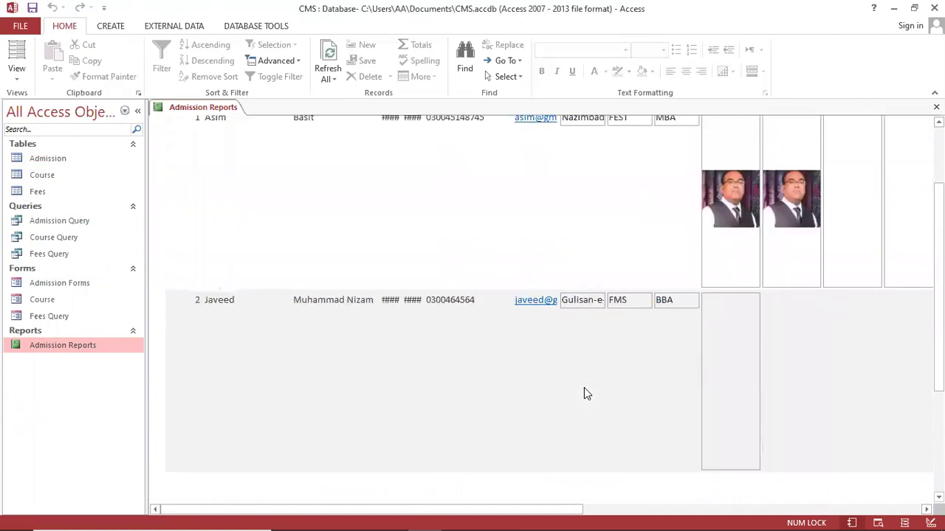
pyautogui.scroll(1, 581, 372)
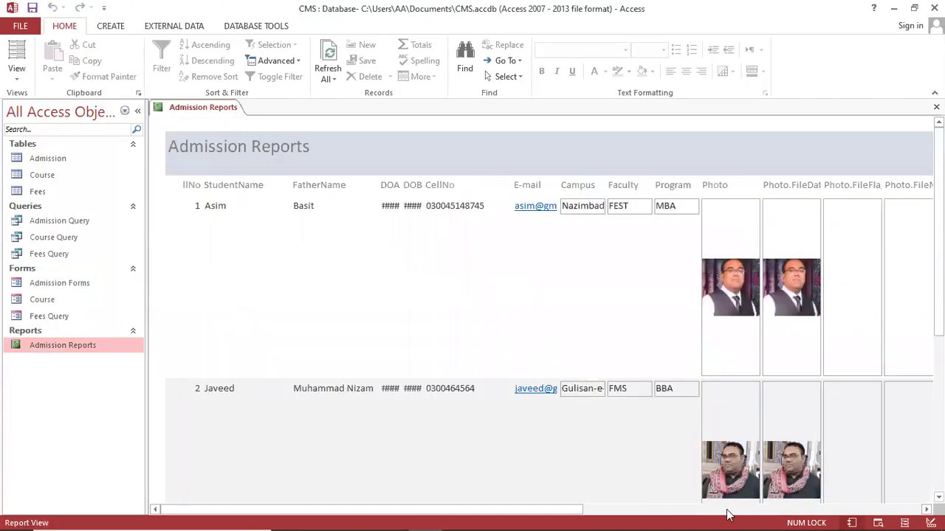
pyautogui.moveTo(391, 517)
pyautogui.moveTo(234, 510); pyautogui.dragTo(198, 511)
# Display the Admission Reports report in Report View and in Print Preview
pyautogui.click(23, 81)
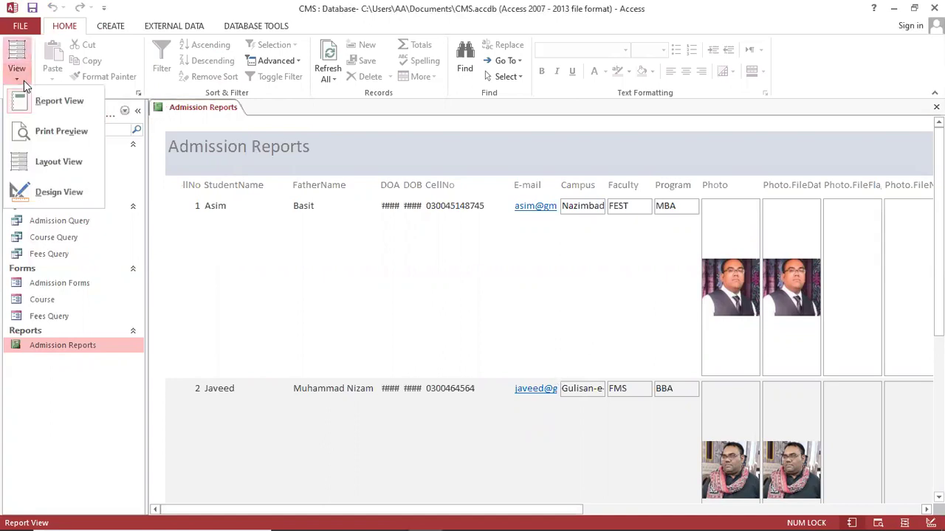
pyautogui.click(52, 111)
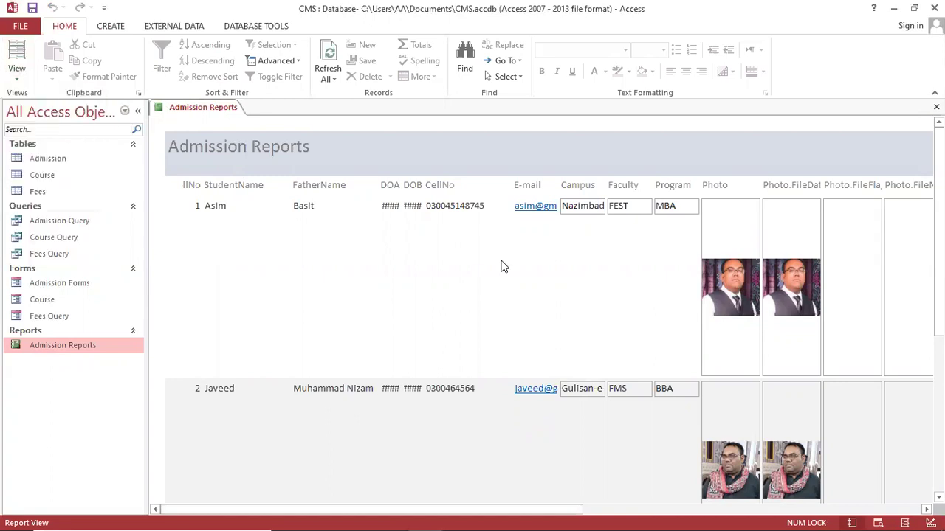
pyautogui.click(24, 81)
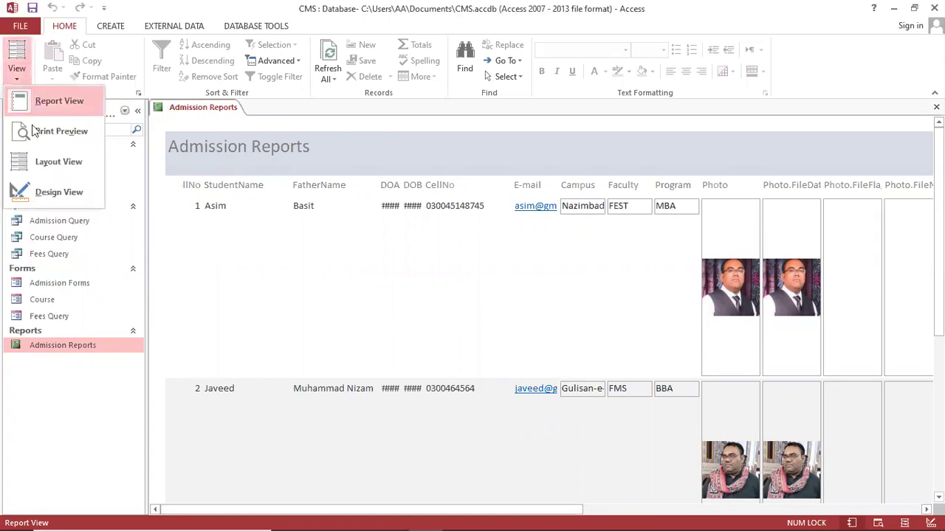
pyautogui.click(32, 131)
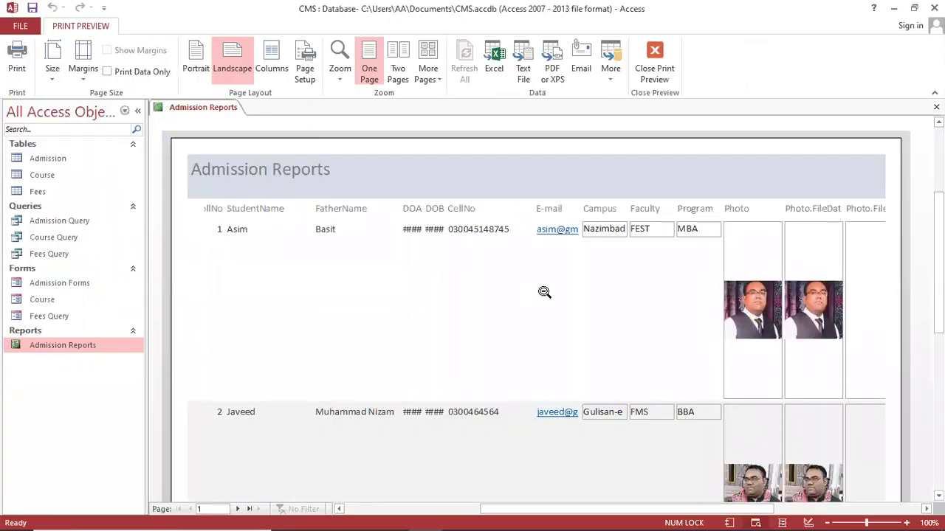
# View the whole Admission Reports page in Print Preview, check how the records fit, and close the report
pyautogui.click(544, 292)
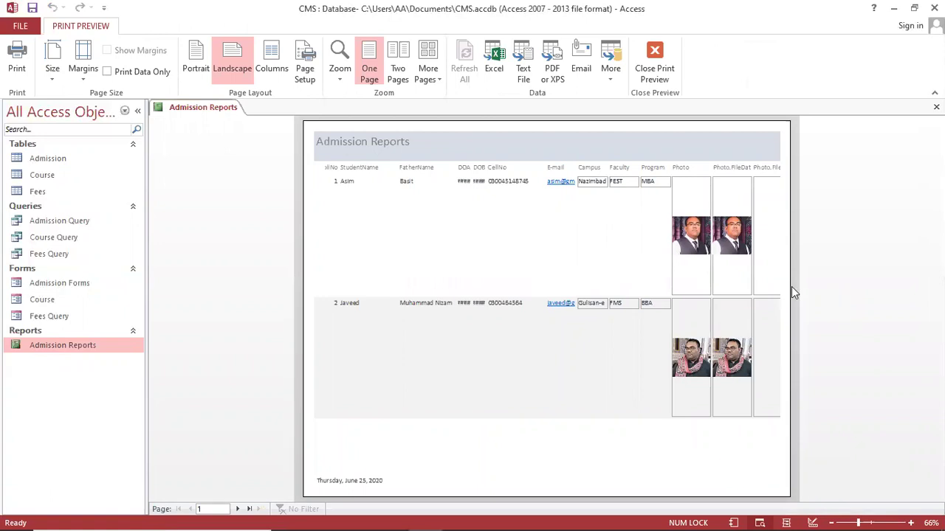
pyautogui.click(582, 271)
pyautogui.click(583, 272)
pyautogui.click(582, 271)
pyautogui.click(582, 271)
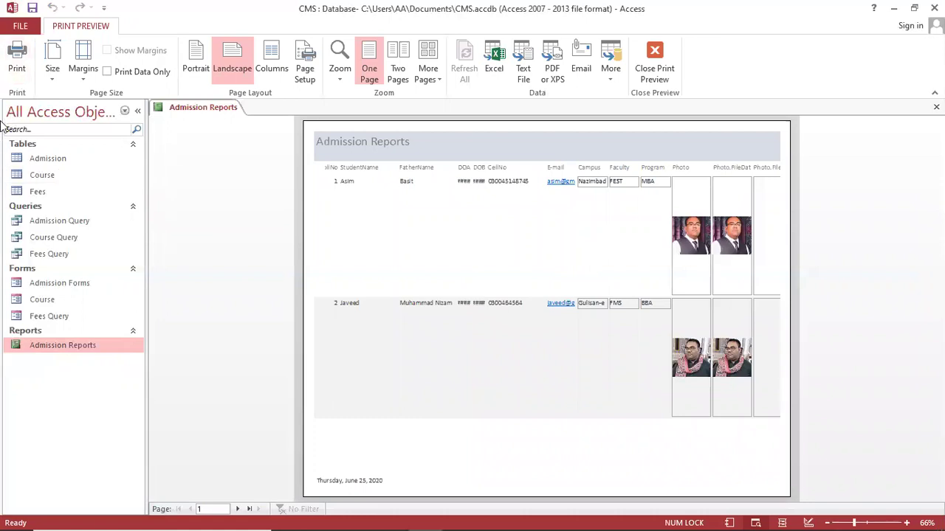
pyautogui.click(407, 221)
pyautogui.click(406, 222)
pyautogui.press('Escape')
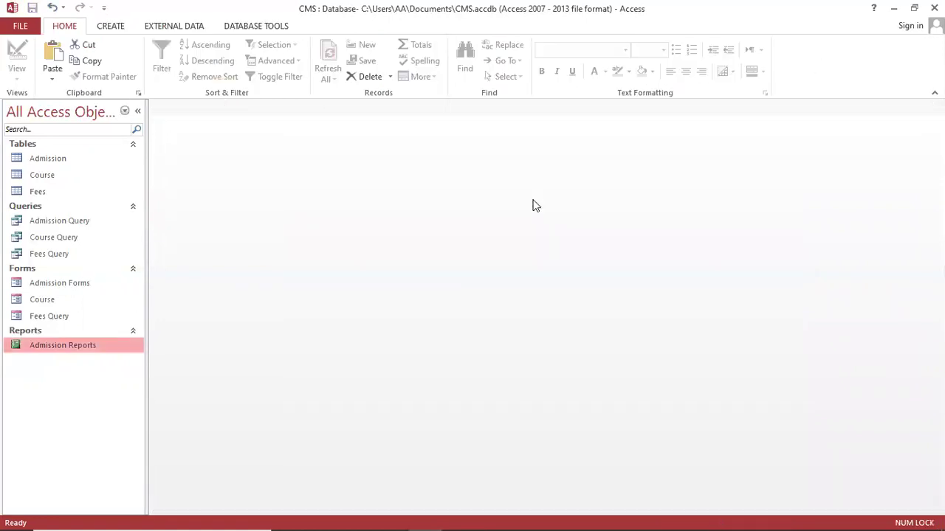
# Reopen the Admission Reports report in Layout View and examine its records and available fields
pyautogui.doubleClick(87, 344)
pyautogui.click(18, 73)
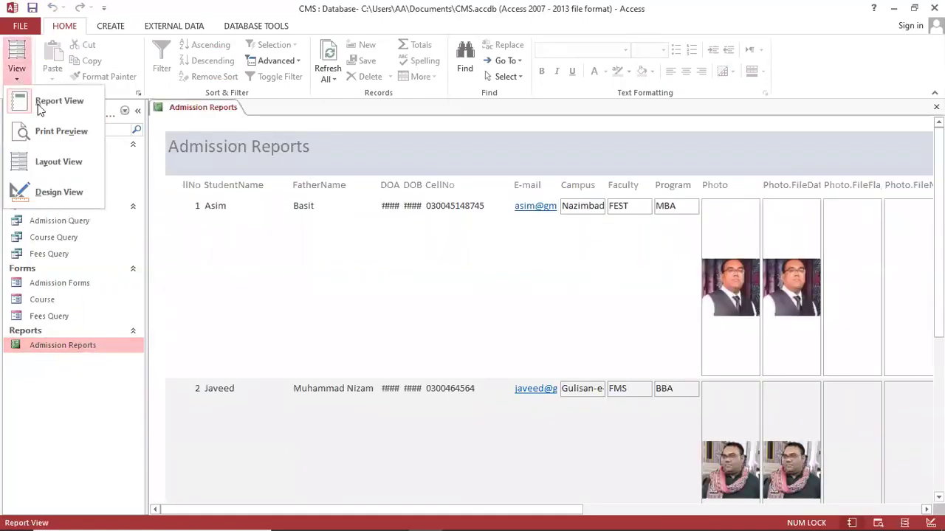
pyautogui.click(63, 168)
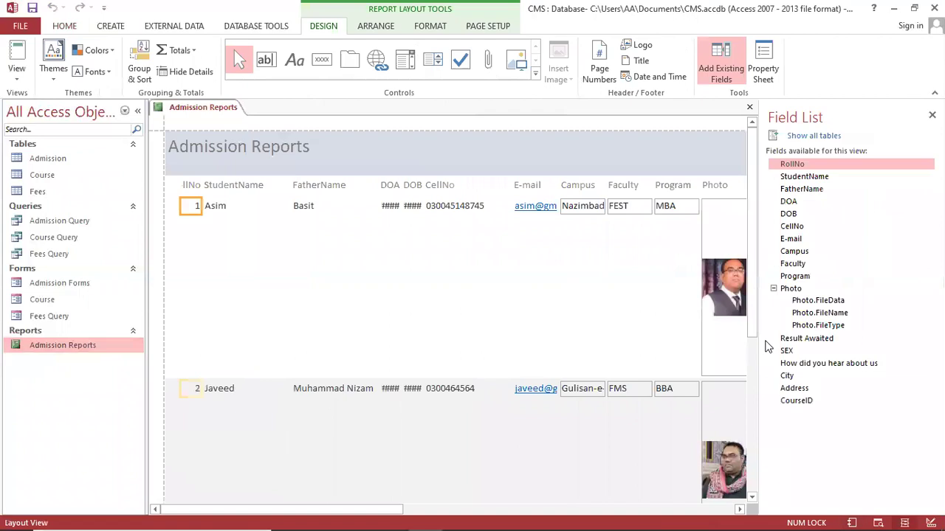
pyautogui.scroll(-3, 518, 285)
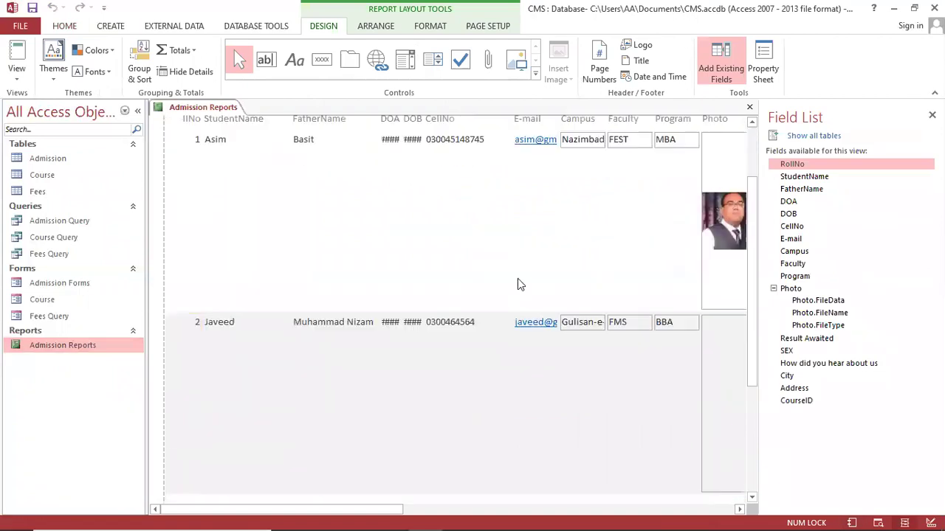
pyautogui.scroll(3, 518, 285)
pyautogui.click(735, 269)
pyautogui.click(483, 214)
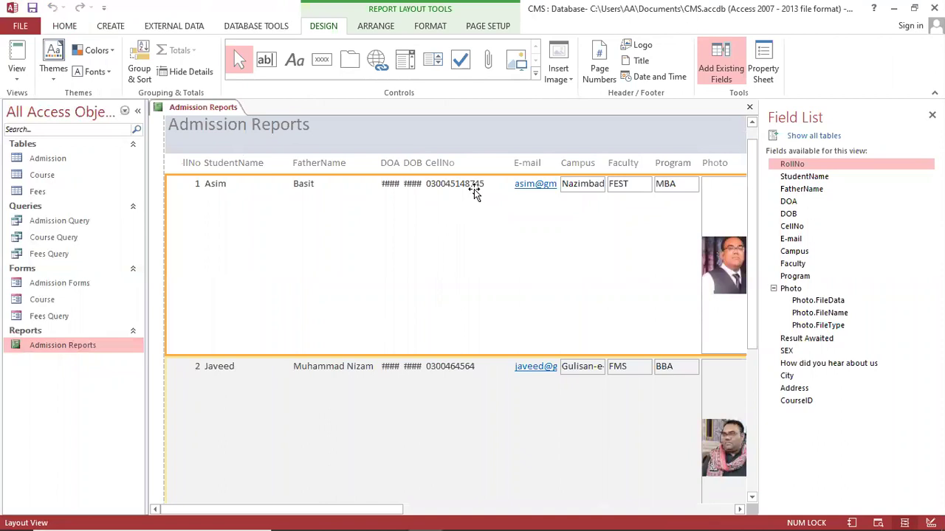
# Display the Admission Reports report in Design View, inspect its Detail section, and close the report
pyautogui.click(16, 72)
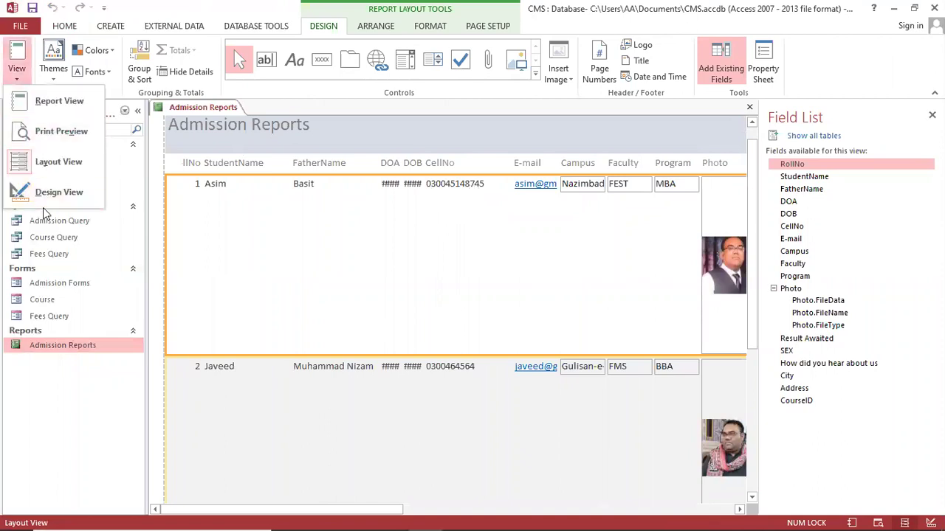
pyautogui.click(95, 194)
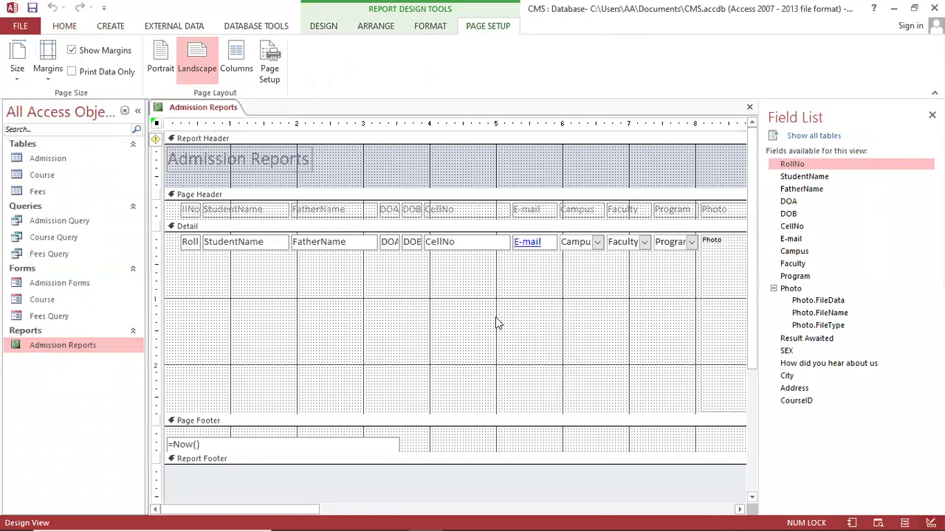
pyautogui.click(507, 288)
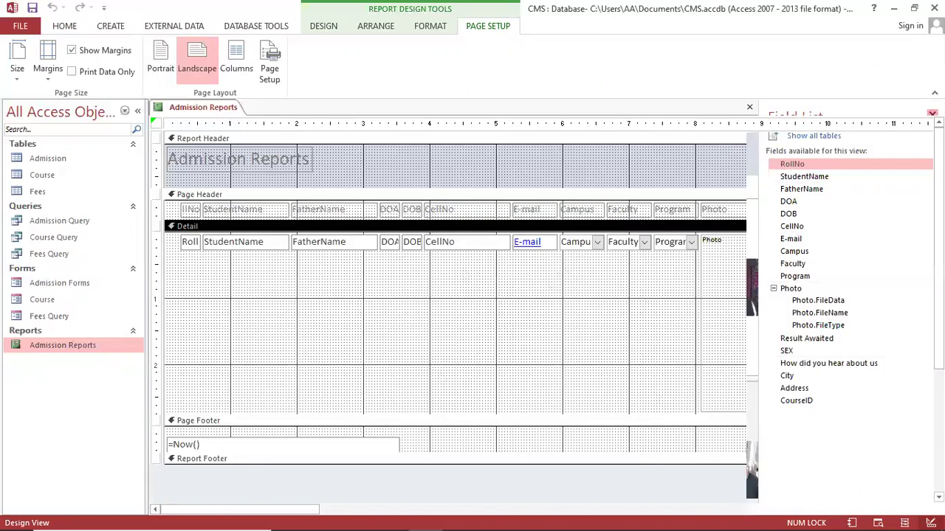
pyautogui.hotkey('alt', 'F8')
pyautogui.click(936, 107)
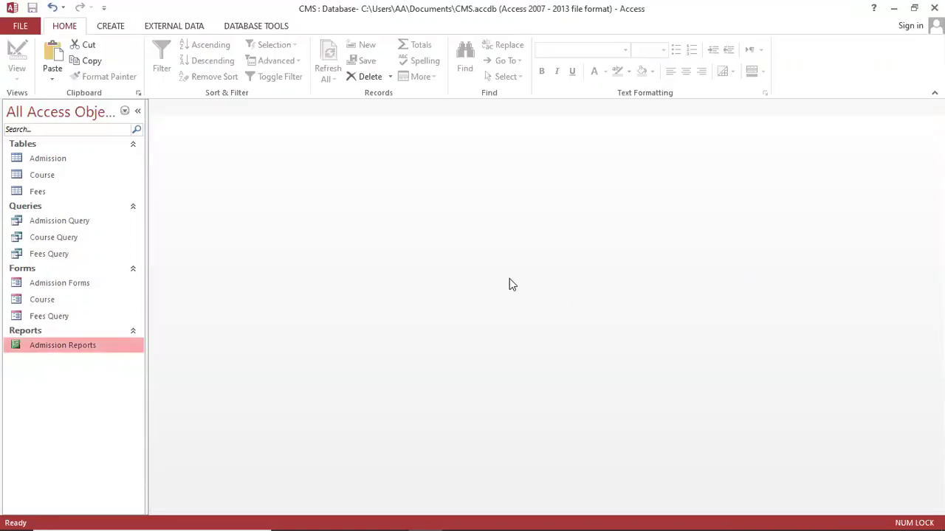
# Generate a basic automatic report from the selected Admission Reports object and close it without saving
pyautogui.click(112, 26)
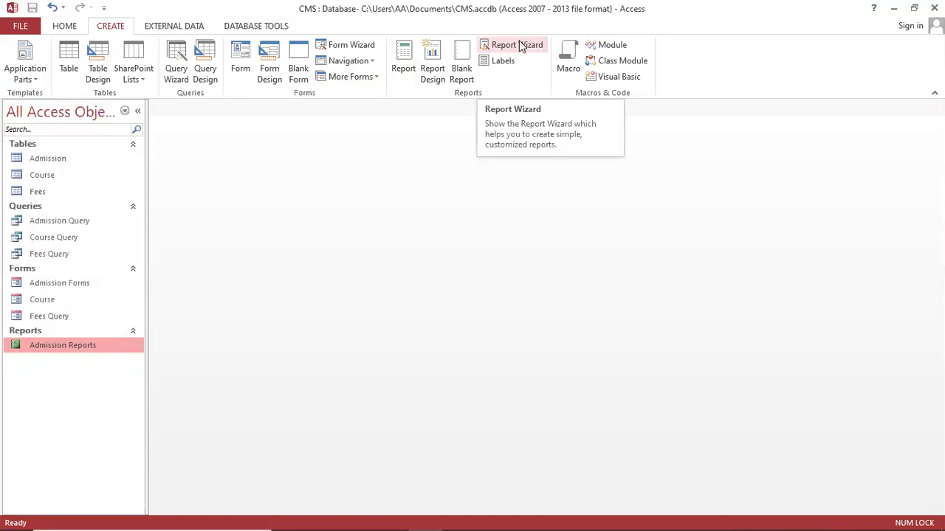
pyautogui.click(404, 68)
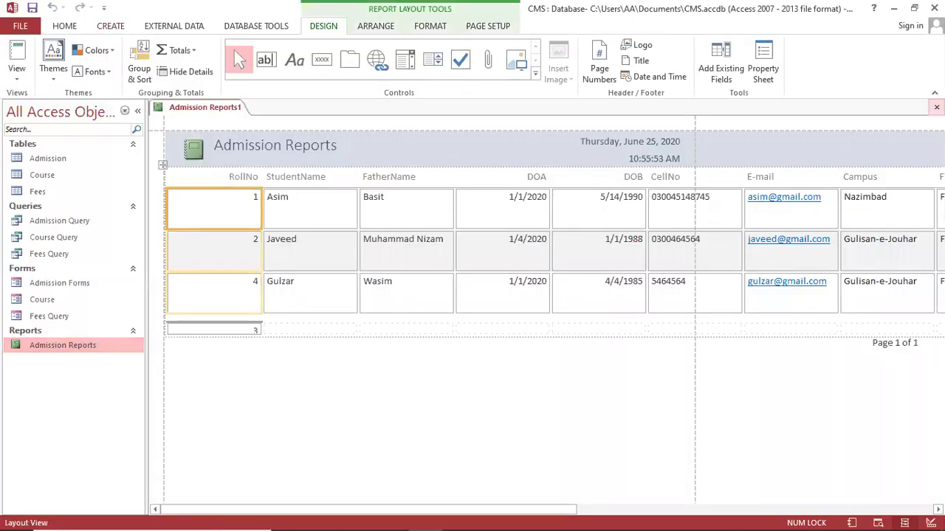
pyautogui.click(936, 107)
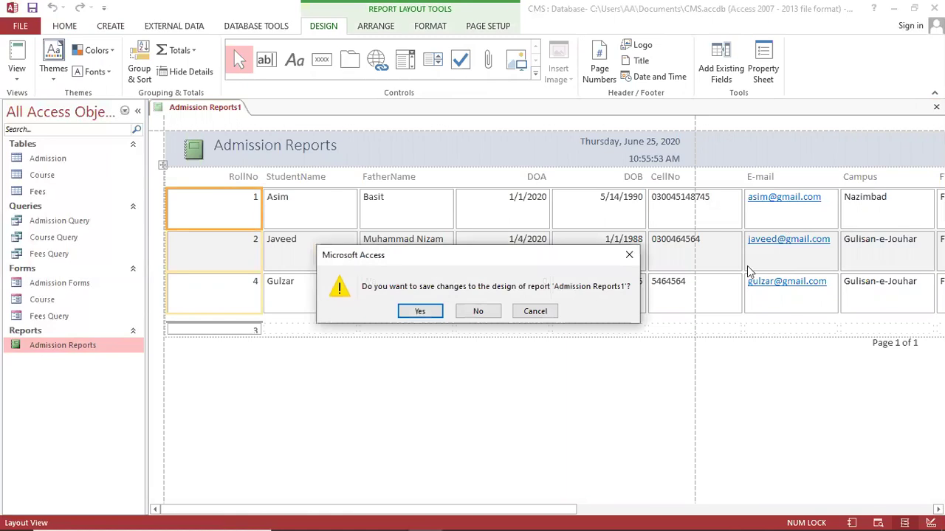
pyautogui.click(477, 312)
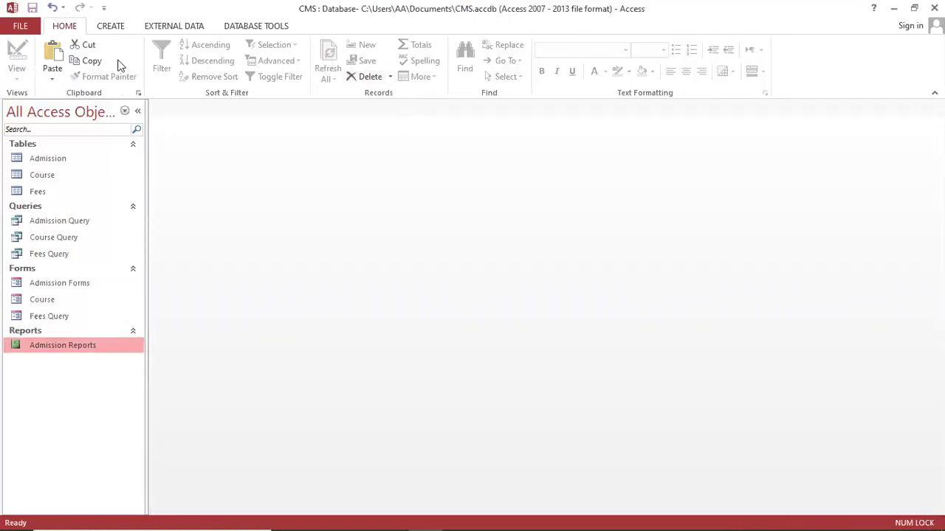
# Create a blank report in Design View, widened to about 9.3 inches with a Page Header about 0.5 inch high
pyautogui.click(115, 30)
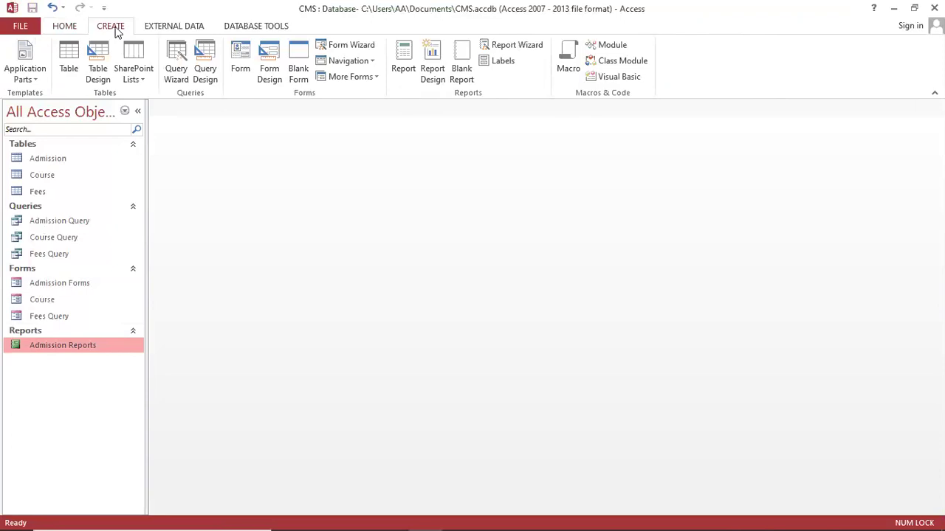
pyautogui.click(432, 70)
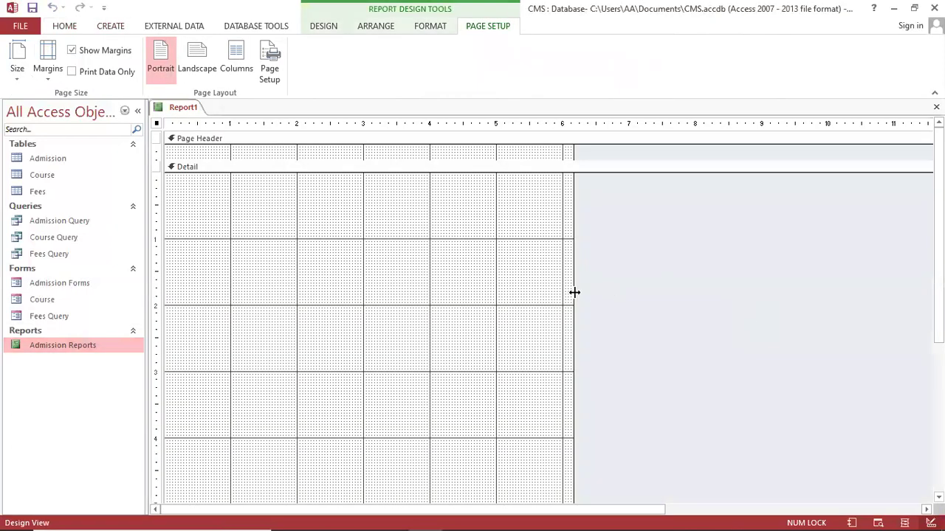
pyautogui.moveTo(574, 292); pyautogui.dragTo(784, 288)
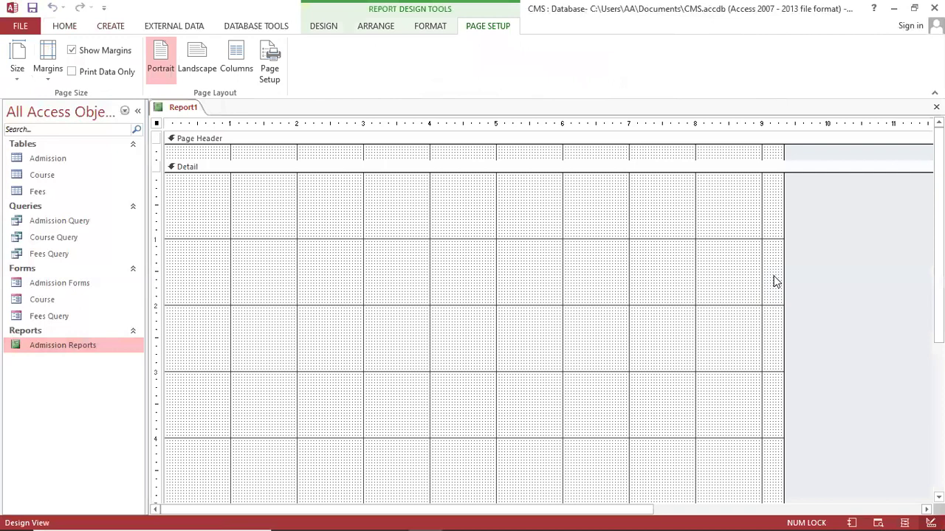
pyautogui.moveTo(664, 158); pyautogui.dragTo(653, 184)
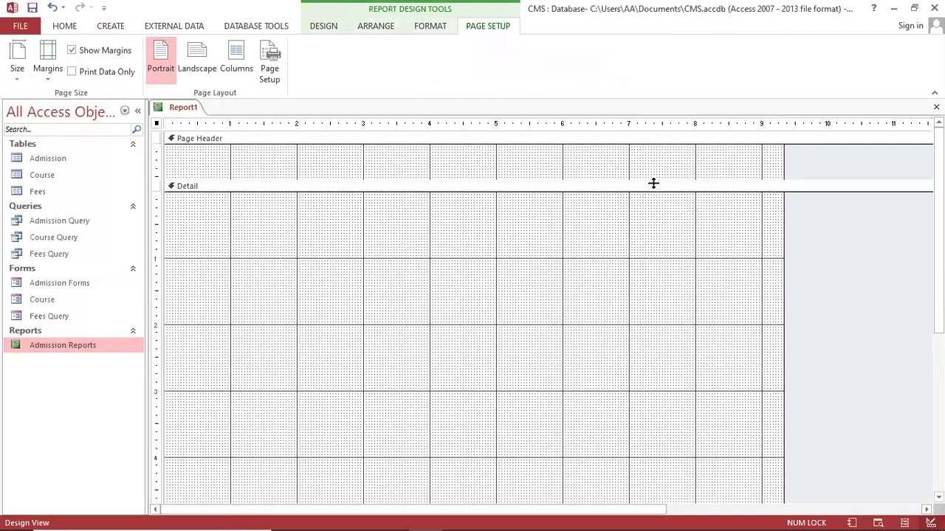
pyautogui.click(527, 239)
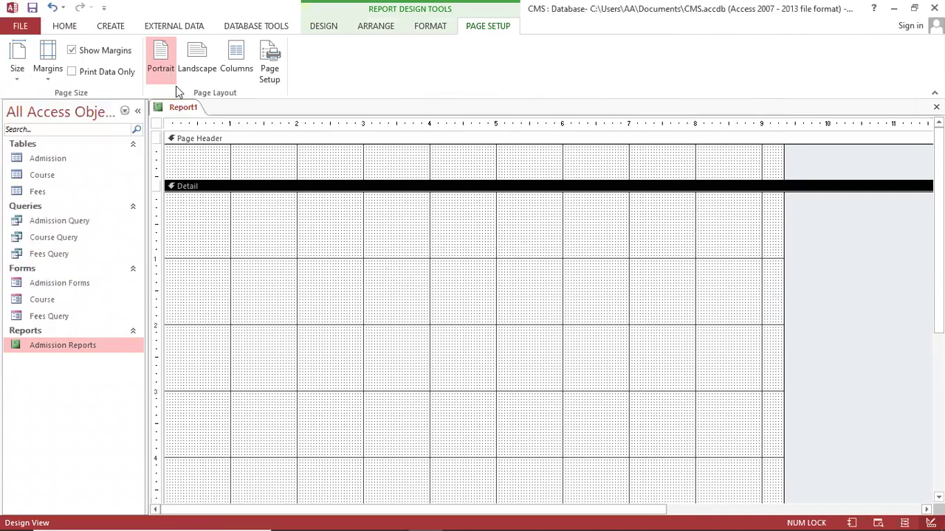
# Show the field list for all tables and expand the Admission table's fields
pyautogui.click(107, 28)
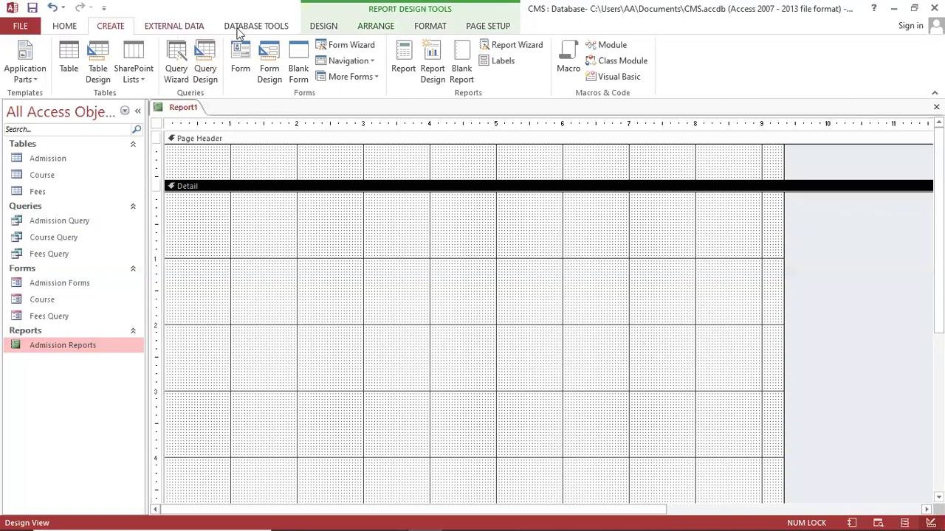
pyautogui.click(319, 28)
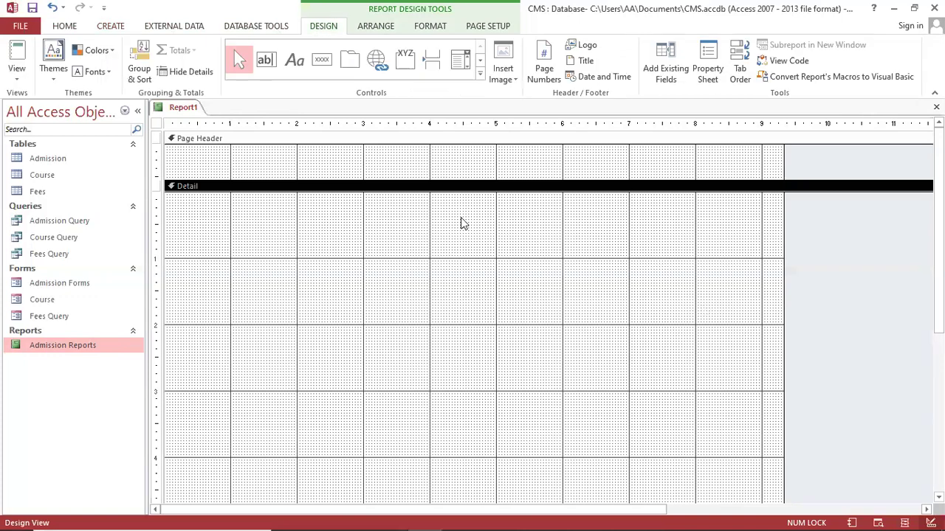
pyautogui.click(666, 71)
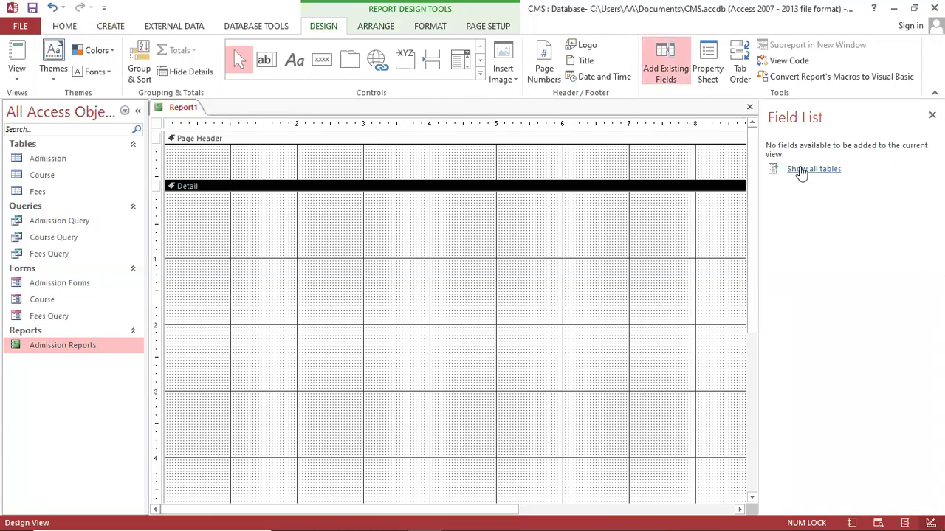
pyautogui.click(802, 170)
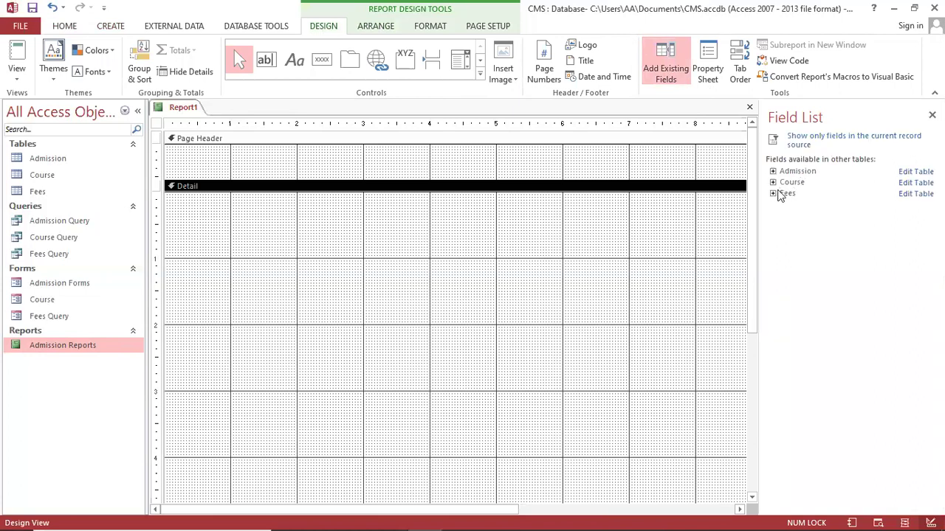
pyautogui.click(772, 171)
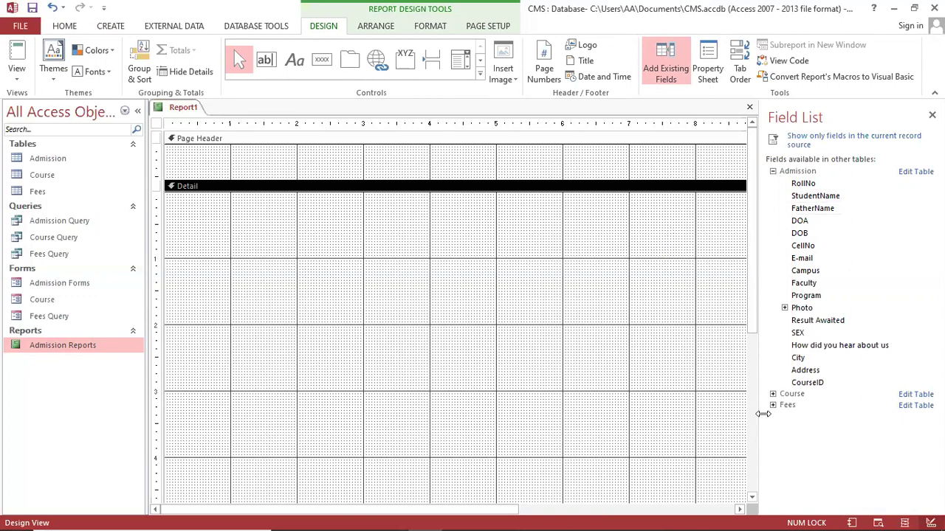
# Add the RollNo, StudentName, FatherName, DOA and DOB fields from the Admission table in a column in the Detail section
pyautogui.click(776, 186)
pyautogui.moveTo(777, 191); pyautogui.dragTo(370, 214)
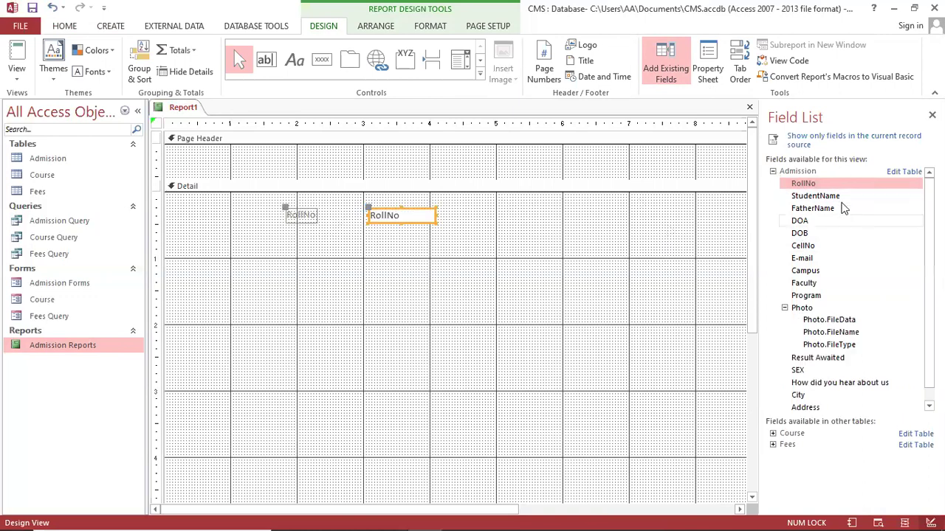
pyautogui.moveTo(816, 196); pyautogui.dragTo(371, 244)
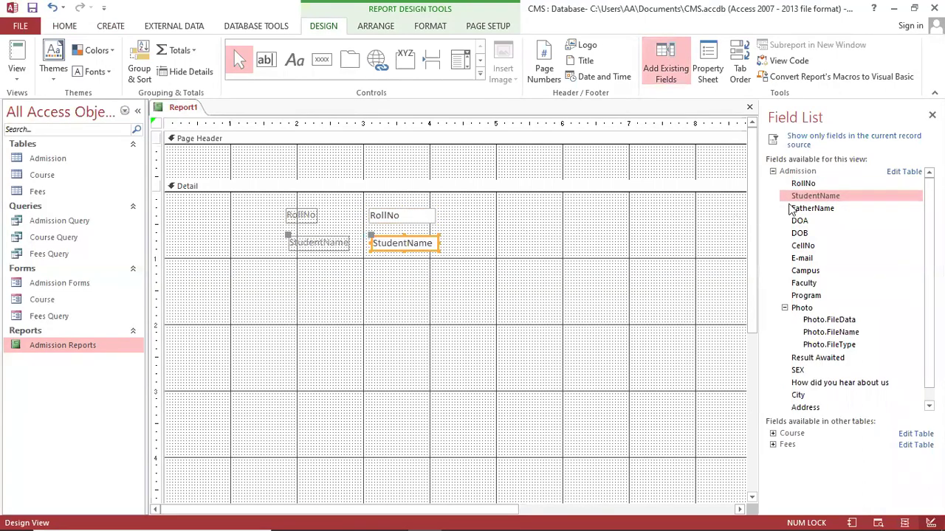
pyautogui.moveTo(792, 208); pyautogui.dragTo(372, 272)
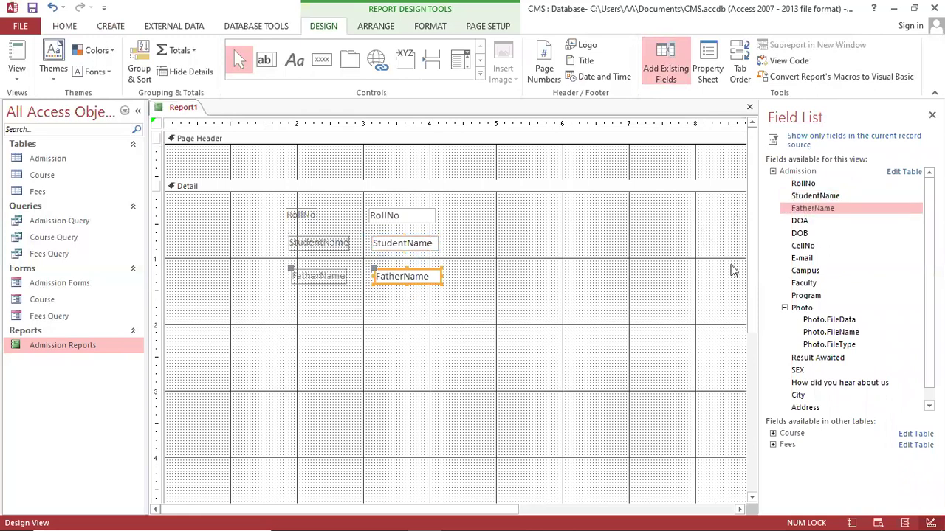
pyautogui.moveTo(799, 221); pyautogui.dragTo(380, 310)
pyautogui.moveTo(800, 233); pyautogui.dragTo(381, 341)
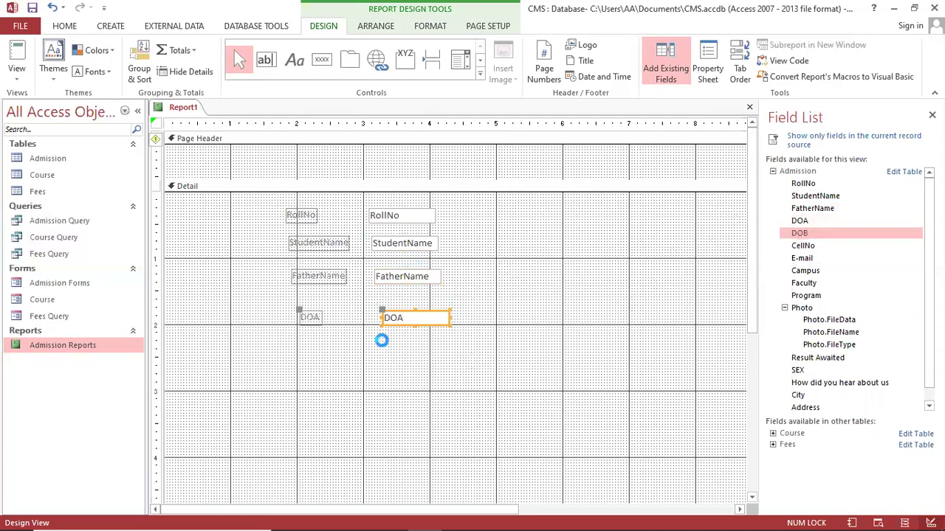
# Add the CellNo, E-mail, Campus and Faculty fields below DOB, extending the Detail section past 6 inches to make room
pyautogui.moveTo(802, 246); pyautogui.dragTo(384, 374)
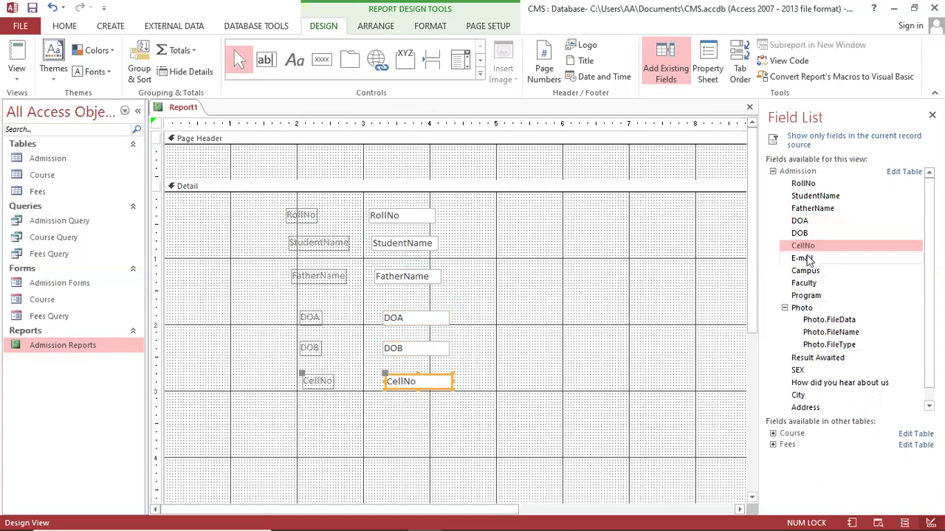
pyautogui.moveTo(627, 318); pyautogui.dragTo(386, 407)
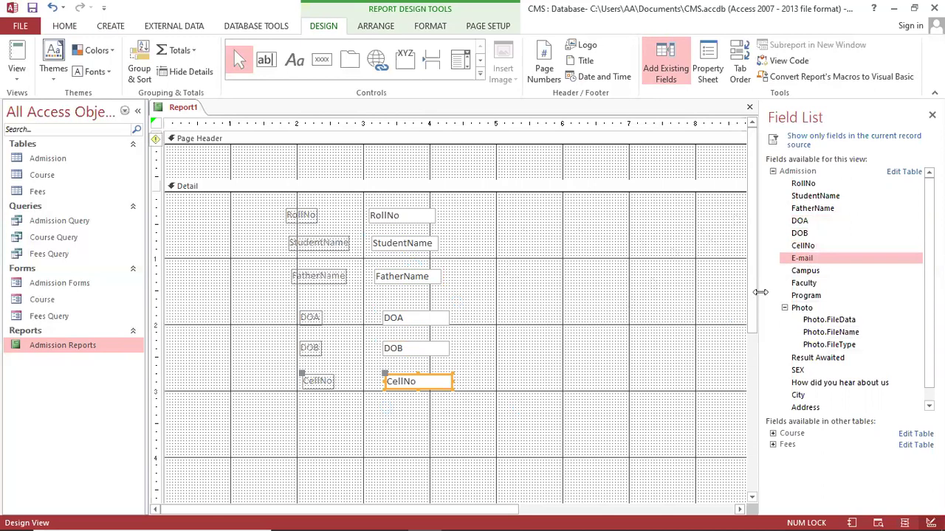
pyautogui.moveTo(794, 269); pyautogui.dragTo(391, 438)
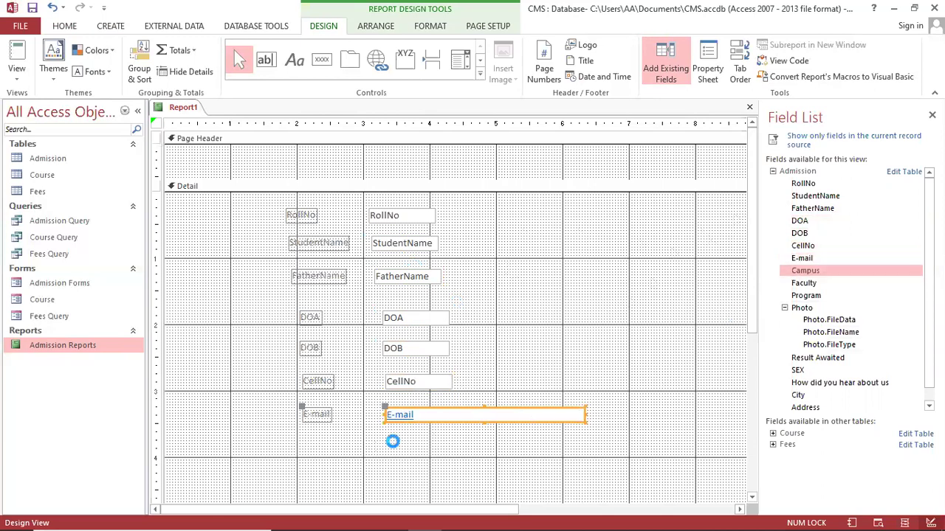
pyautogui.scroll(-1, 447, 473)
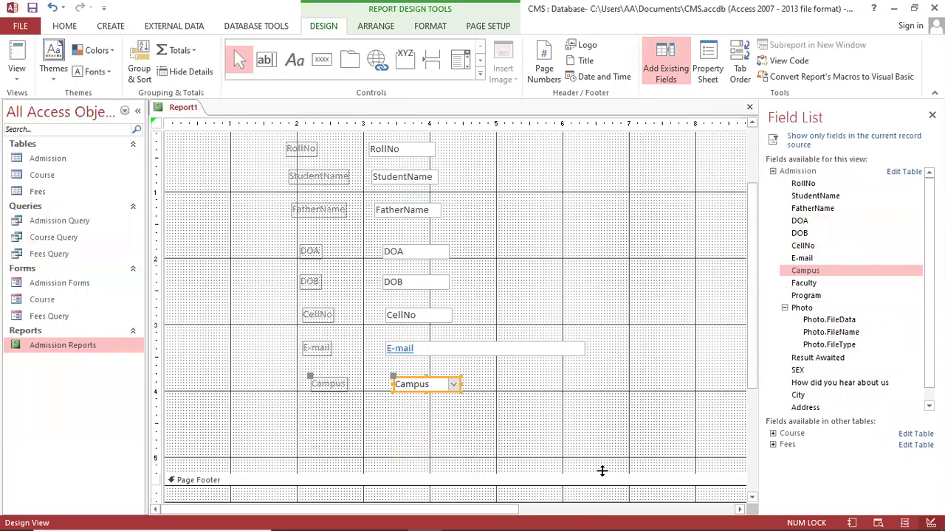
pyautogui.scroll(-1, 595, 509)
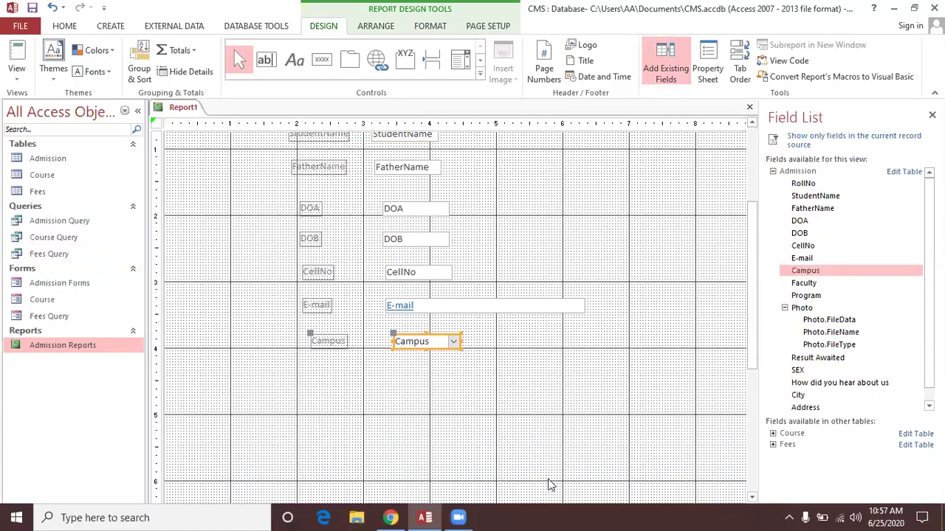
pyautogui.moveTo(814, 283); pyautogui.dragTo(398, 376)
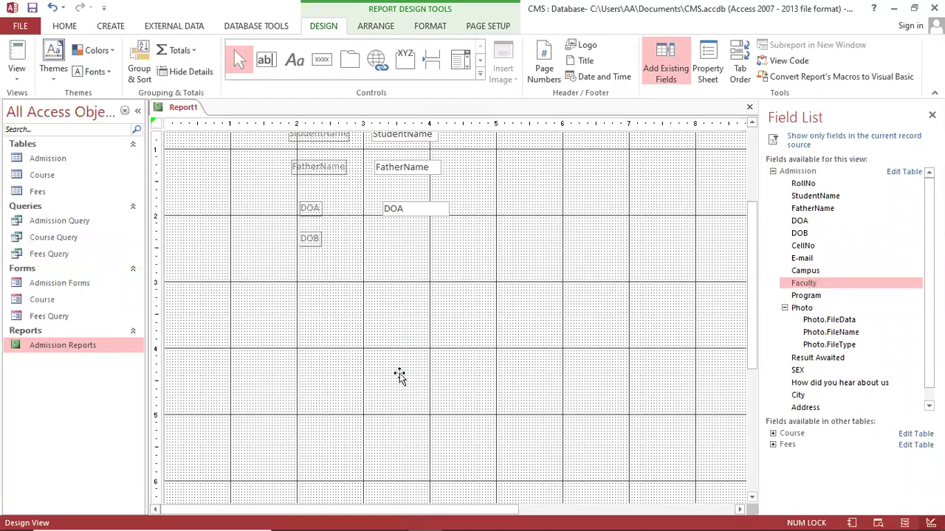
# Add the Program field below Faculty and extend the Detail section to about 8.5 inches high
pyautogui.moveTo(806, 295); pyautogui.dragTo(401, 414)
pyautogui.scroll(-3, 424, 426)
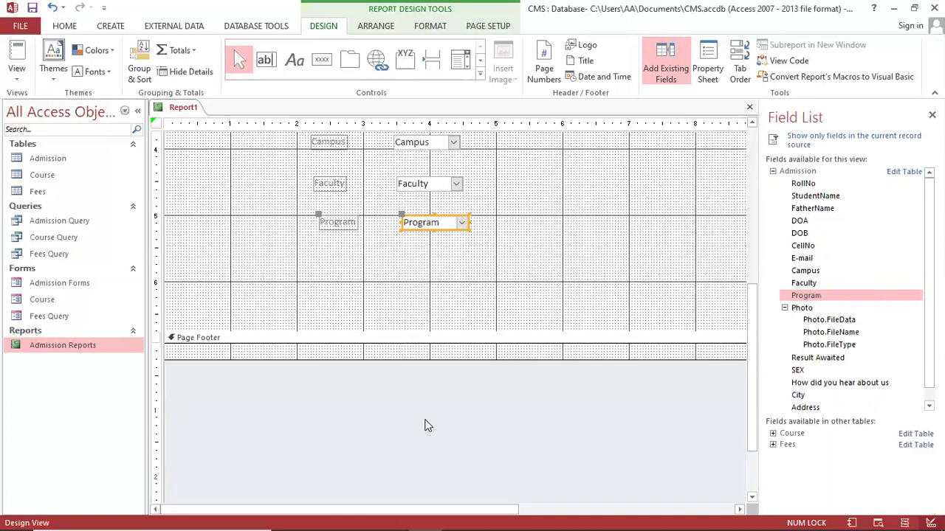
pyautogui.moveTo(446, 331); pyautogui.dragTo(437, 450)
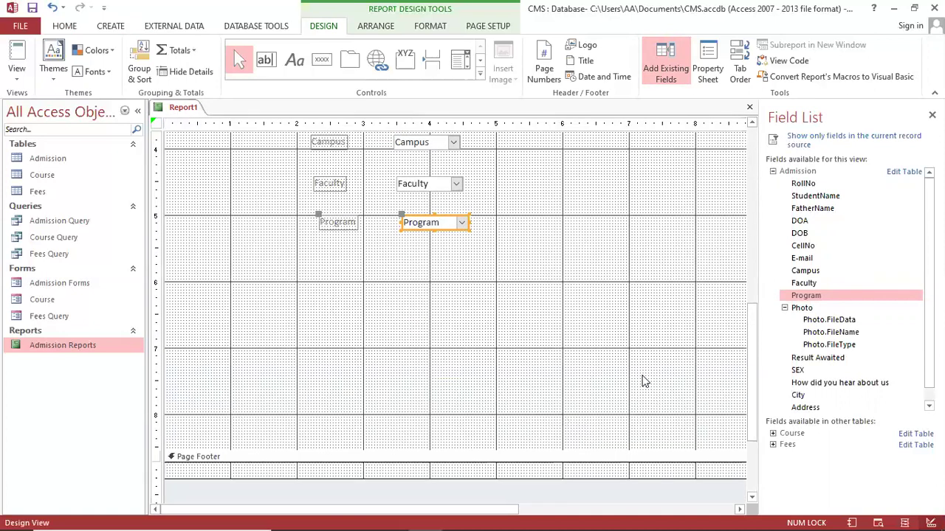
# Add the Photo field below Program, with its label above the frame and the frame enlarged to about 1.4 by 1.5 inches
pyautogui.moveTo(801, 308); pyautogui.dragTo(420, 276)
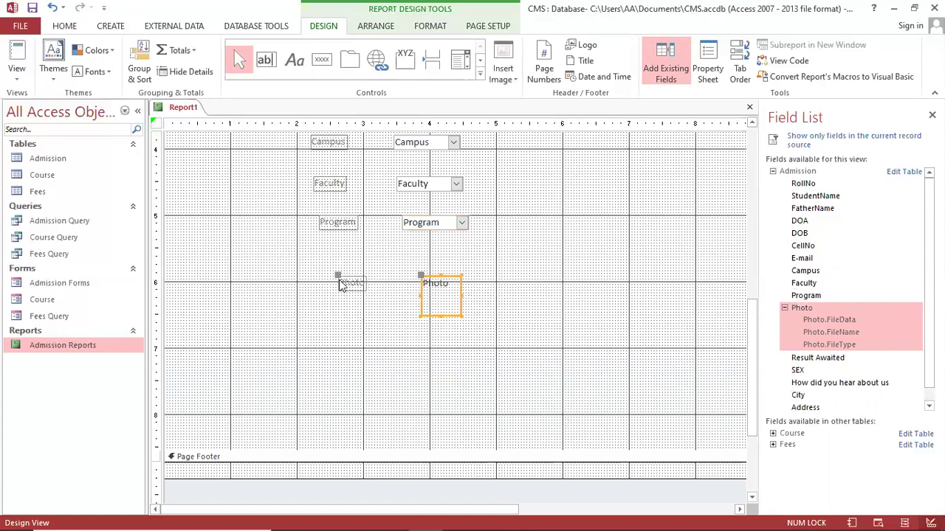
pyautogui.moveTo(338, 275); pyautogui.dragTo(428, 252)
pyautogui.click(428, 289)
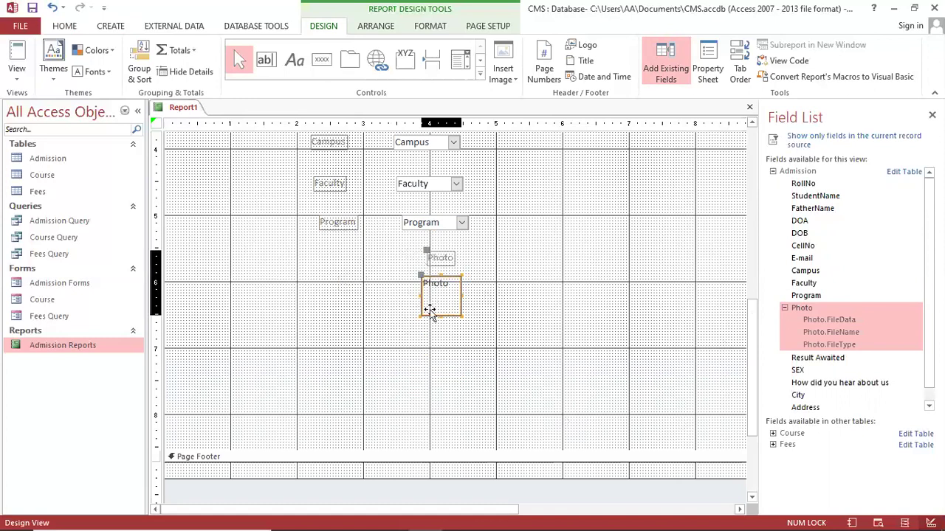
pyautogui.moveTo(419, 316); pyautogui.dragTo(371, 373)
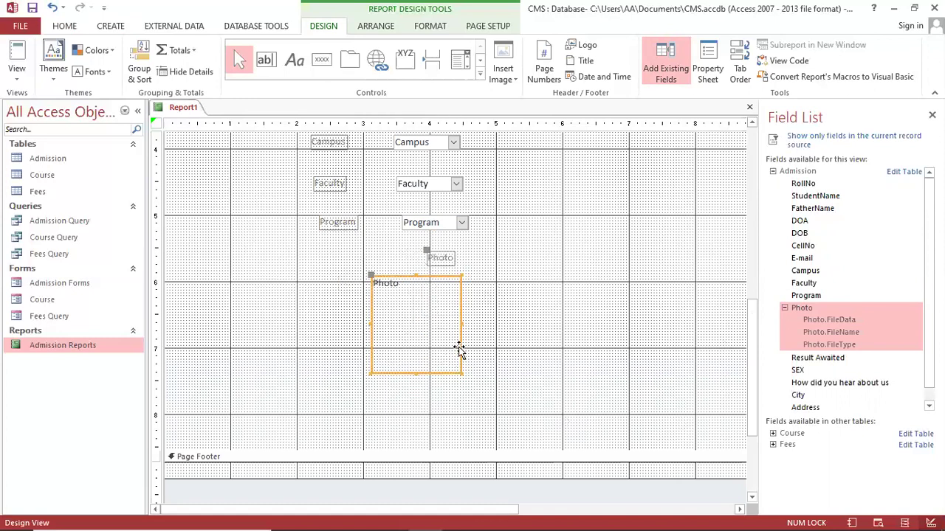
pyautogui.moveTo(369, 275); pyautogui.dragTo(399, 270)
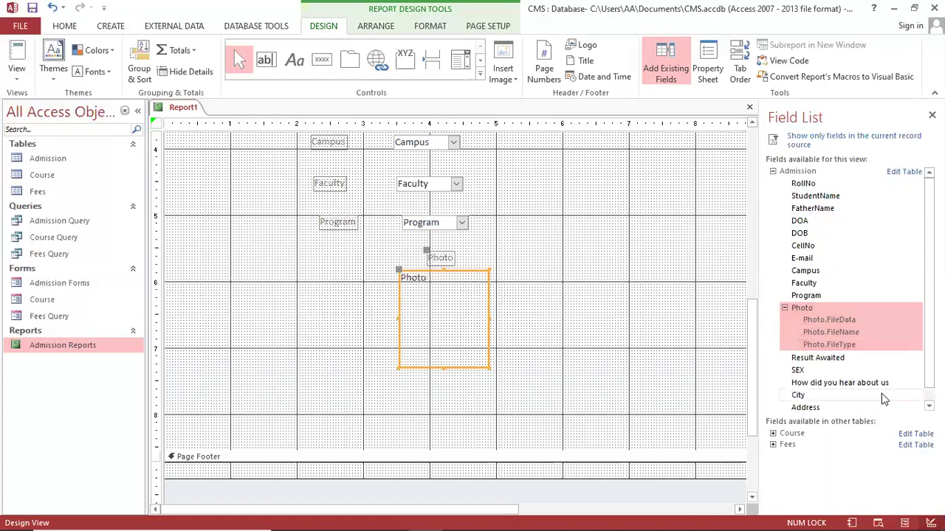
# Add the Result Awaited field below the photo frame and extend the Detail section to about 9.8 inches
pyautogui.moveTo(447, 376); pyautogui.dragTo(387, 394)
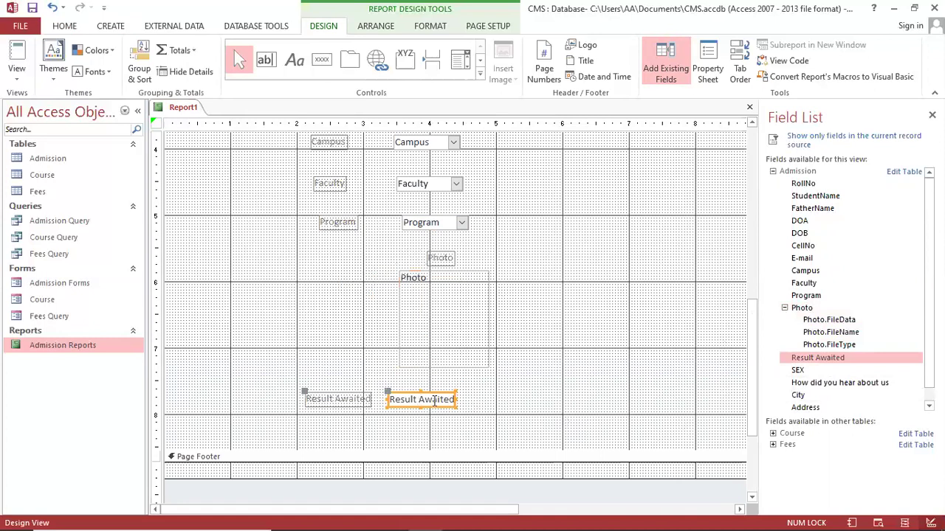
pyautogui.scroll(-2, 637, 411)
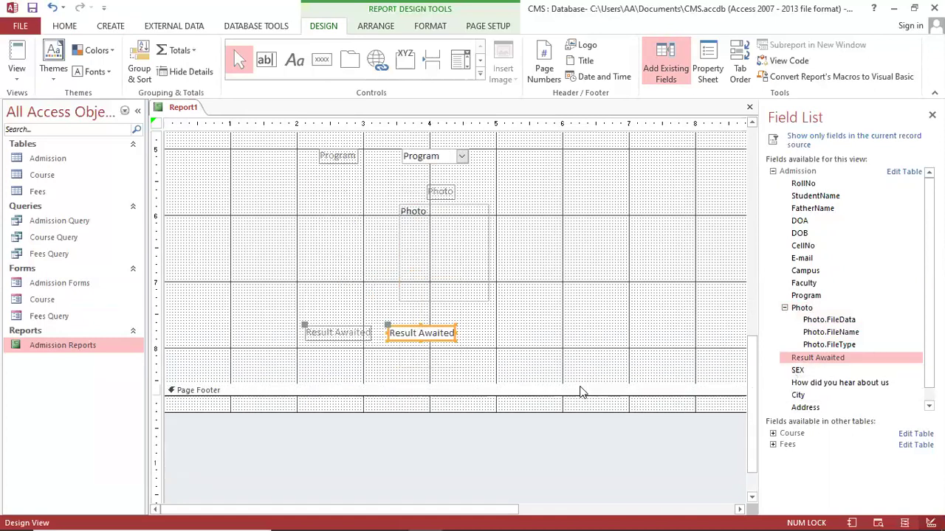
pyautogui.moveTo(581, 383); pyautogui.dragTo(583, 466)
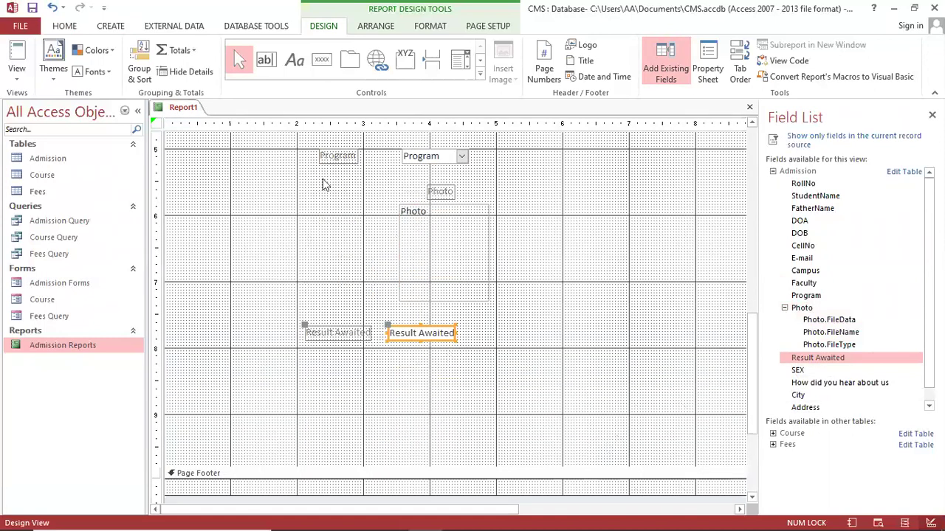
# Draw an option group about 1.4 by 0.5 inches below the Result Awaited field
pyautogui.click(797, 371)
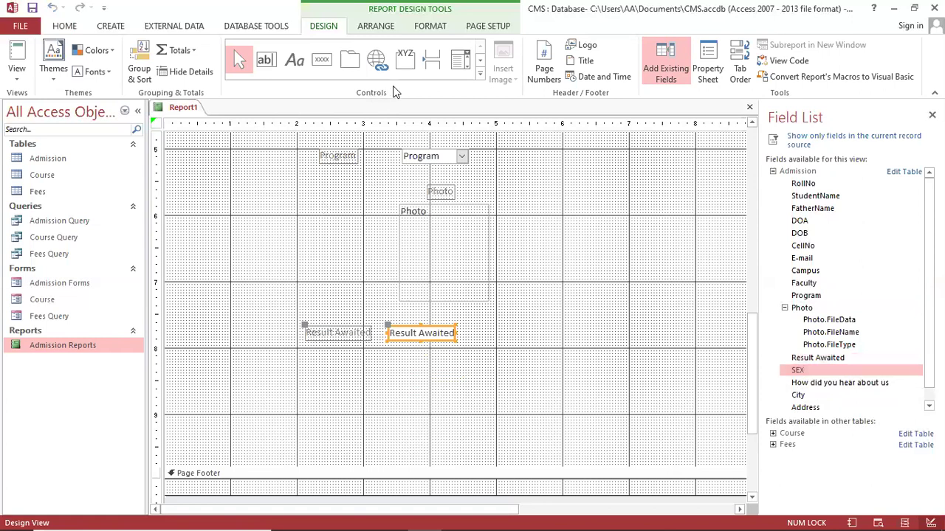
pyautogui.click(480, 76)
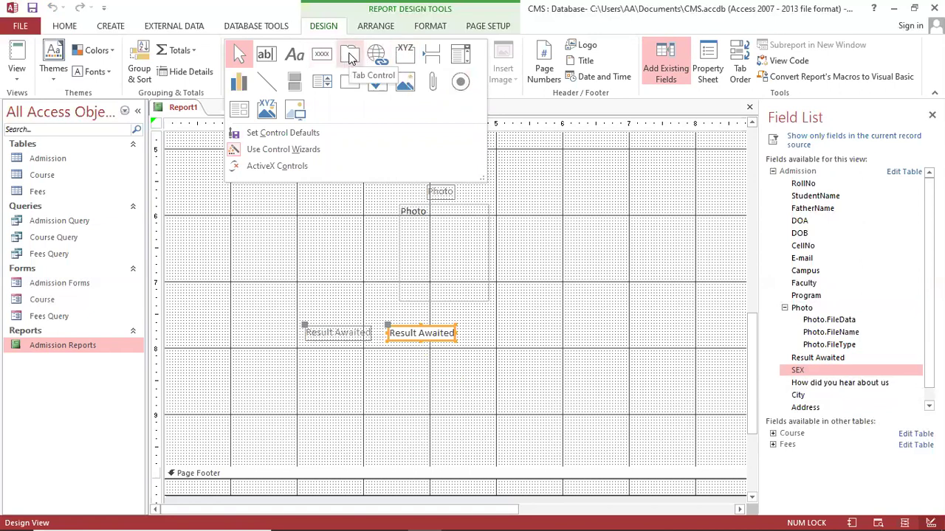
pyautogui.click(410, 60)
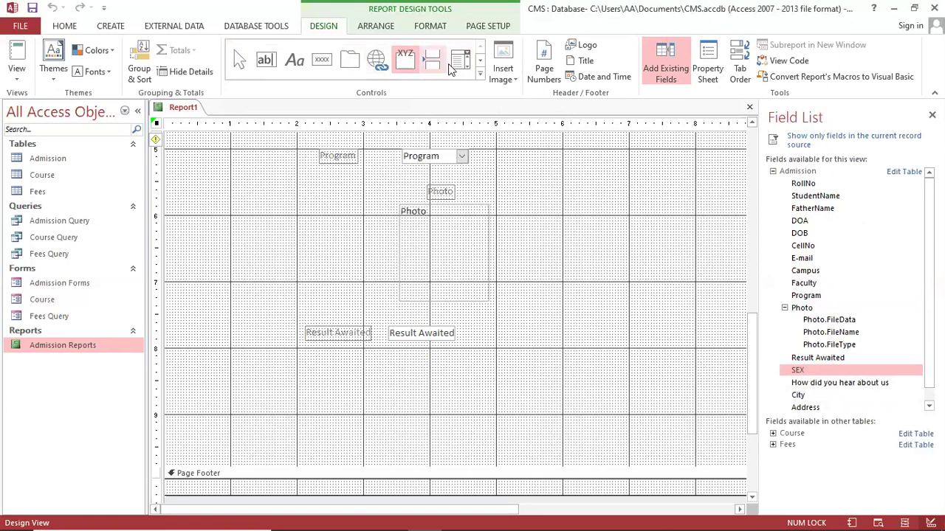
pyautogui.click(408, 68)
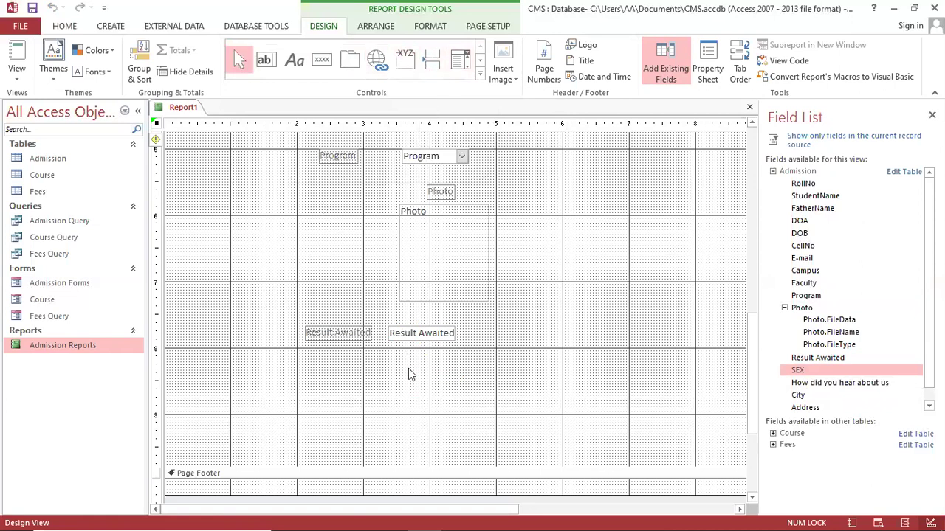
pyautogui.click(405, 65)
pyautogui.moveTo(408, 357); pyautogui.dragTo(422, 364)
pyautogui.moveTo(483, 384); pyautogui.dragTo(498, 390)
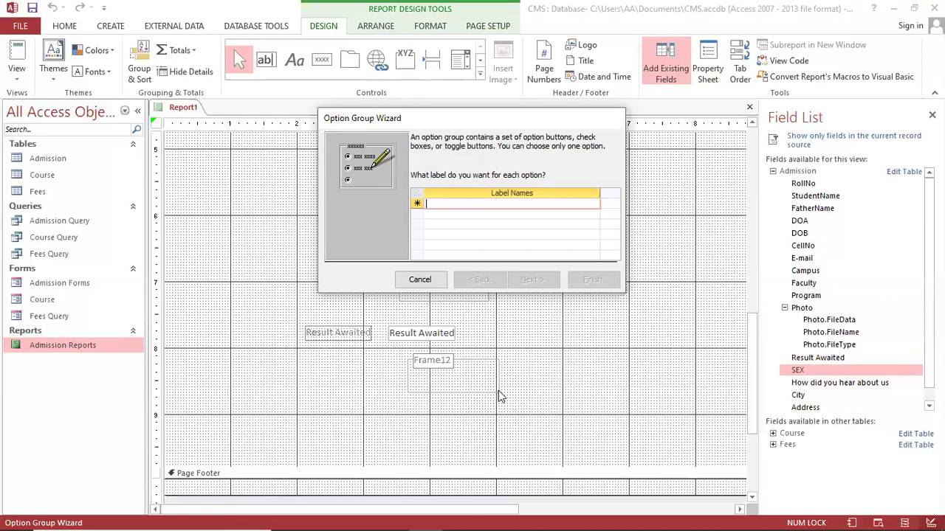
# Label the group's options Male and Female, keeping Male as the default choice and the values 1 and 2
pyautogui.write('MAle')
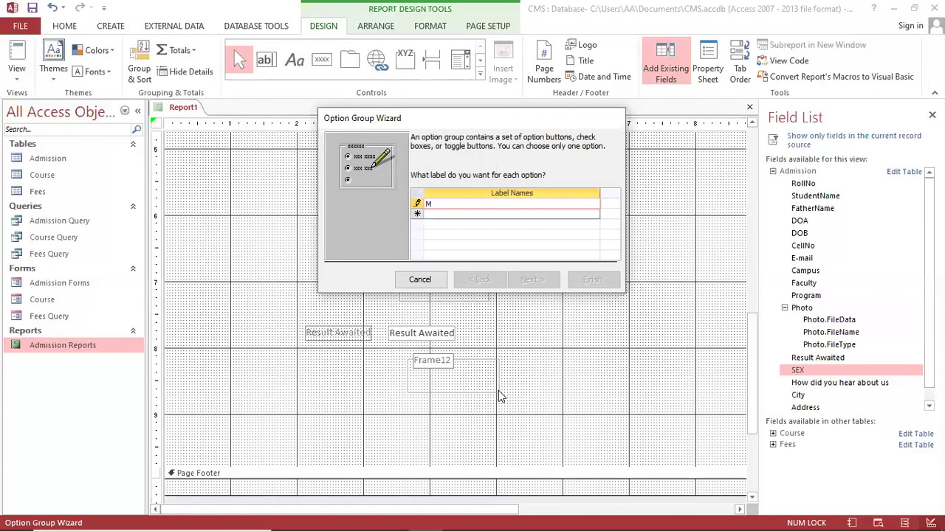
pyautogui.press('Return')
pyautogui.write('Female')
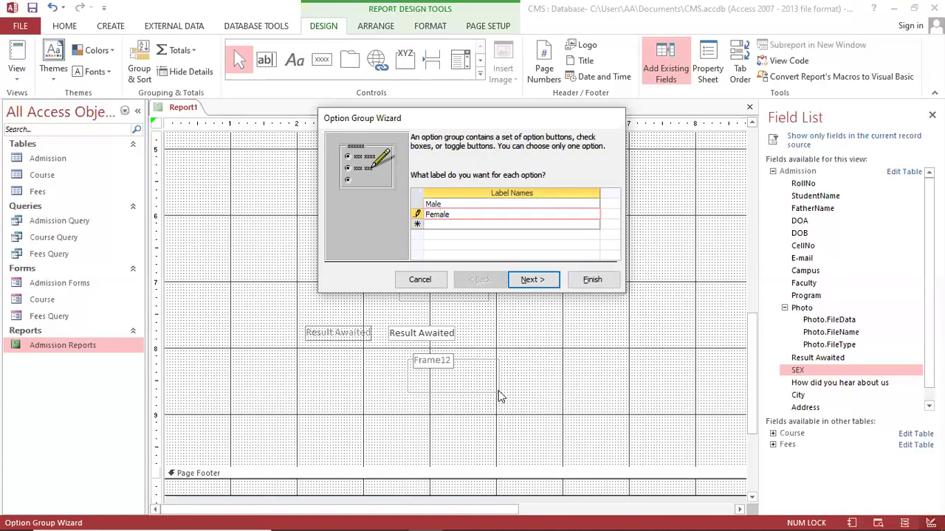
pyautogui.click(554, 283)
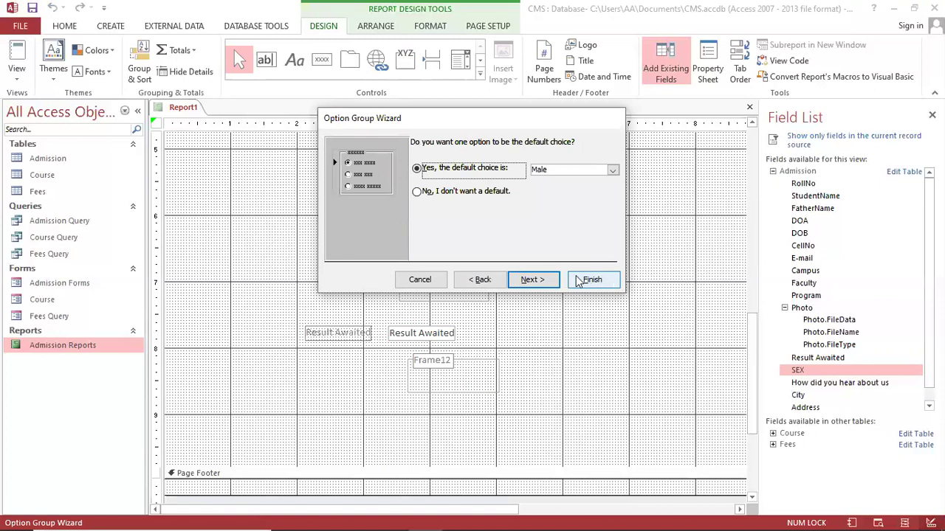
pyautogui.click(555, 282)
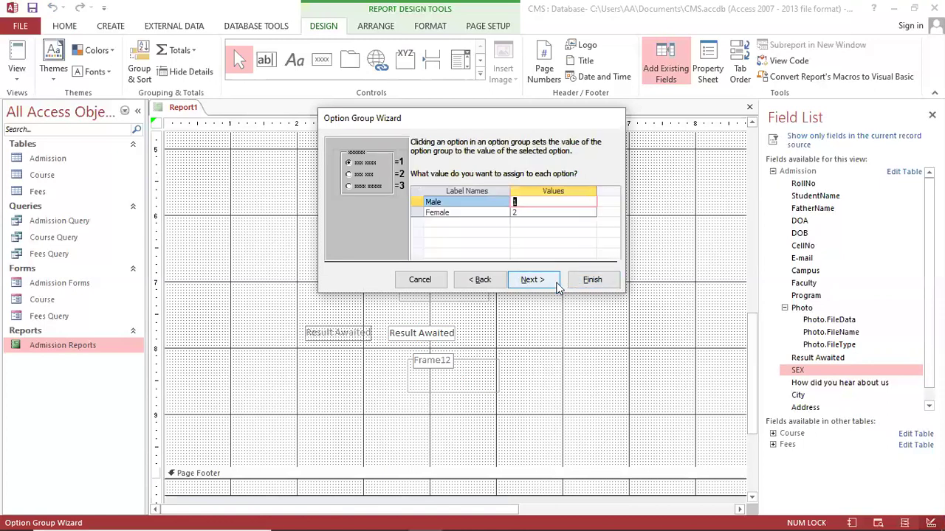
pyautogui.click(557, 287)
# Store the option group's value in the Result Awaited field, choose check boxes with the Etched style, and finish the wizard
pyautogui.click(572, 237)
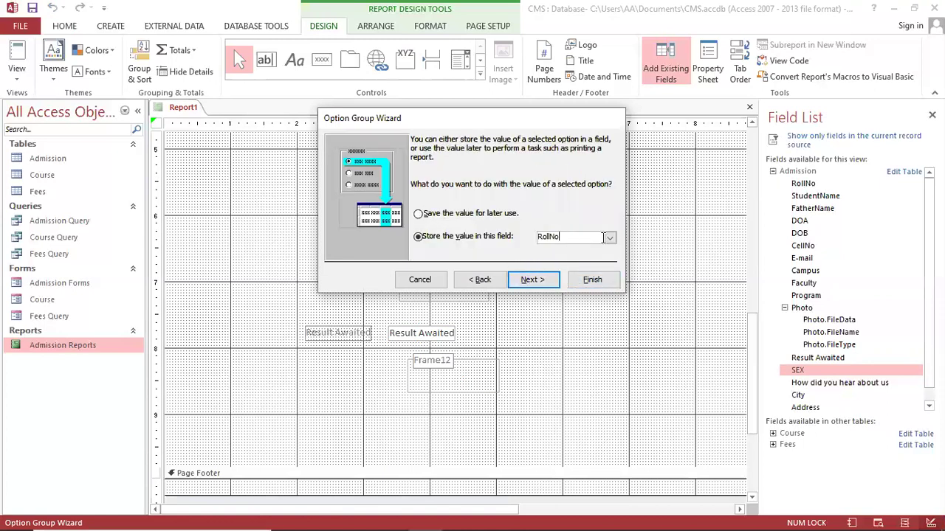
pyautogui.click(609, 237)
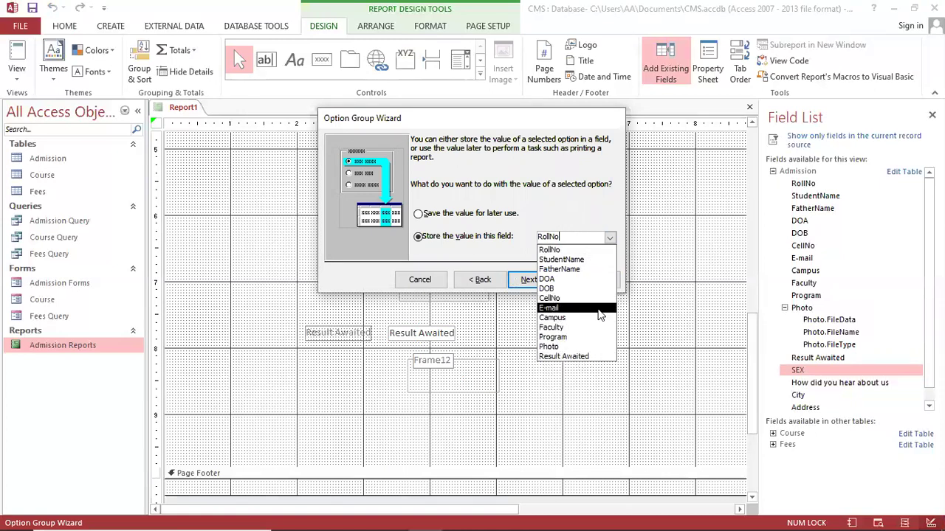
pyautogui.click(580, 356)
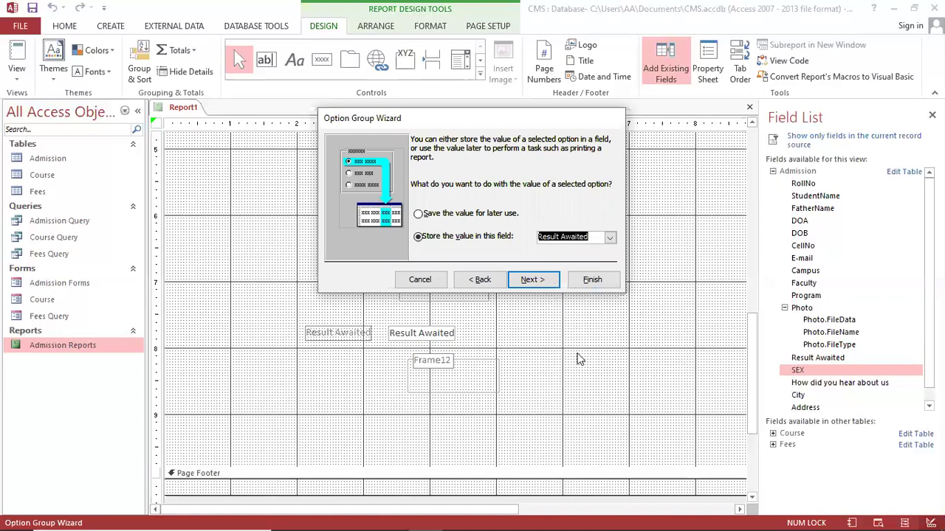
pyautogui.click(609, 237)
pyautogui.click(530, 279)
pyautogui.click(540, 280)
pyautogui.click(540, 281)
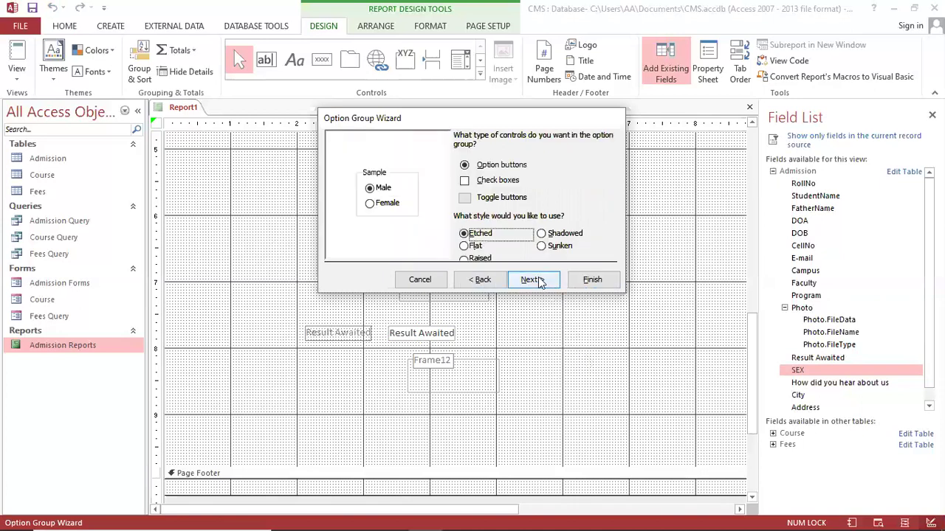
pyautogui.click(481, 181)
pyautogui.click(588, 279)
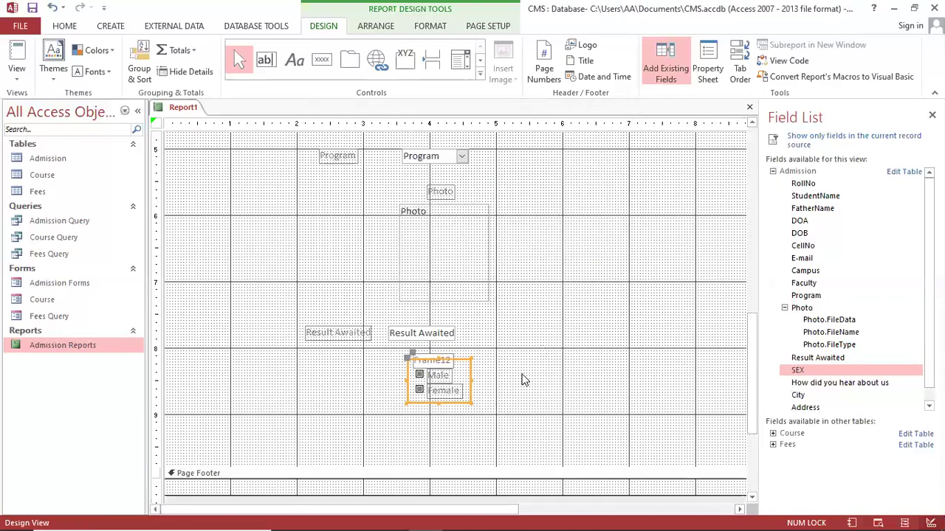
# Add the How did you hear about us, City and Address fields below the option group, extending the Detail section to about 10.7 inches
pyautogui.moveTo(820, 383); pyautogui.dragTo(428, 421)
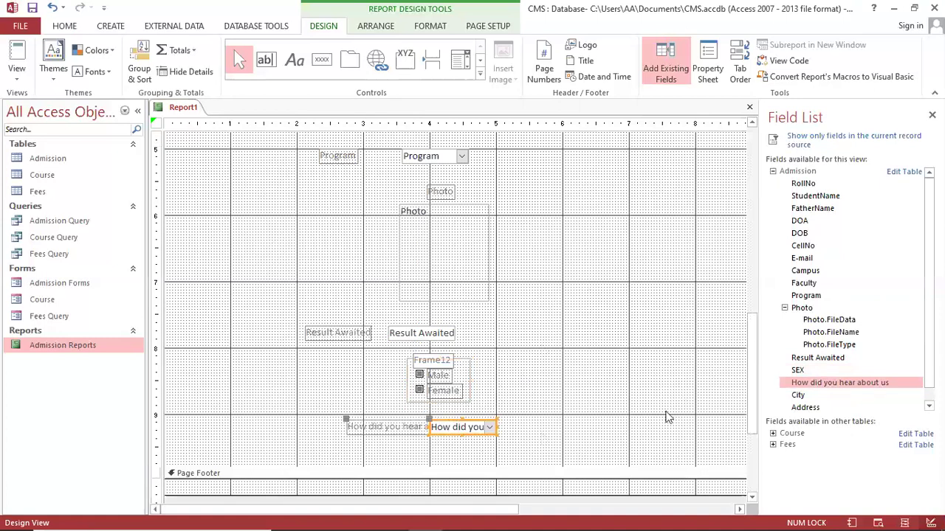
pyautogui.scroll(-3, 497, 371)
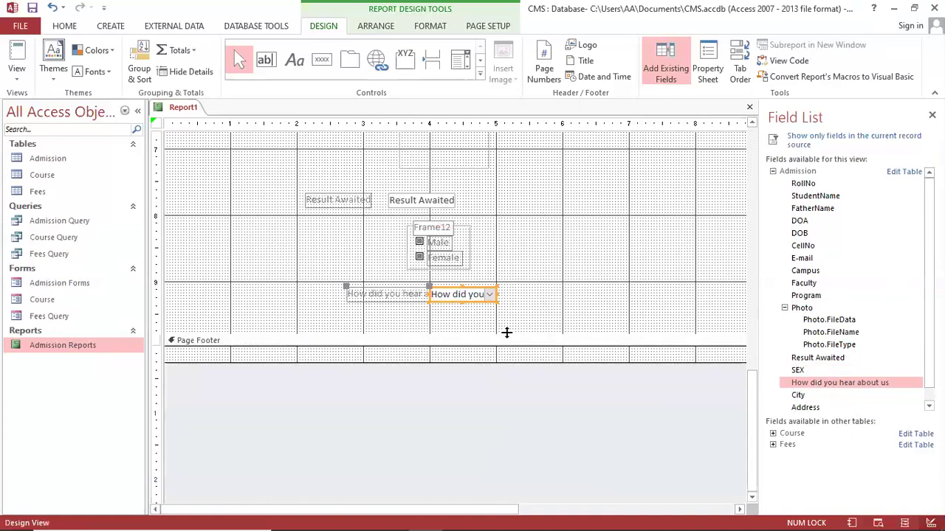
pyautogui.moveTo(506, 333); pyautogui.dragTo(507, 397)
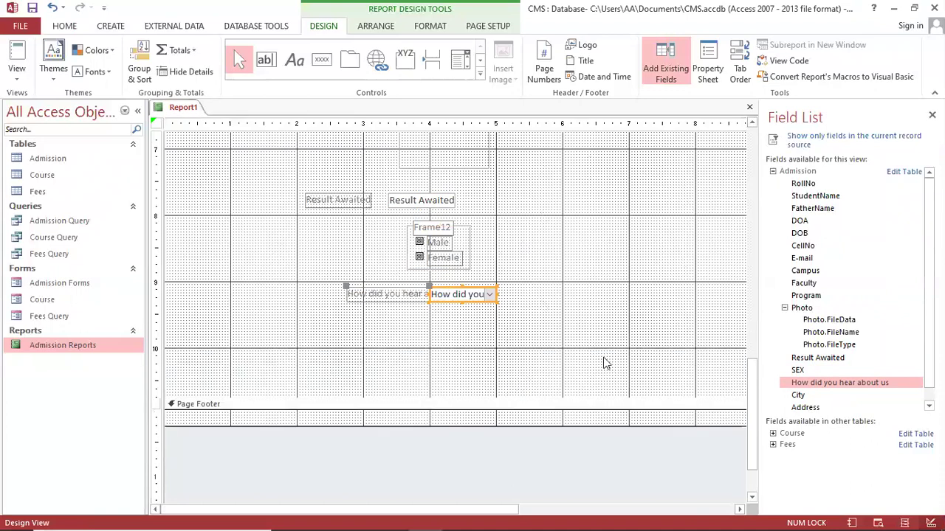
pyautogui.moveTo(795, 396); pyautogui.dragTo(440, 324)
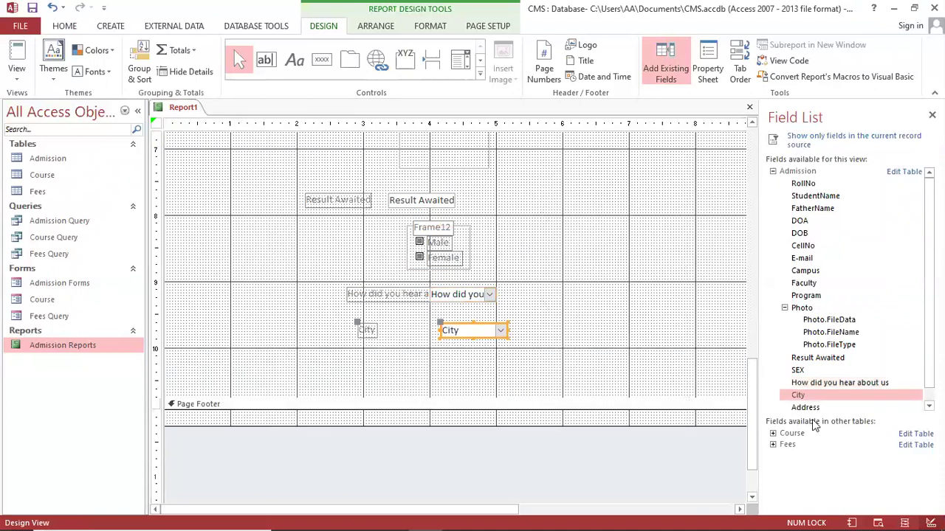
pyautogui.moveTo(804, 413); pyautogui.dragTo(428, 357)
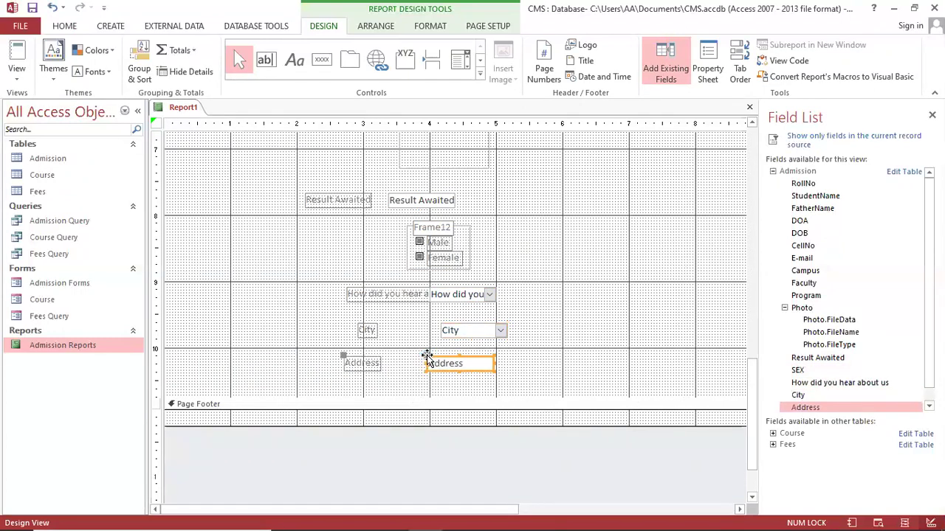
pyautogui.click(545, 310)
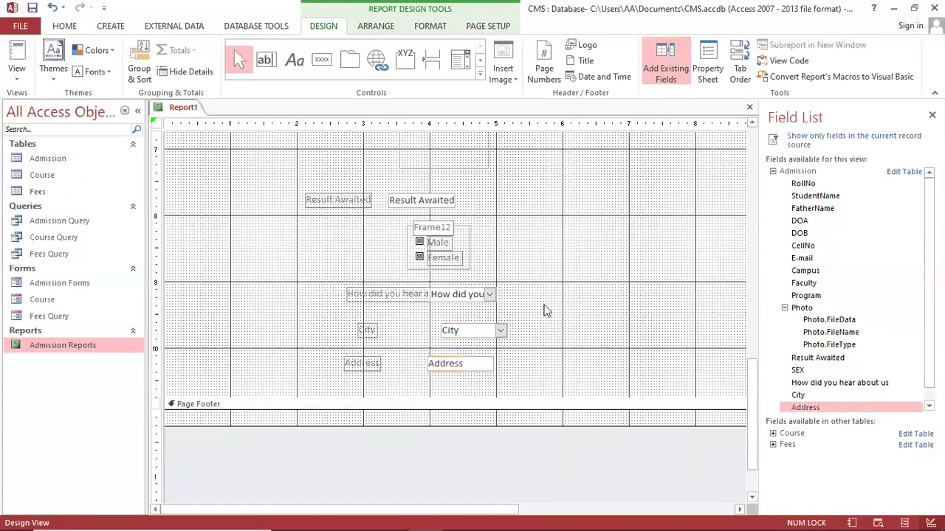
# Save the report as reports123
pyautogui.hotkey('alt', 'f')
pyautogui.press('s')
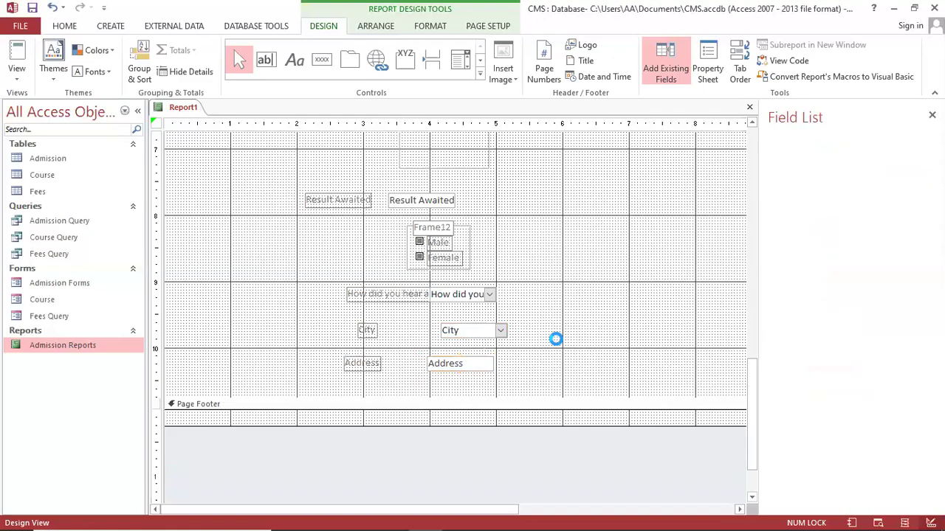
pyautogui.write('reports123')
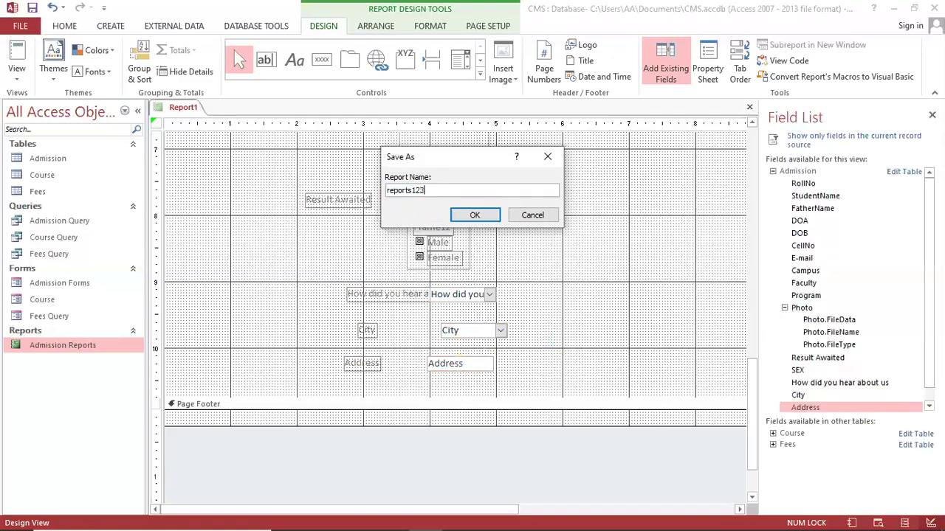
pyautogui.press('Return')
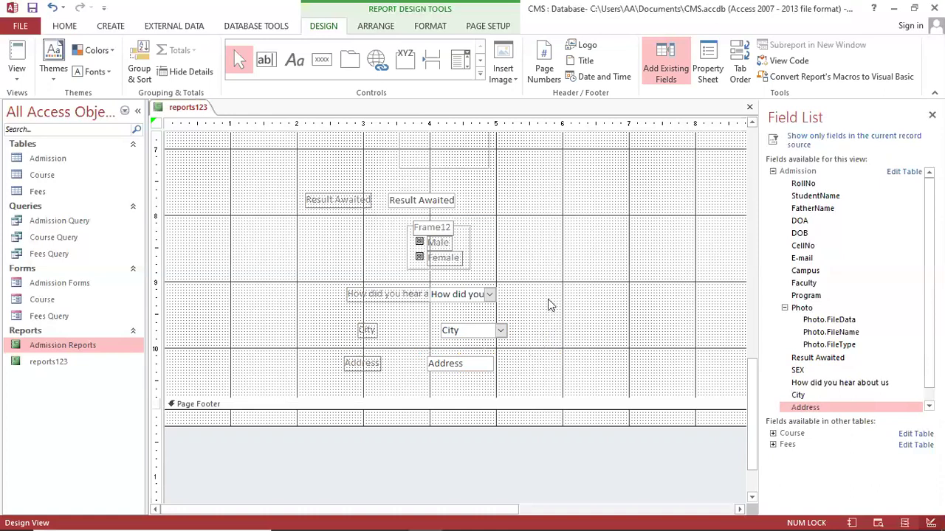
# Keep the report in Design View and hide the Field List
pyautogui.click(16, 74)
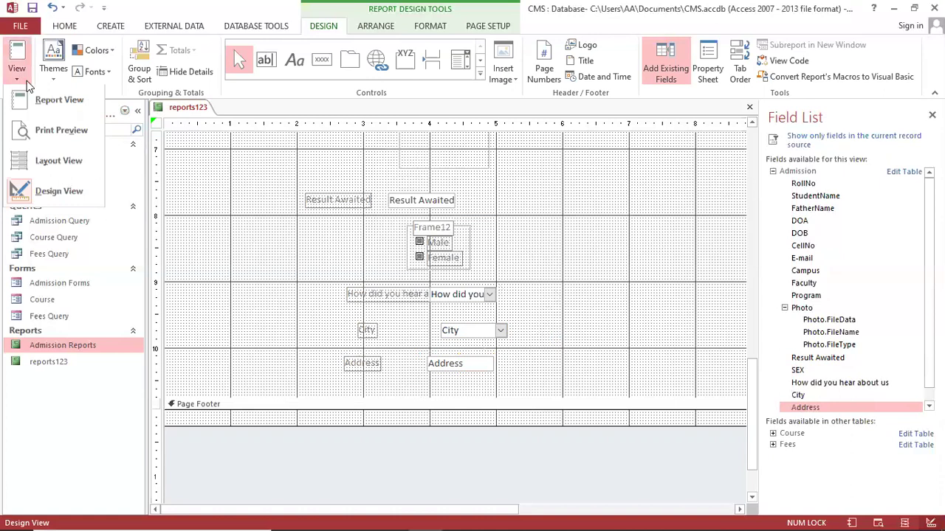
pyautogui.click(53, 191)
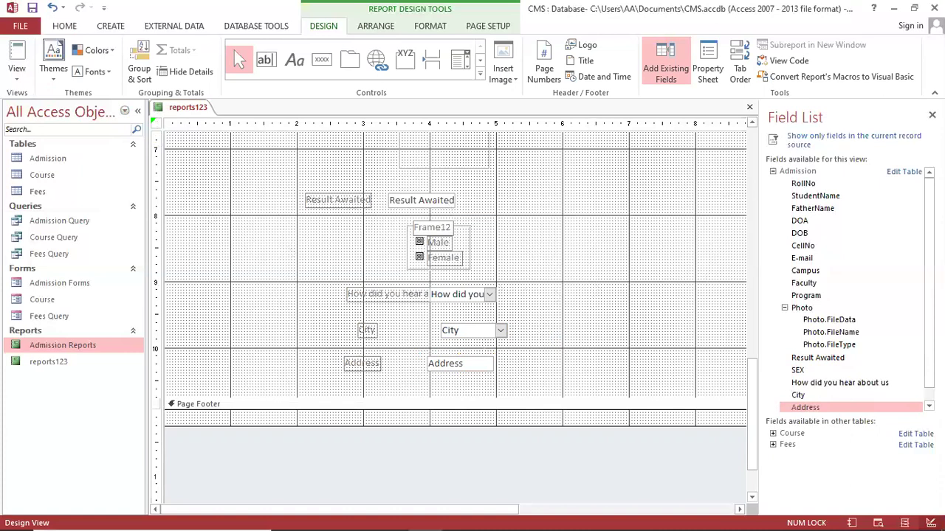
pyautogui.click(666, 61)
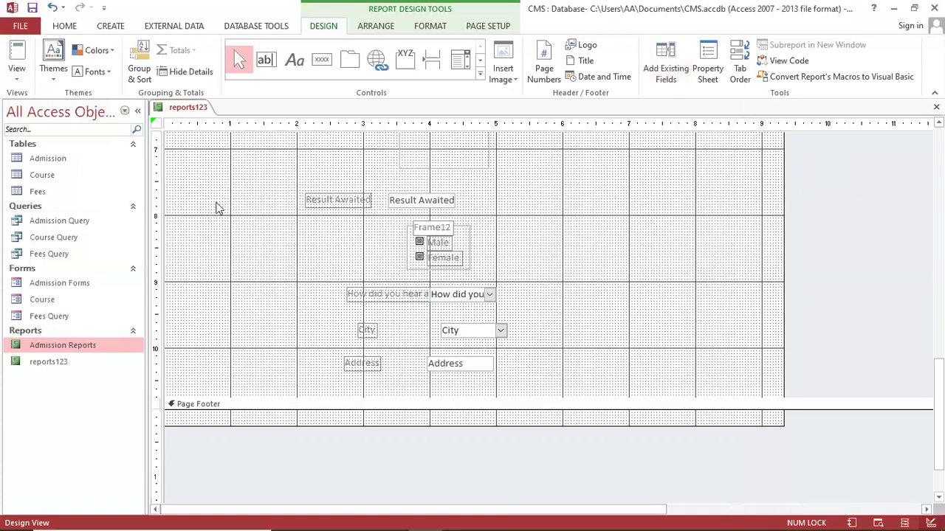
# Display reports123 in Report View and examine the first record's fields, photo and gender check boxes
pyautogui.click(22, 76)
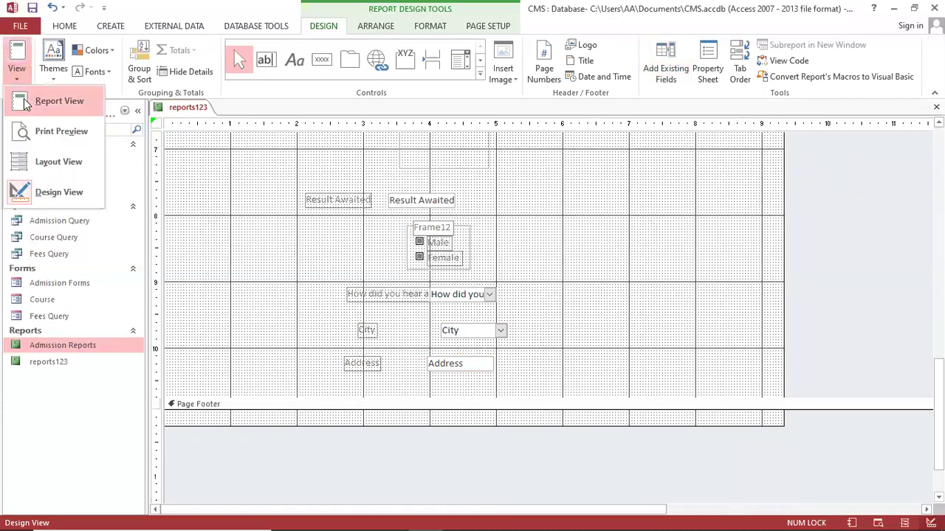
pyautogui.click(28, 102)
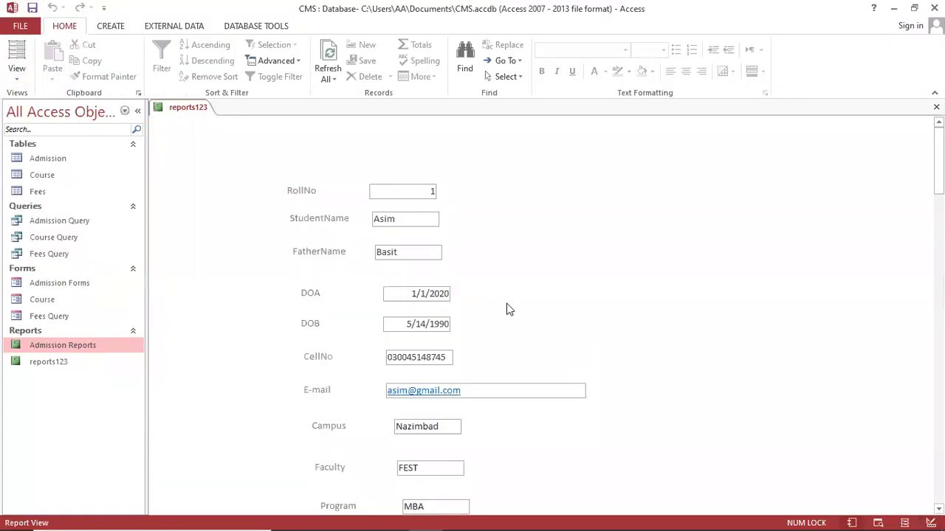
pyautogui.click(16, 73)
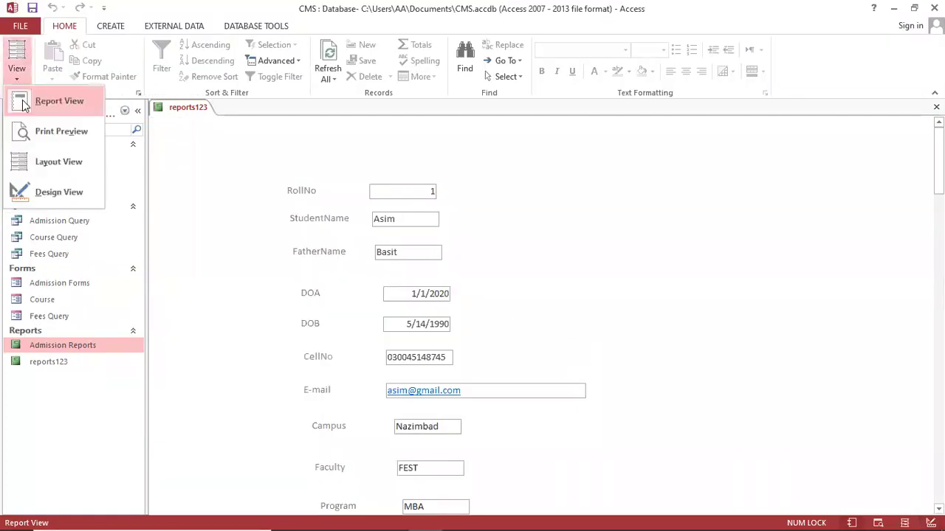
pyautogui.click(594, 240)
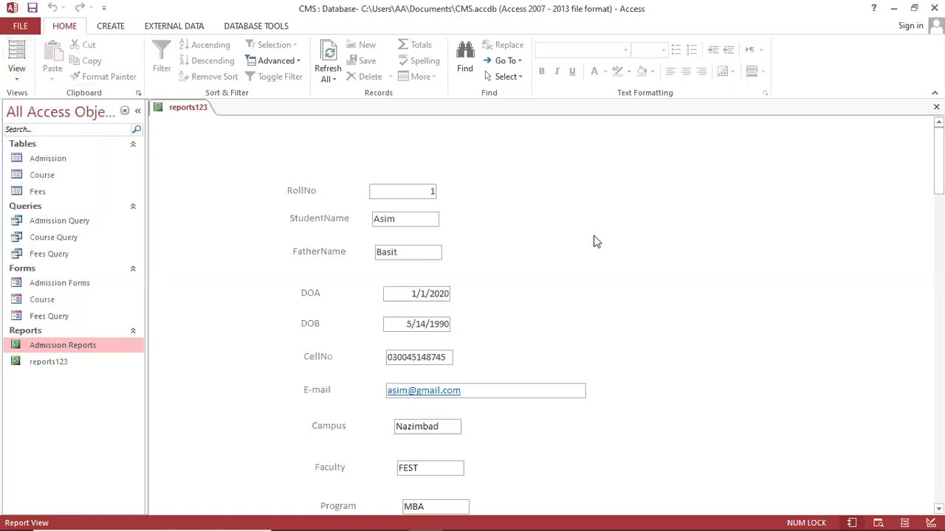
pyautogui.scroll(-5, 597, 241)
pyautogui.scroll(-5, 618, 344)
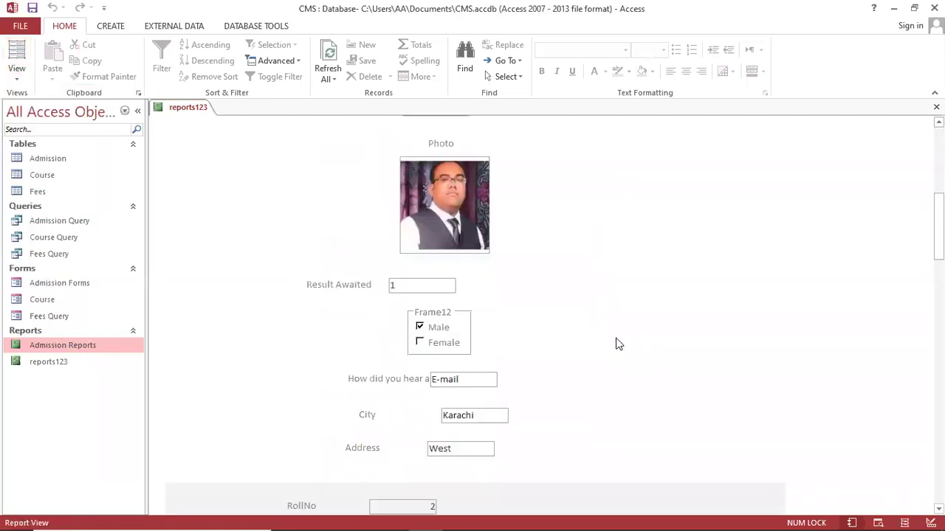
pyautogui.scroll(-1, 618, 344)
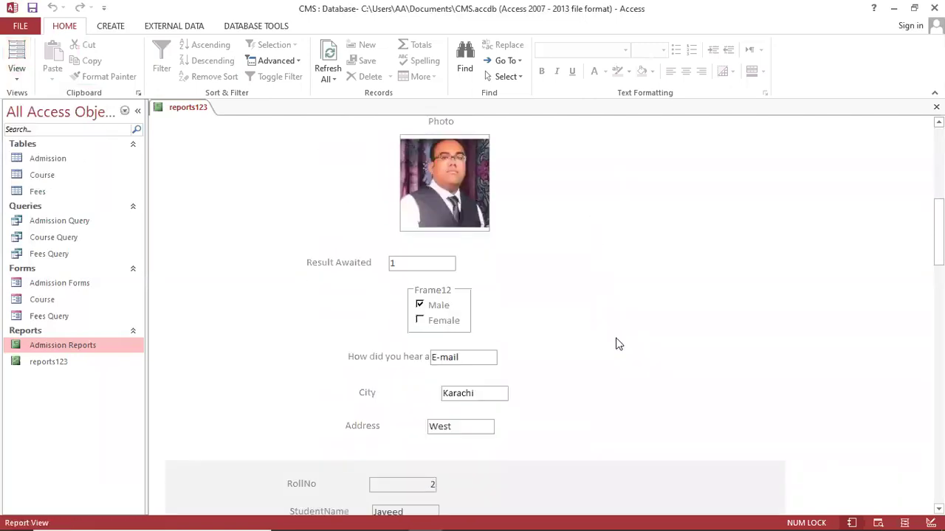
pyautogui.click(435, 329)
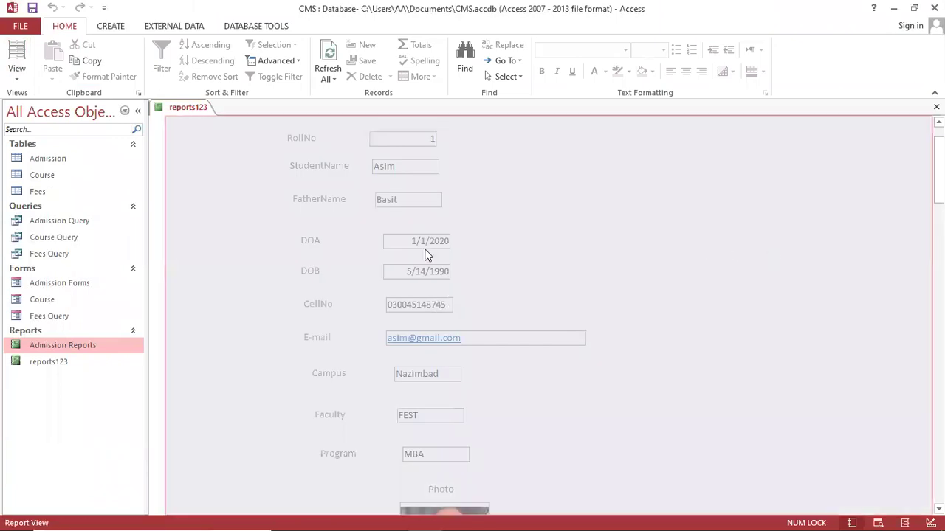
# Examine the pages of reports123 in Print Preview, then close the report
pyautogui.click(17, 74)
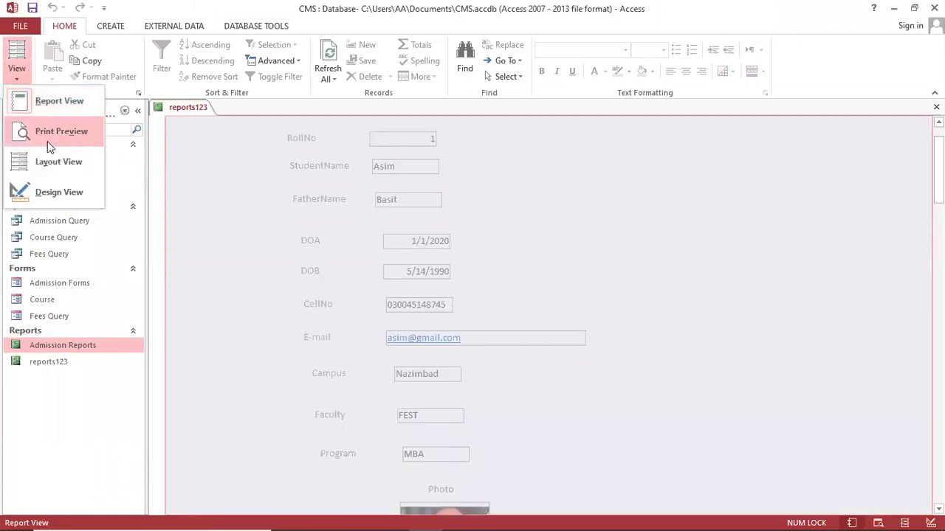
pyautogui.click(55, 140)
pyautogui.click(464, 323)
pyautogui.scroll(-10, 499, 287)
pyautogui.scroll(2, 515, 338)
pyautogui.scroll(8, 515, 338)
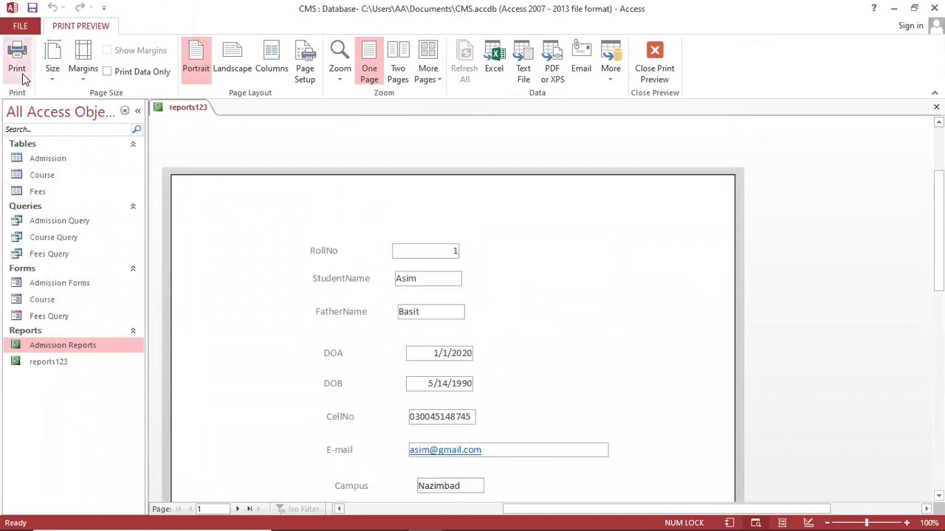
pyautogui.press('Escape')
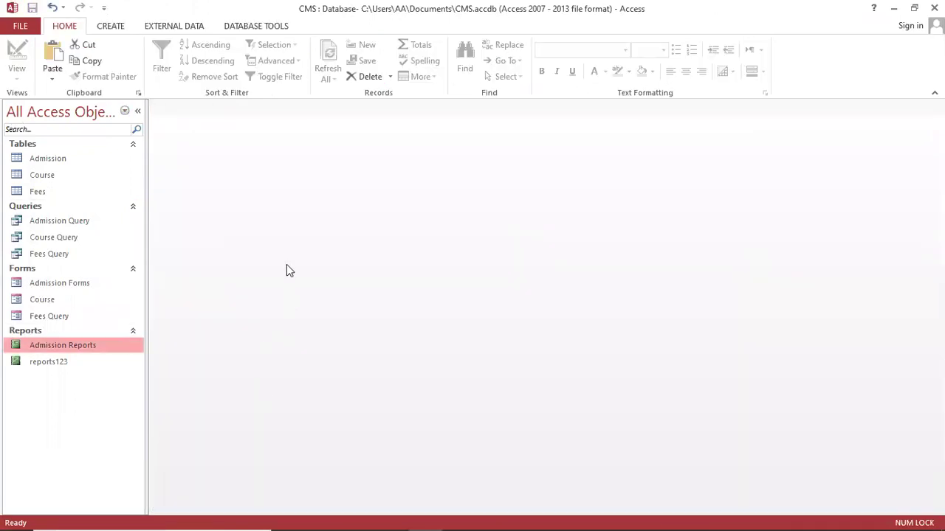
pyautogui.click(113, 25)
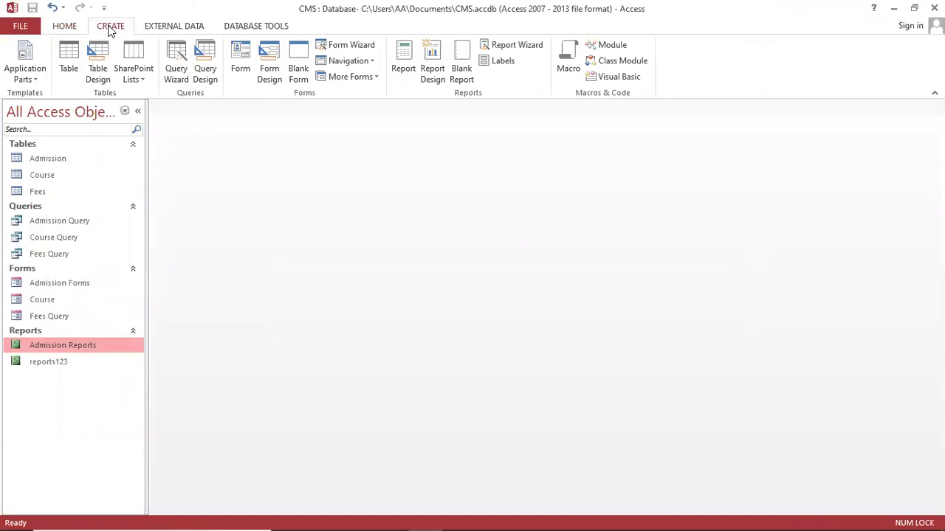
pyautogui.click(424, 78)
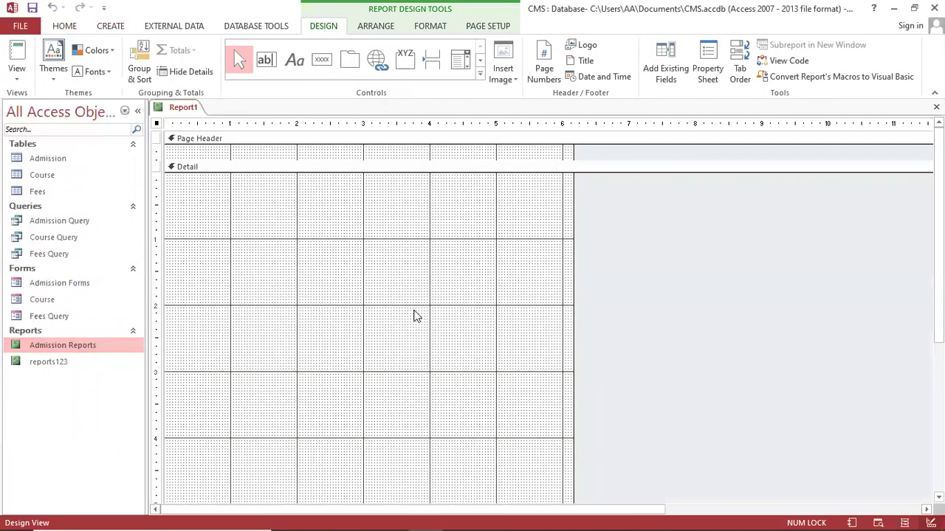
pyautogui.moveTo(576, 234); pyautogui.dragTo(765, 236)
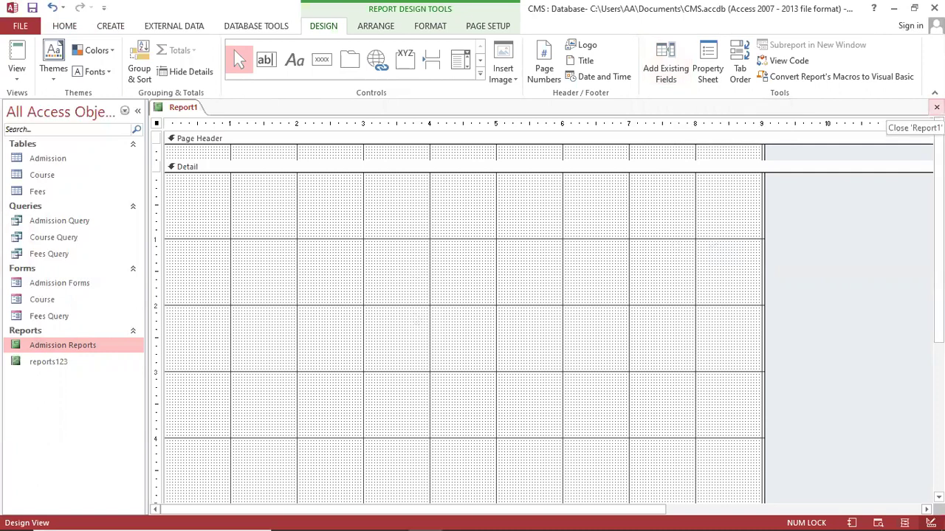
pyautogui.click(936, 108)
pyautogui.click(477, 310)
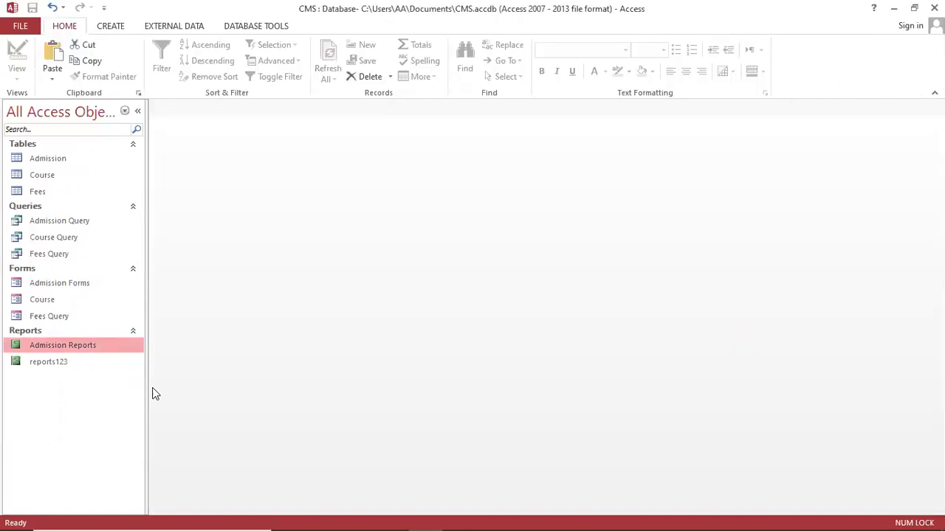
# Create a report with the Report Wizard from all fields of the Course table, finish with the defaults and close its preview
pyautogui.click(112, 27)
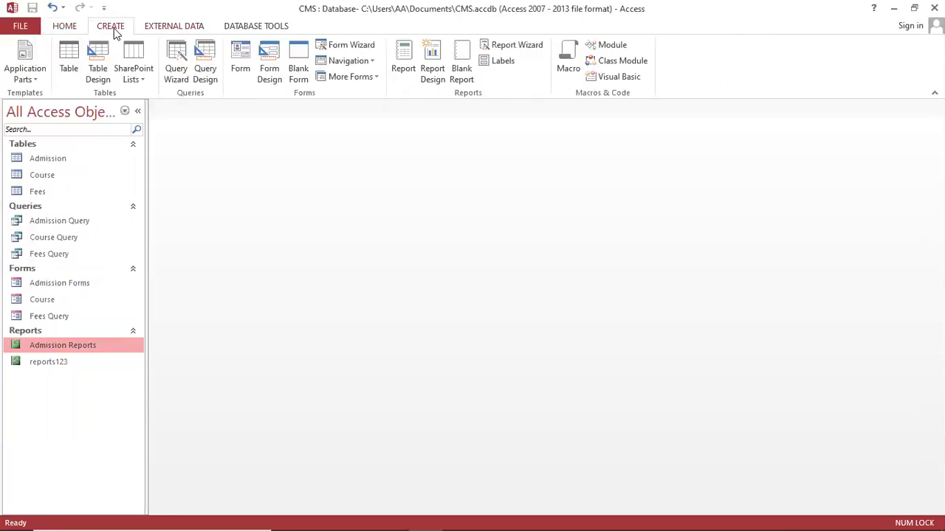
pyautogui.click(519, 46)
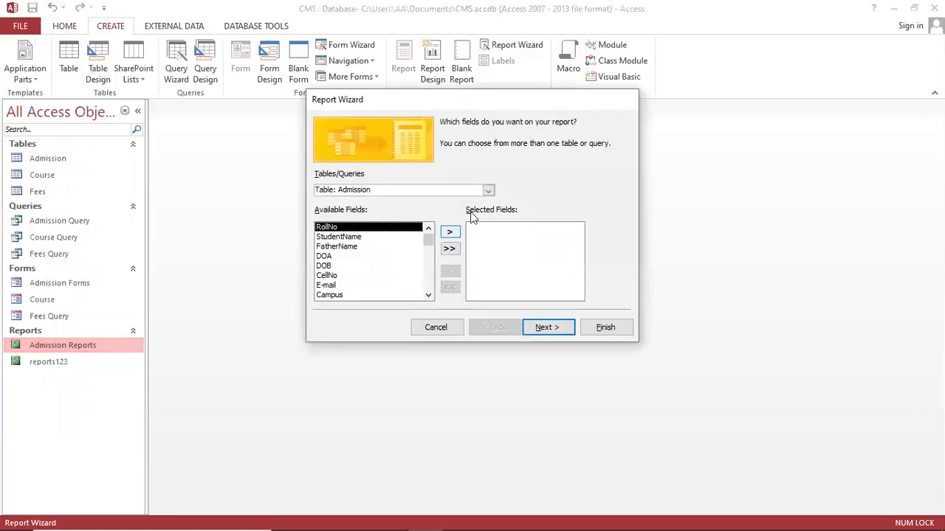
pyautogui.click(488, 190)
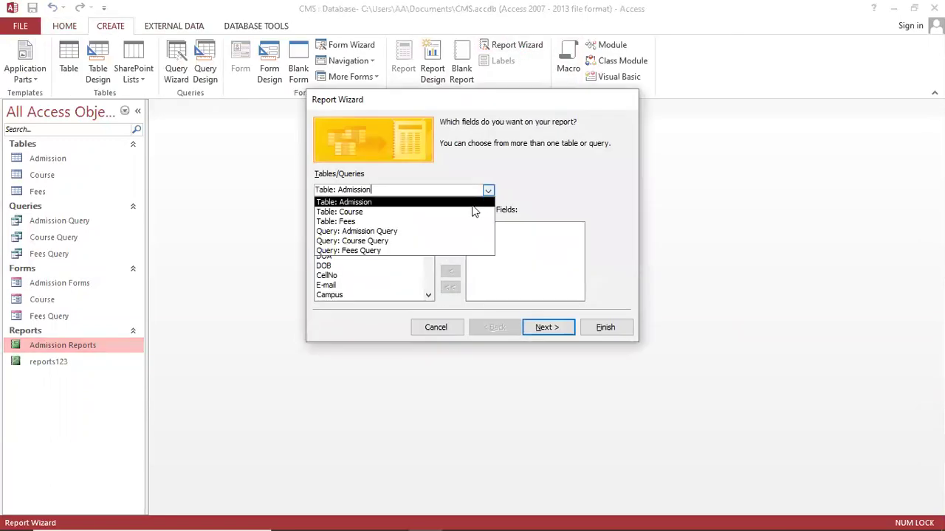
pyautogui.click(470, 210)
pyautogui.click(449, 249)
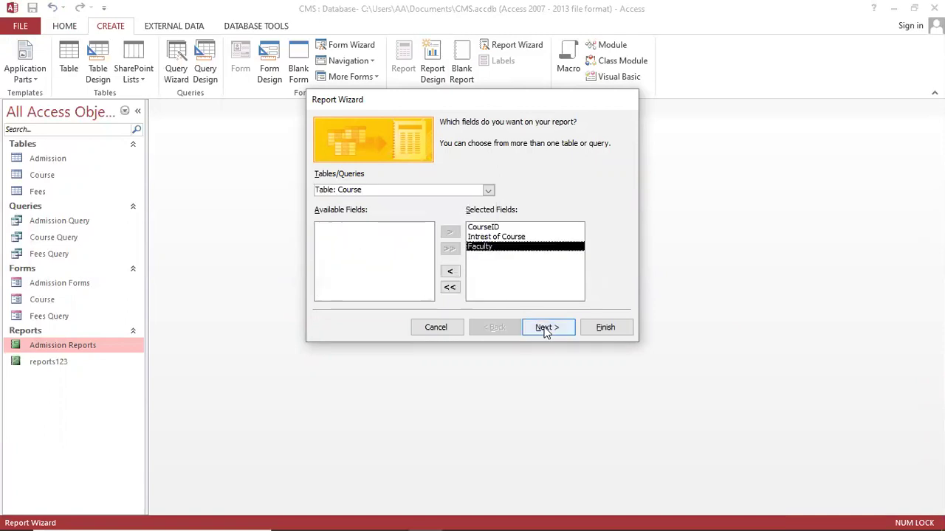
pyautogui.click(605, 329)
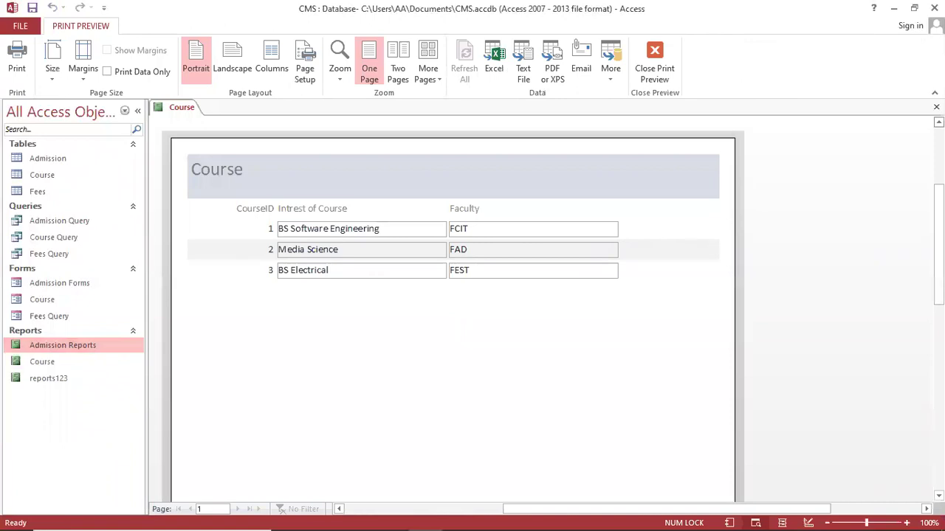
pyautogui.press('Escape')
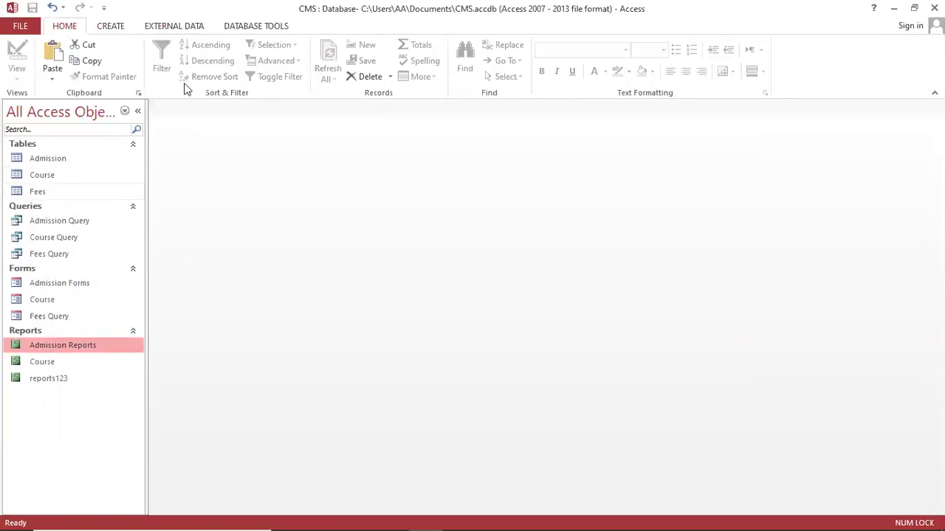
# Create a report with the Report Wizard from all fields of Fees Query, without grouping levels and with the default sorting and layout
pyautogui.click(111, 28)
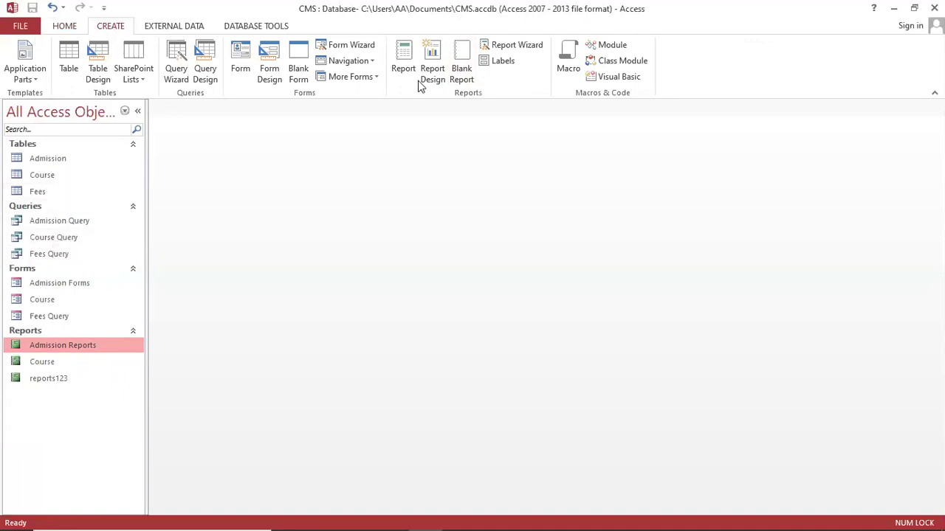
pyautogui.click(534, 45)
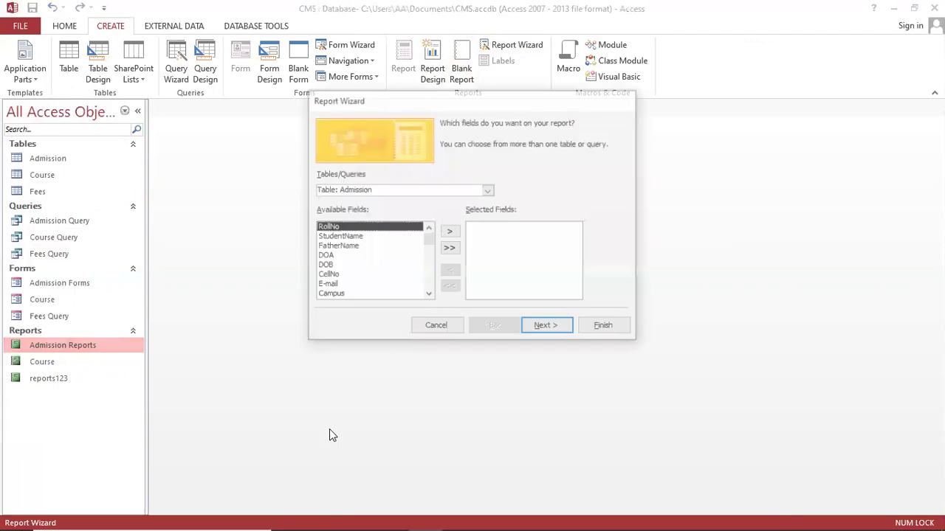
pyautogui.click(488, 191)
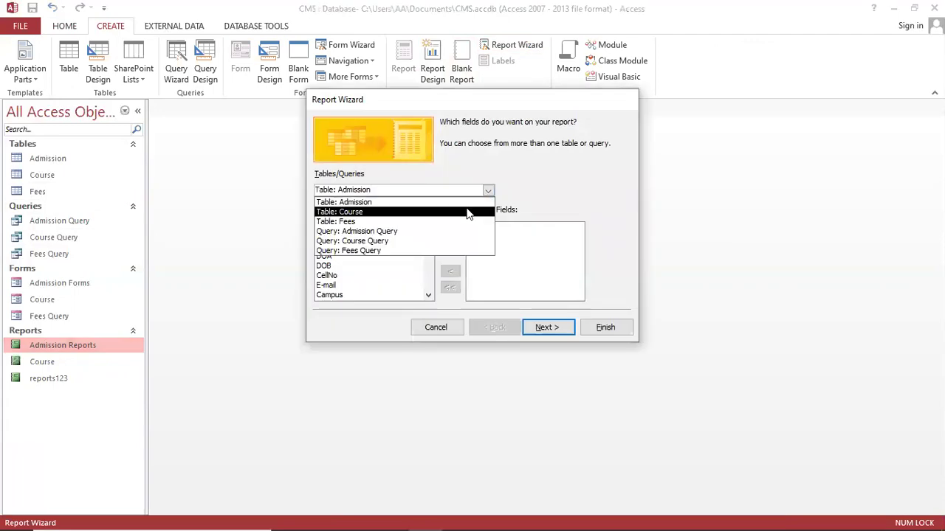
pyautogui.click(355, 252)
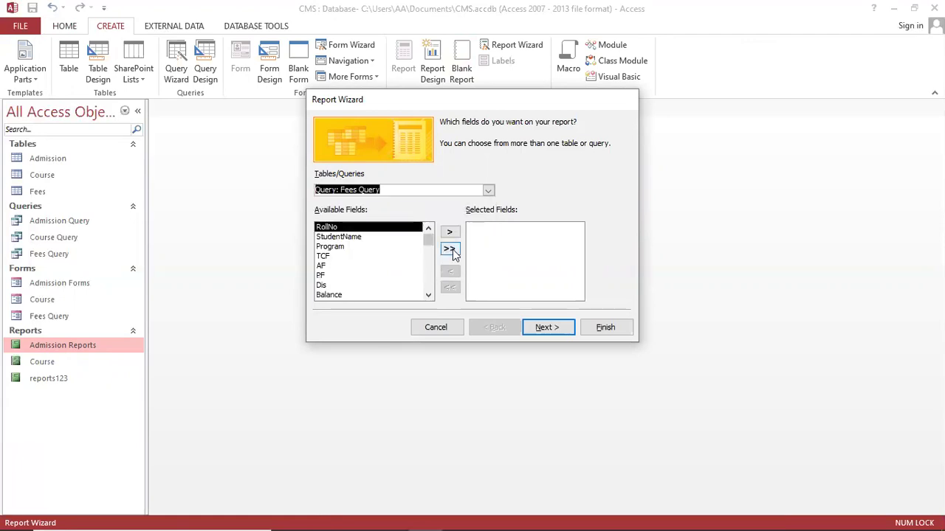
pyautogui.click(453, 251)
pyautogui.click(549, 332)
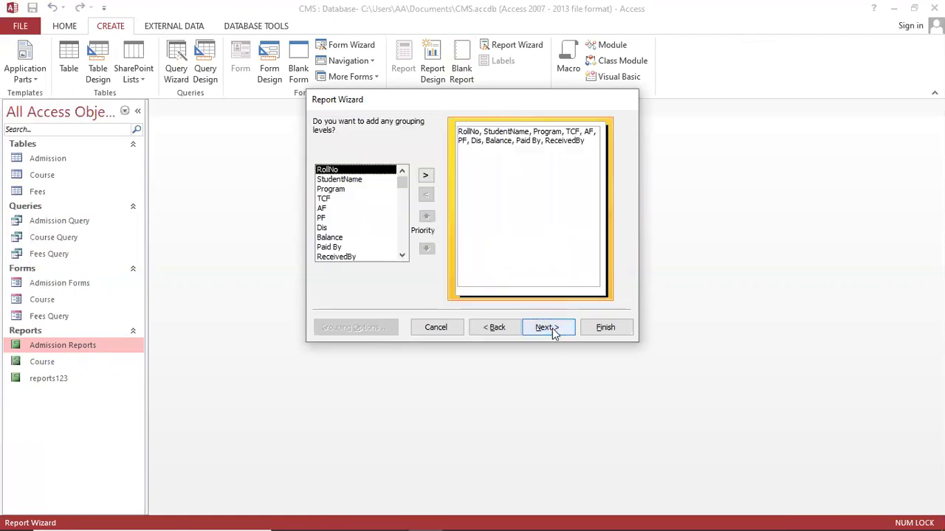
pyautogui.click(552, 332)
pyautogui.click(552, 327)
pyautogui.click(590, 326)
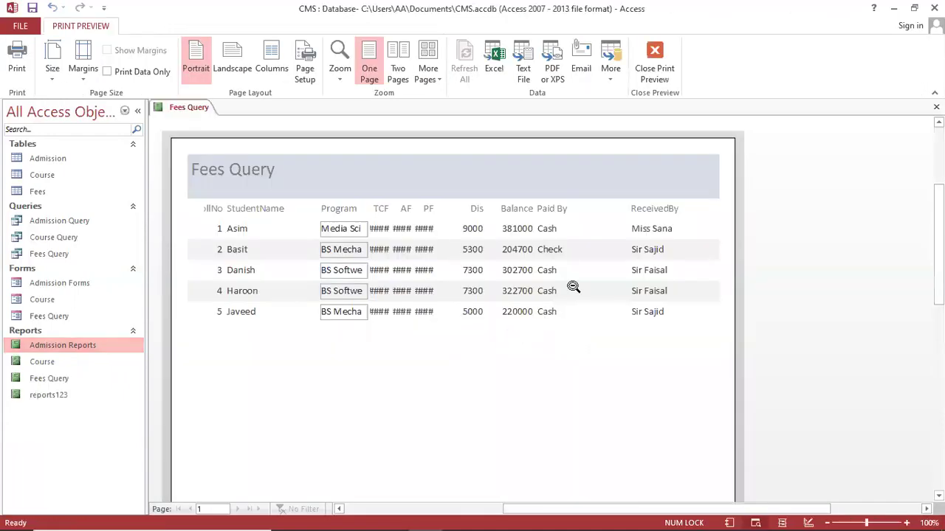
# Open the Fees Query report in Design View and extend its Page Footer section to about 2.1 inches
pyautogui.click(417, 225)
pyautogui.click(512, 175)
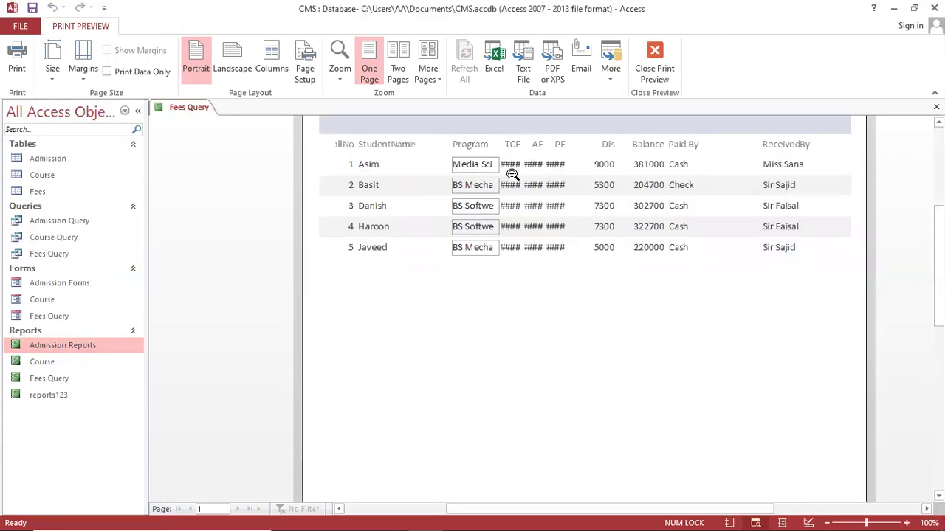
pyautogui.scroll(1, 517, 180)
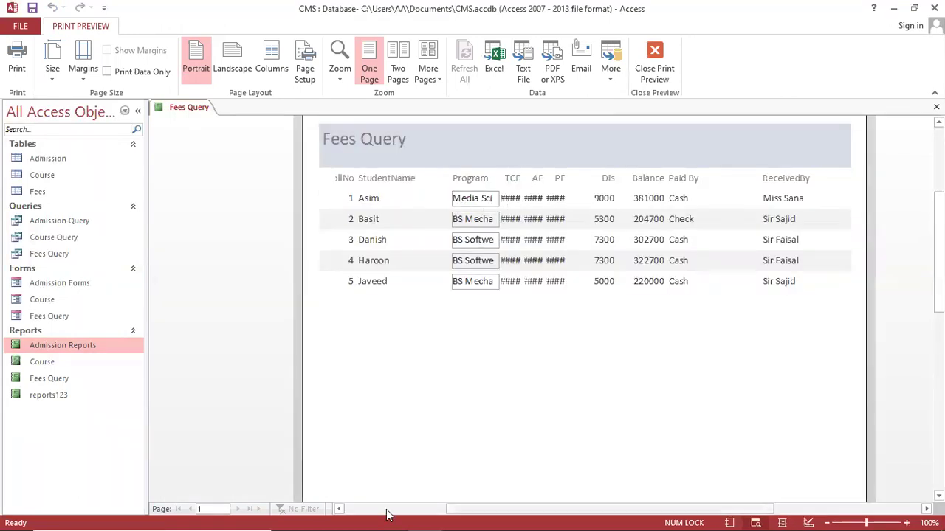
pyautogui.rightClick(459, 382)
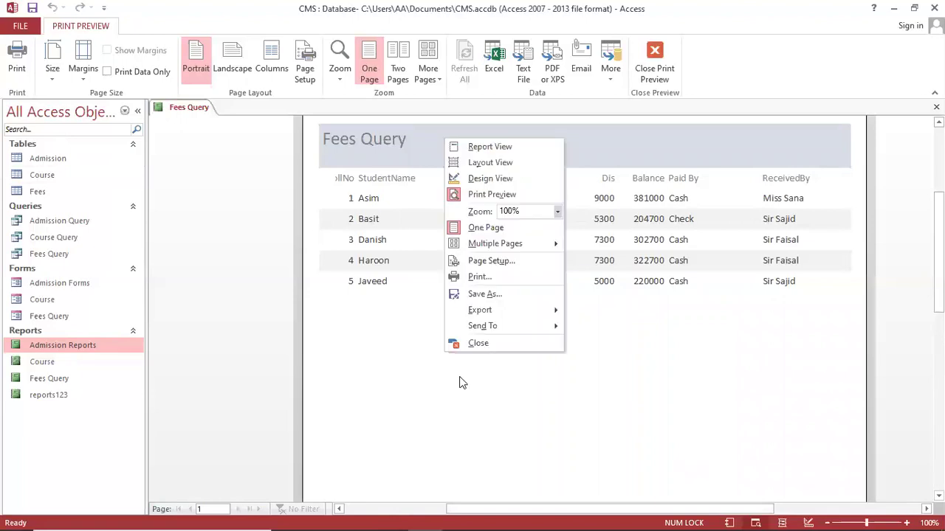
pyautogui.click(519, 178)
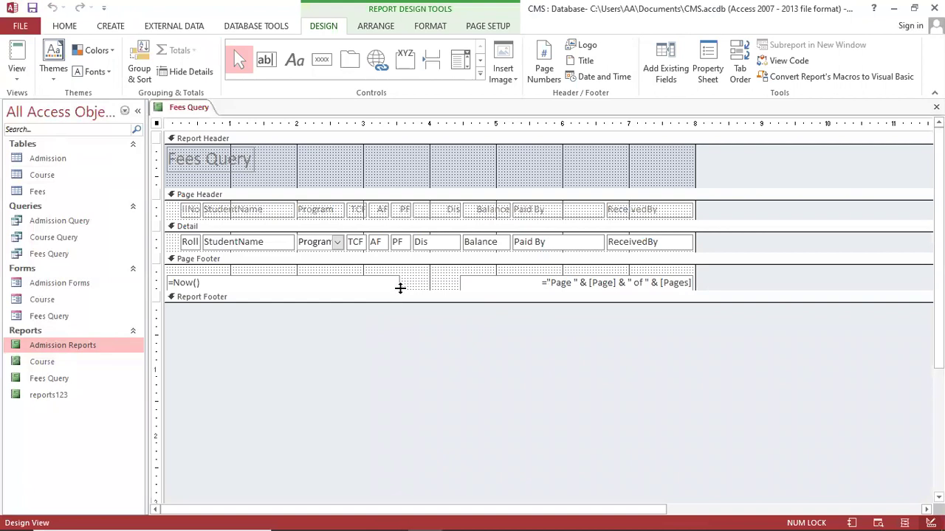
pyautogui.moveTo(400, 288); pyautogui.dragTo(403, 384)
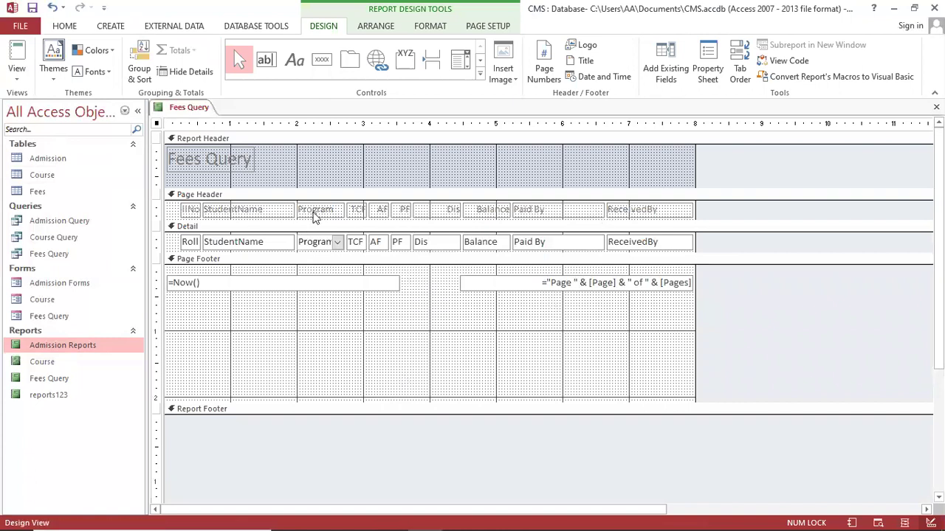
# Narrow the StudentName heading and its Detail field together to about 1 inch wide
pyautogui.click(266, 210)
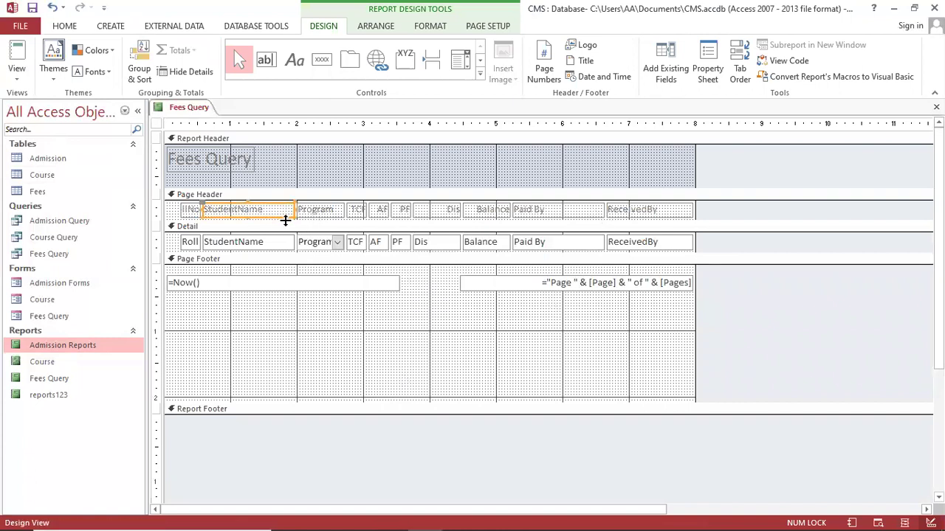
pyautogui.keyDown('shift'); pyautogui.click(284, 246); pyautogui.keyUp('shift')
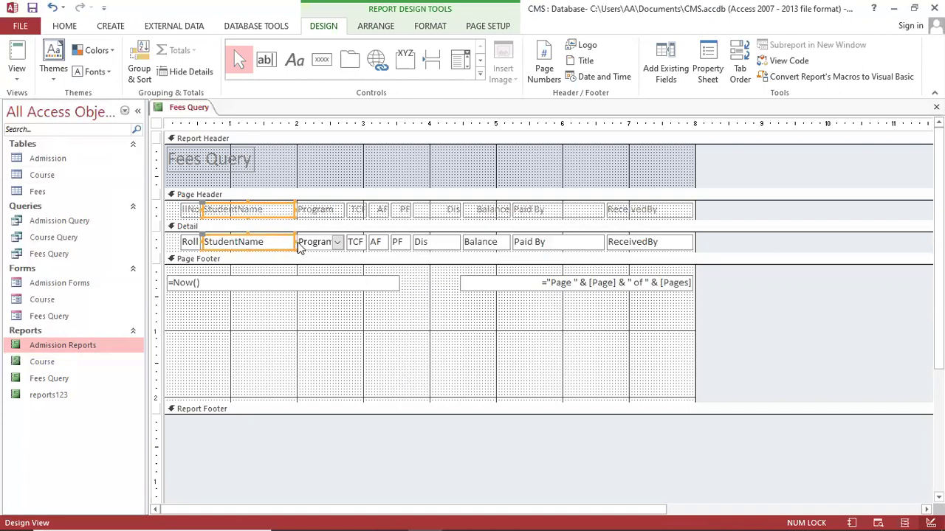
pyautogui.click(287, 242)
pyautogui.click(271, 241)
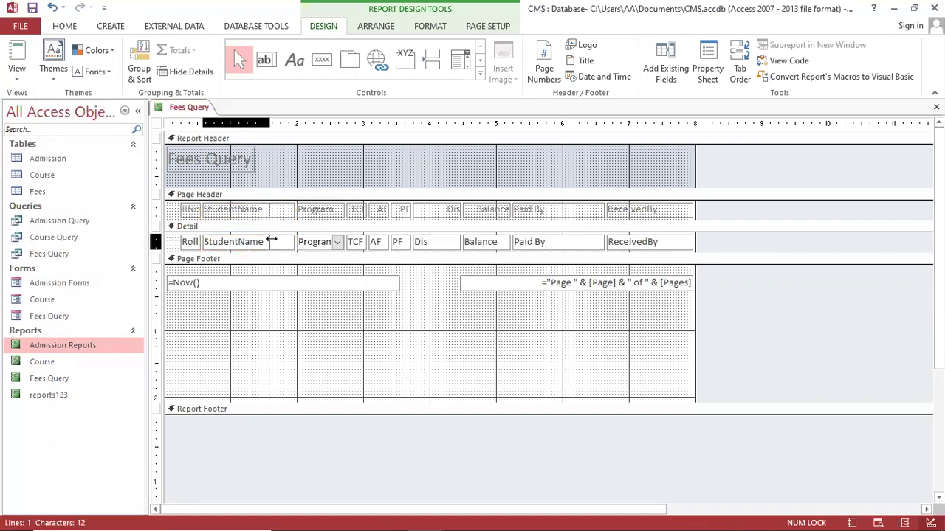
pyautogui.click(270, 242)
# Move the Program heading and field next to StudentName, and shift and widen the TCF pair beside Program to about 0.5 inch
pyautogui.click(315, 248)
pyautogui.click(323, 211)
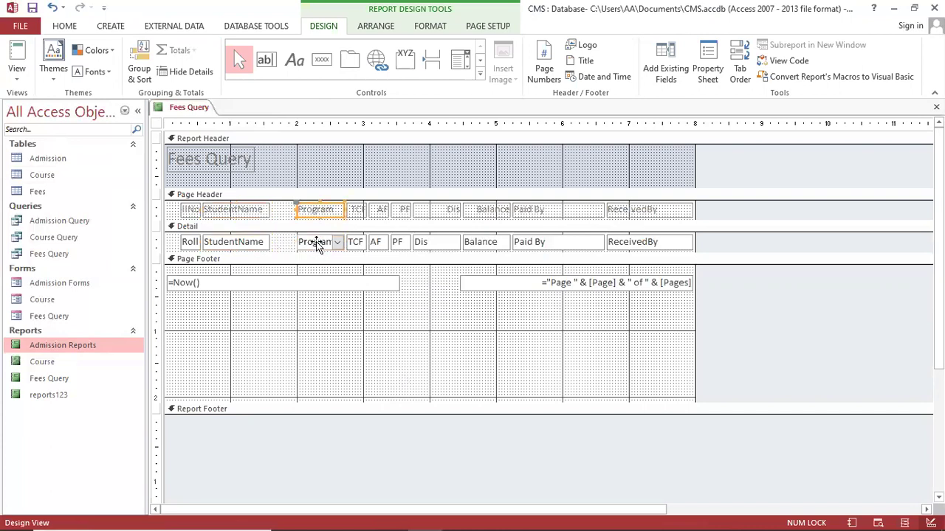
pyautogui.moveTo(316, 241); pyautogui.dragTo(292, 242)
pyautogui.click(356, 210)
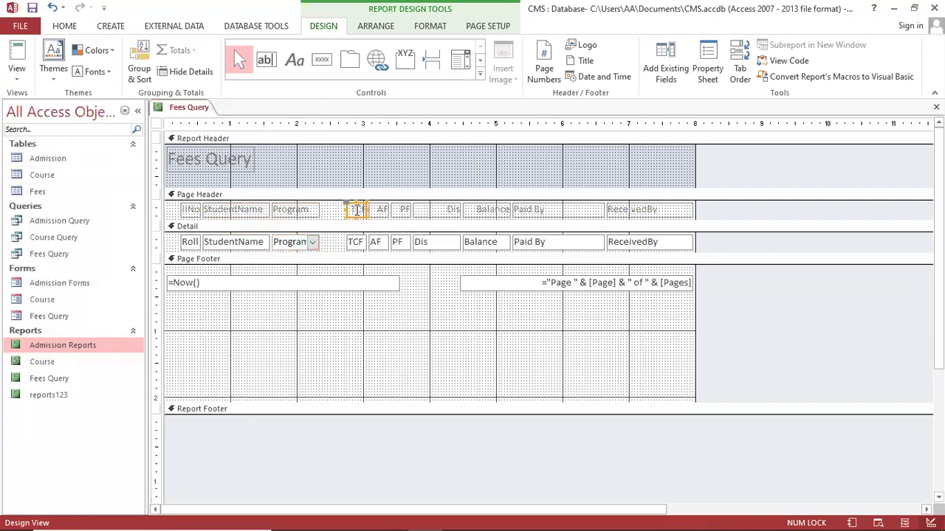
pyautogui.keyDown('shift'); pyautogui.click(350, 242); pyautogui.keyUp('shift')
pyautogui.moveTo(347, 242); pyautogui.dragTo(338, 241)
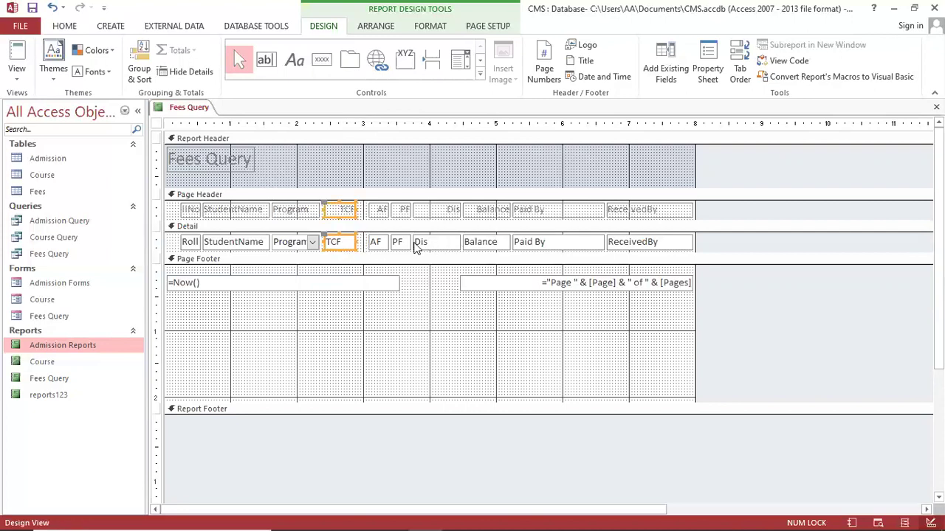
# Narrow the ReceivedBy heading and field to about 0.9 inch and Paid By to about 0.7 inch, placing Paid By beside ReceivedBy
pyautogui.click(659, 240)
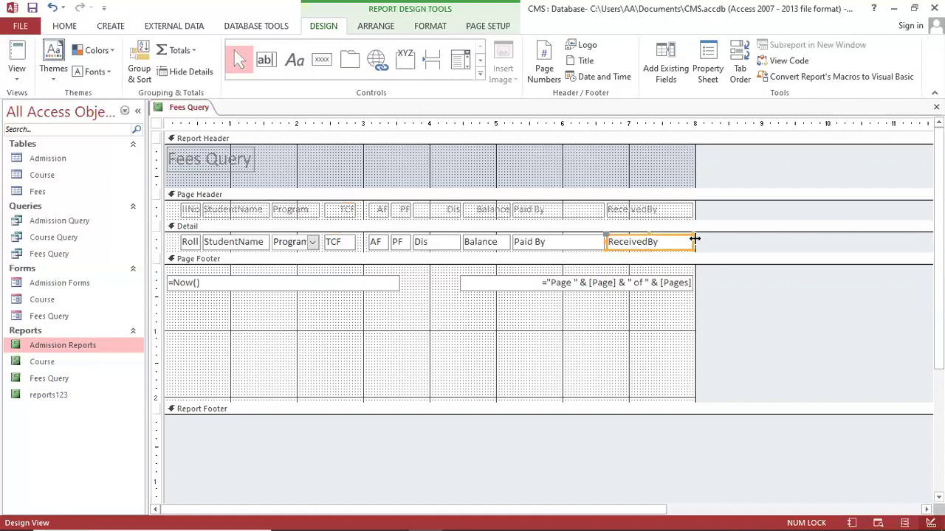
pyautogui.keyDown('shift'); pyautogui.click(679, 213); pyautogui.keyUp('shift')
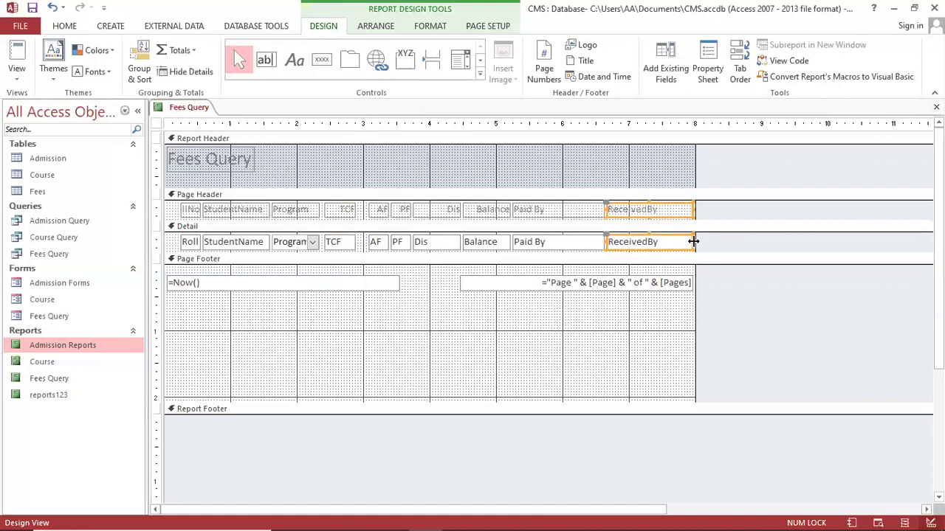
pyautogui.moveTo(690, 241)
pyautogui.mouseDown()
pyautogui.moveTo(664, 242)
pyautogui.moveTo(681, 245)
pyautogui.mouseUp()
pyautogui.click(599, 243)
pyautogui.keyDown('shift'); pyautogui.click(600, 209); pyautogui.keyUp('shift')
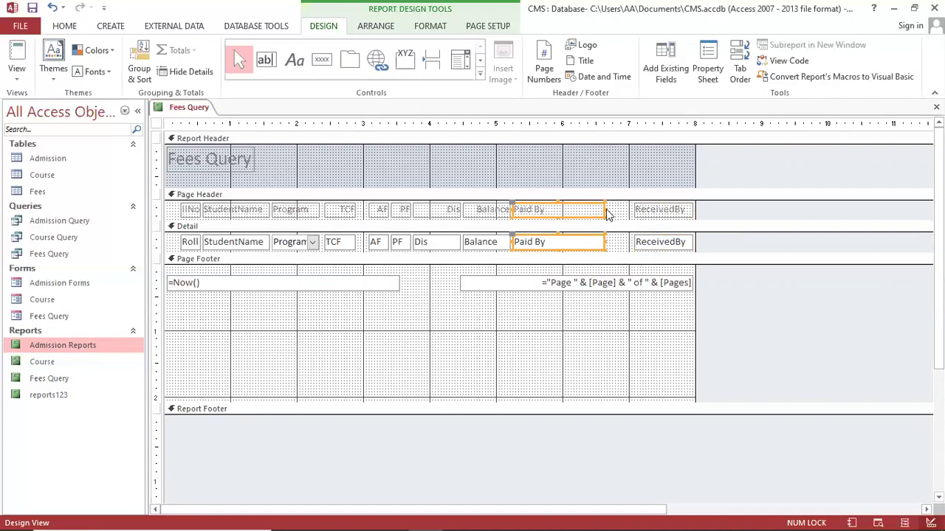
pyautogui.moveTo(604, 211); pyautogui.dragTo(558, 209)
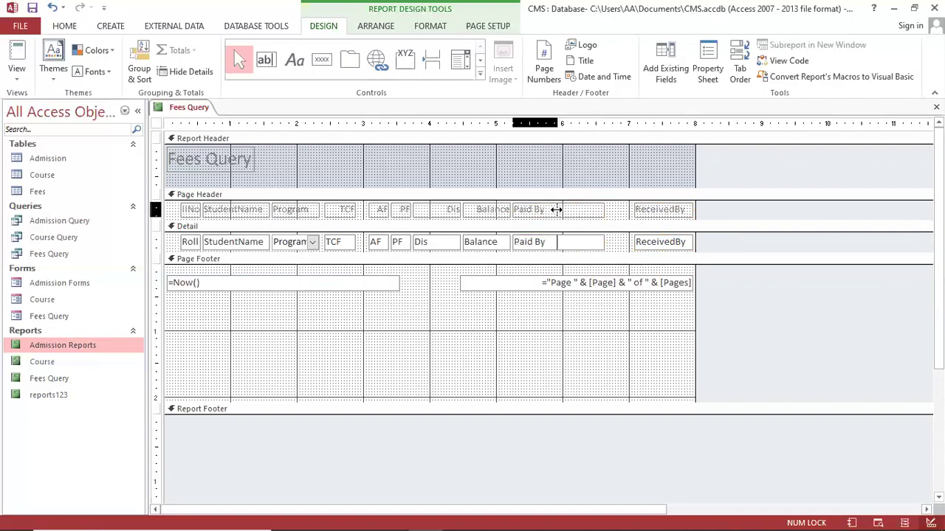
pyautogui.moveTo(562, 242); pyautogui.dragTo(626, 244)
# Move the Balance heading and field beside Paid By, and place the Dis pair beside Balance, widened to about 0.8 inch
pyautogui.click(496, 209)
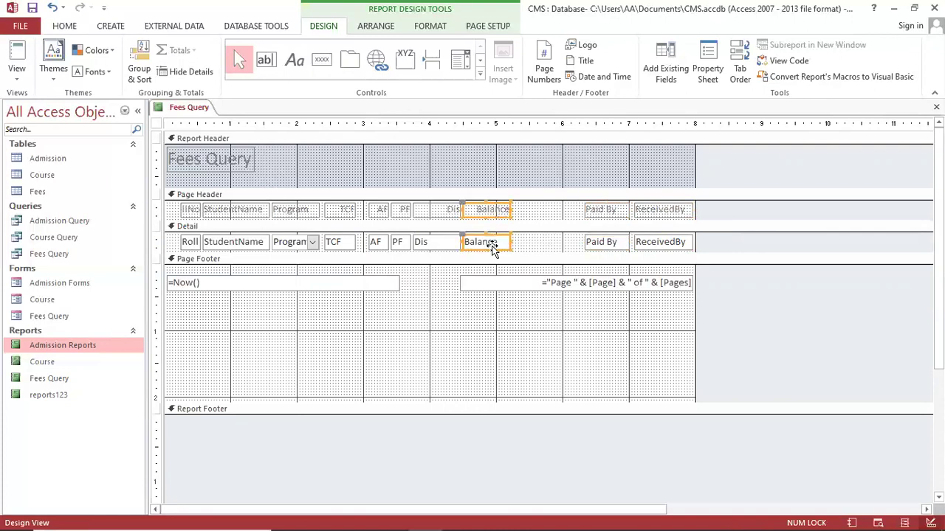
pyautogui.moveTo(481, 245); pyautogui.dragTo(555, 246)
pyautogui.click(452, 211)
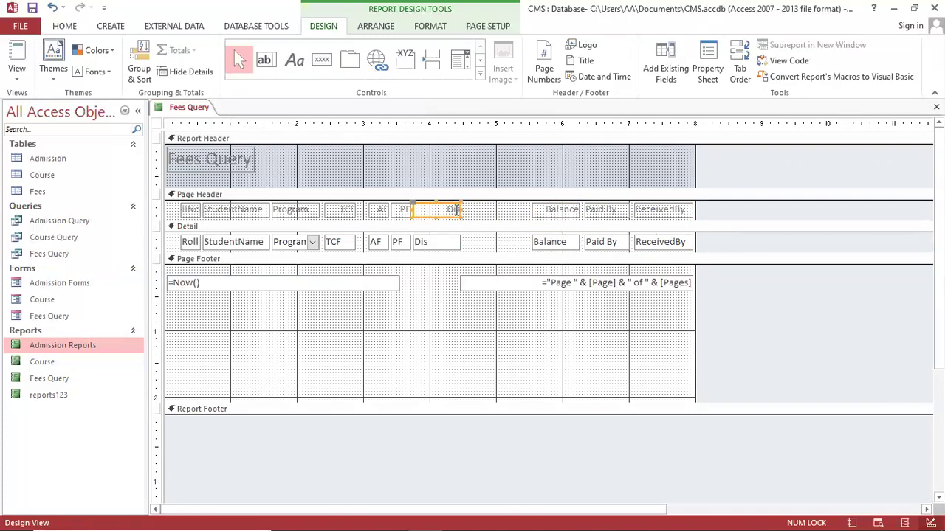
pyautogui.keyDown('shift'); pyautogui.click(441, 242); pyautogui.keyUp('shift')
pyautogui.moveTo(444, 217); pyautogui.dragTo(510, 215)
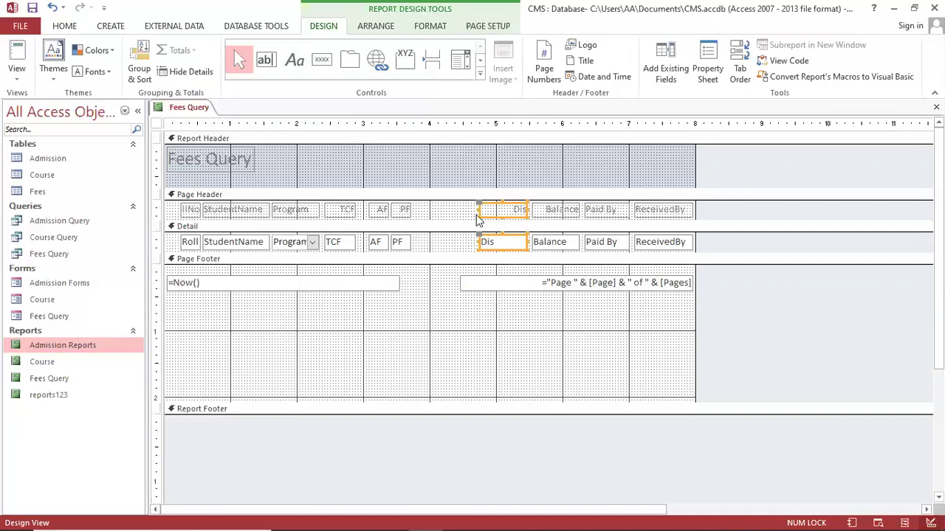
pyautogui.moveTo(479, 210); pyautogui.dragTo(473, 210)
# Widen the PF heading and Detail field together to about 0.5 inch and place them beside Dis
pyautogui.click(410, 210)
pyautogui.keyDown('shift'); pyautogui.click(407, 243); pyautogui.keyUp('shift')
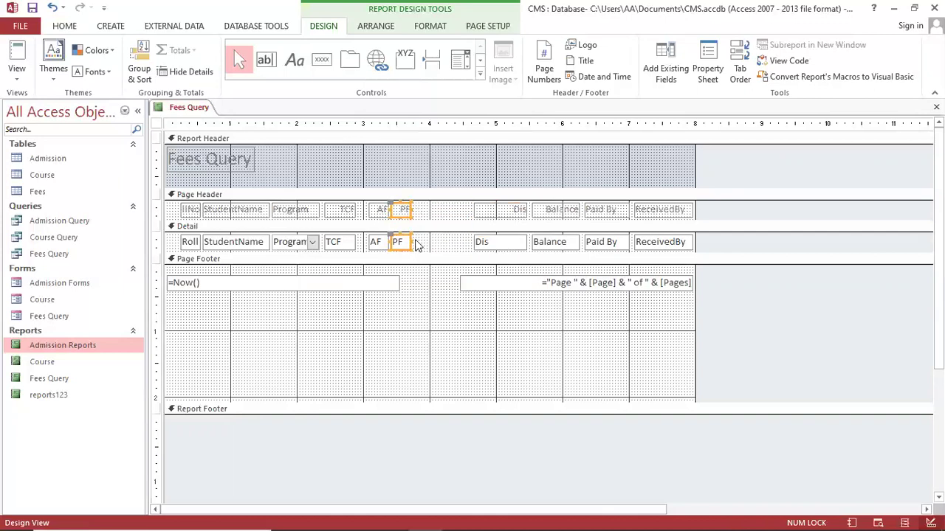
pyautogui.moveTo(410, 242)
pyautogui.mouseDown()
pyautogui.moveTo(424, 241)
pyautogui.moveTo(400, 249)
pyautogui.mouseUp()
pyautogui.click(436, 246)
# Widen the AF heading and field to about 0.7 inch, and extend the PF pair toward AF to about 0.7 inch
pyautogui.click(375, 243)
pyautogui.keyDown('shift'); pyautogui.click(384, 210); pyautogui.keyUp('shift')
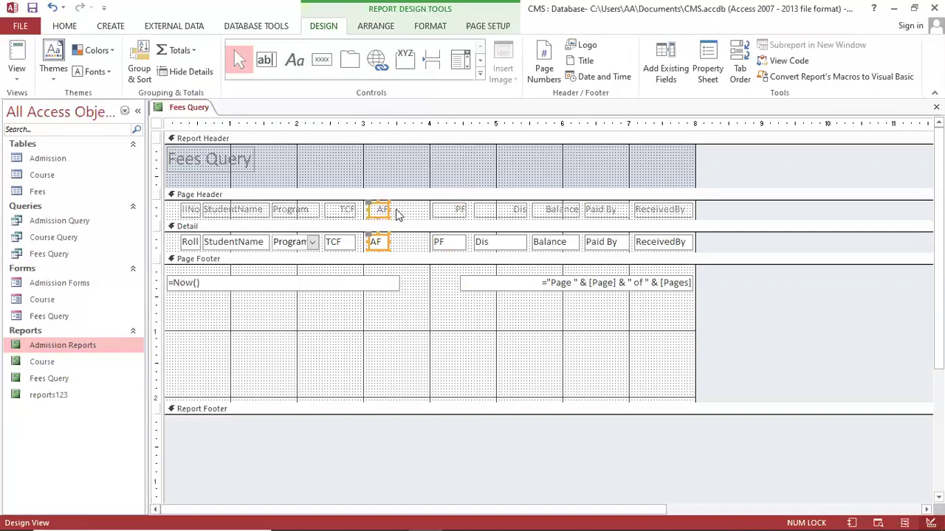
pyautogui.moveTo(390, 210); pyautogui.dragTo(413, 211)
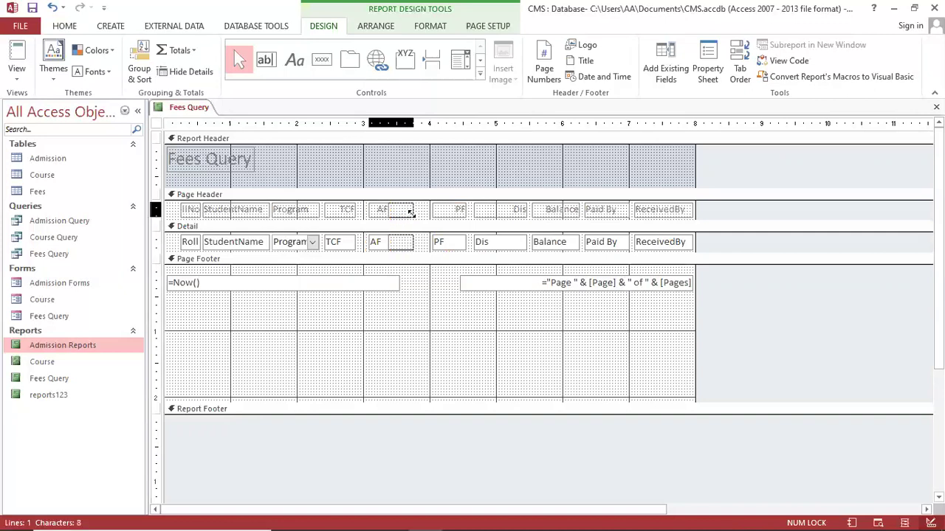
pyautogui.click(453, 243)
pyautogui.keyDown('shift'); pyautogui.click(446, 211); pyautogui.keyUp('shift')
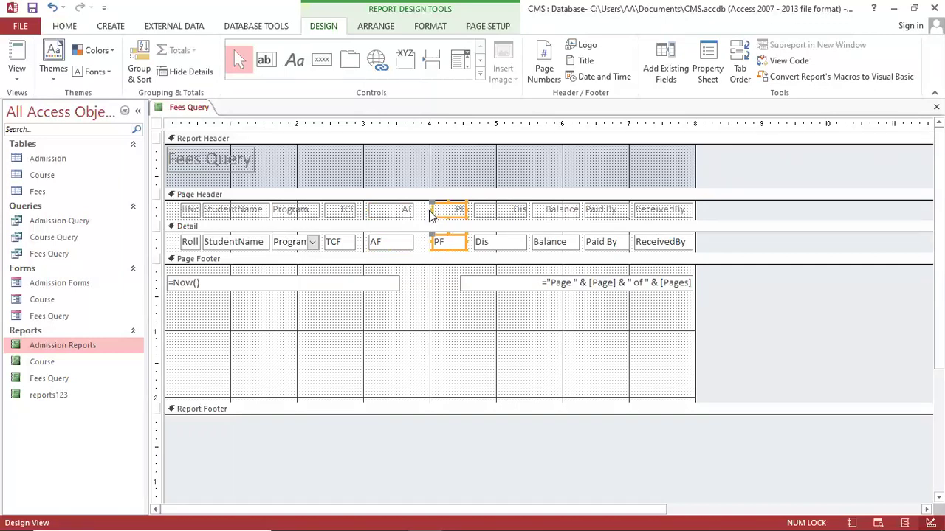
pyautogui.moveTo(428, 242); pyautogui.dragTo(419, 242)
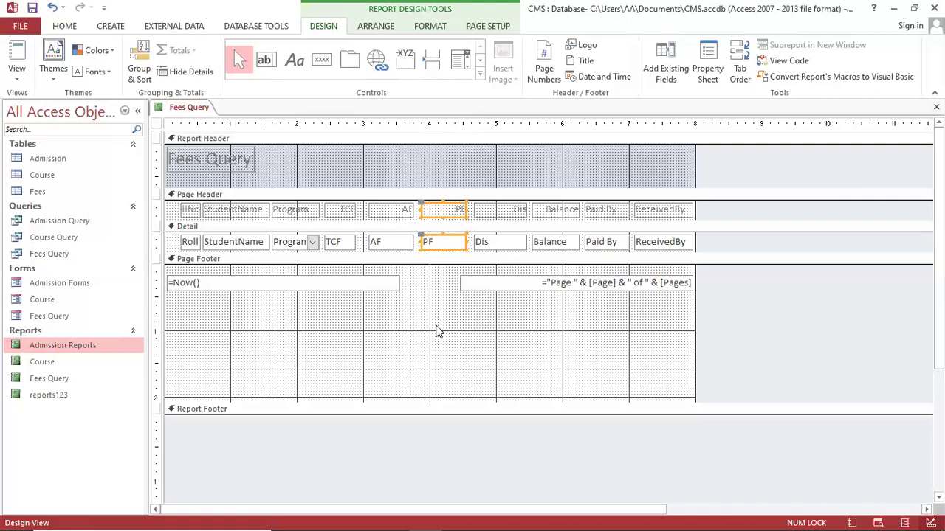
pyautogui.click(434, 329)
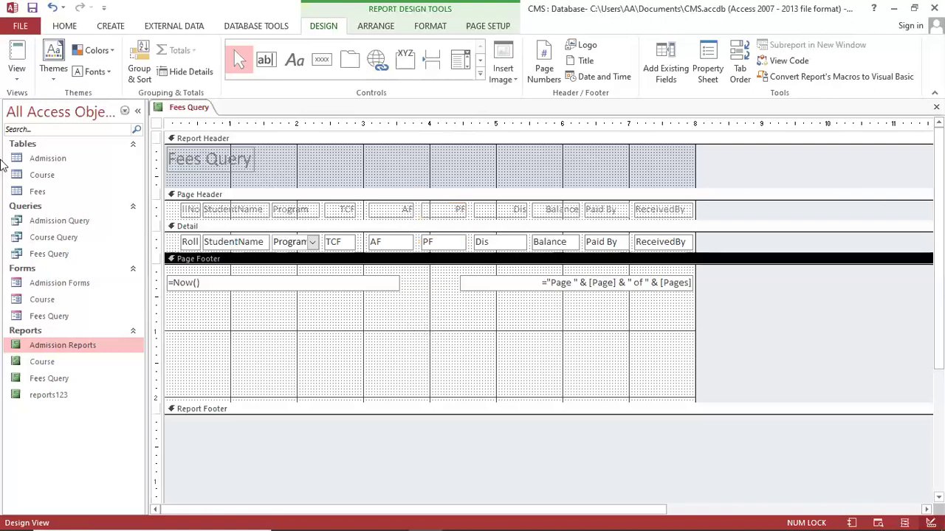
# Check the Fees Query report's column widths in Report View, and return to Design View
pyautogui.click(16, 74)
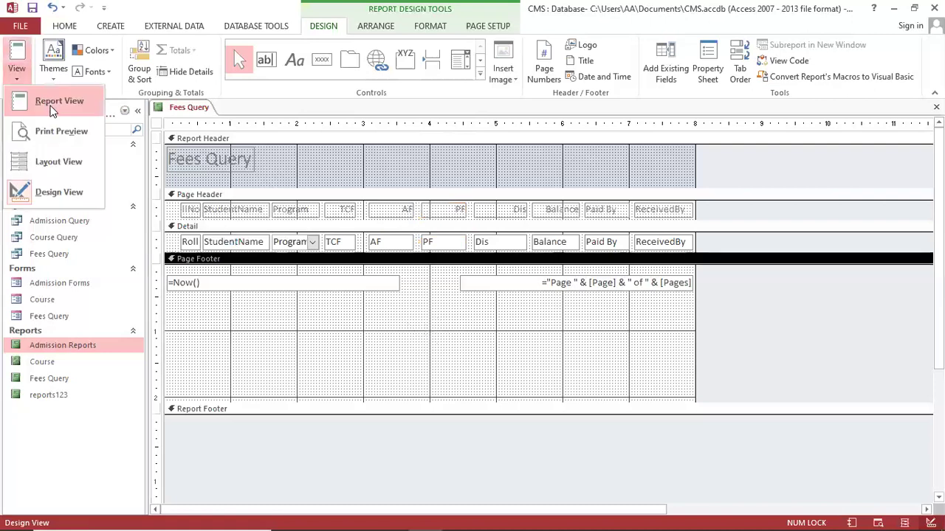
pyautogui.click(49, 103)
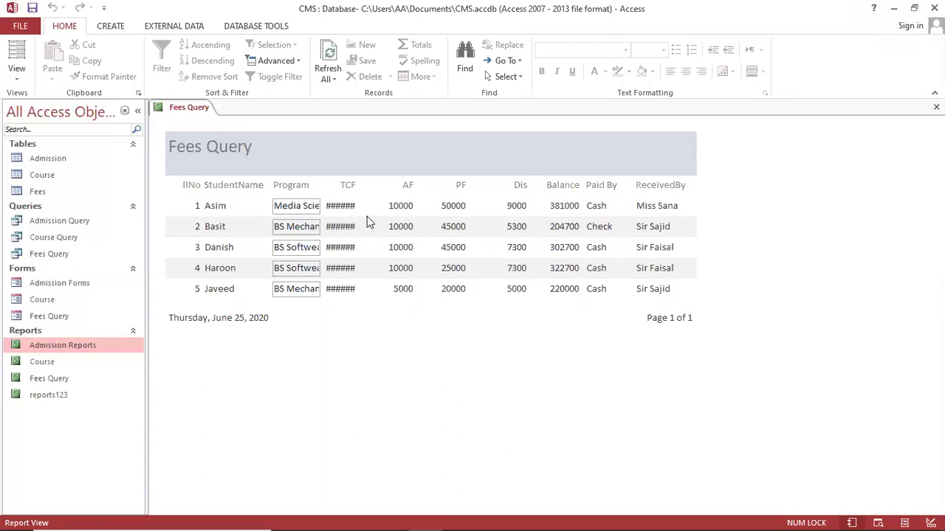
pyautogui.rightClick(408, 343)
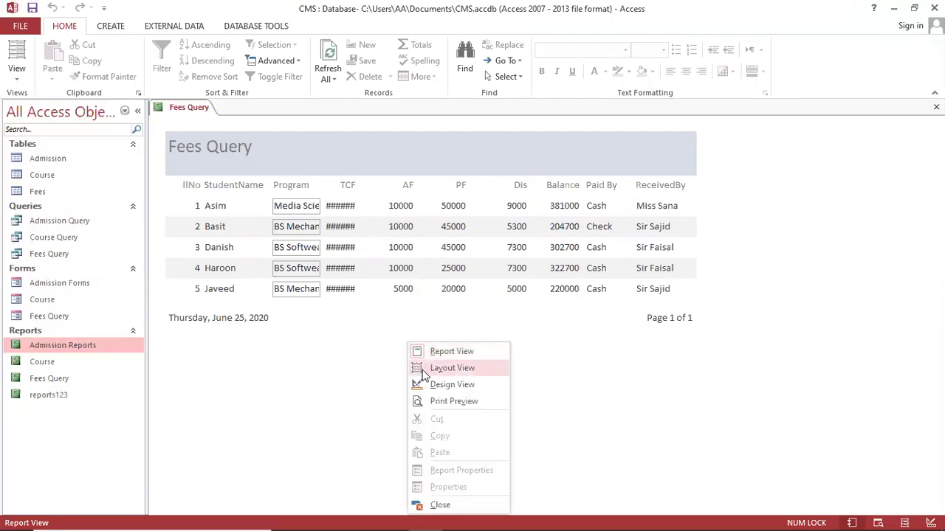
pyautogui.click(443, 385)
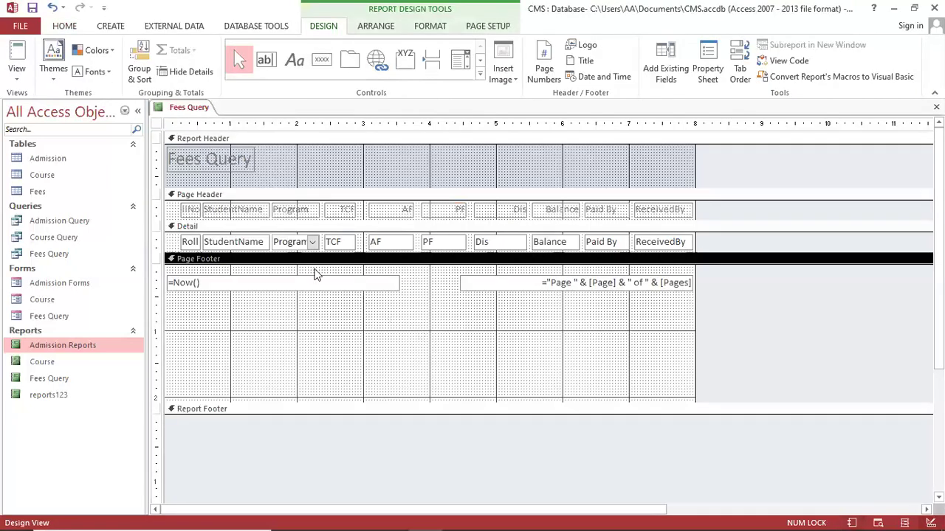
# Shift the AF heading and field slightly toward PF, and widen the TCF heading and field to about 0.6 inch
pyautogui.click(339, 212)
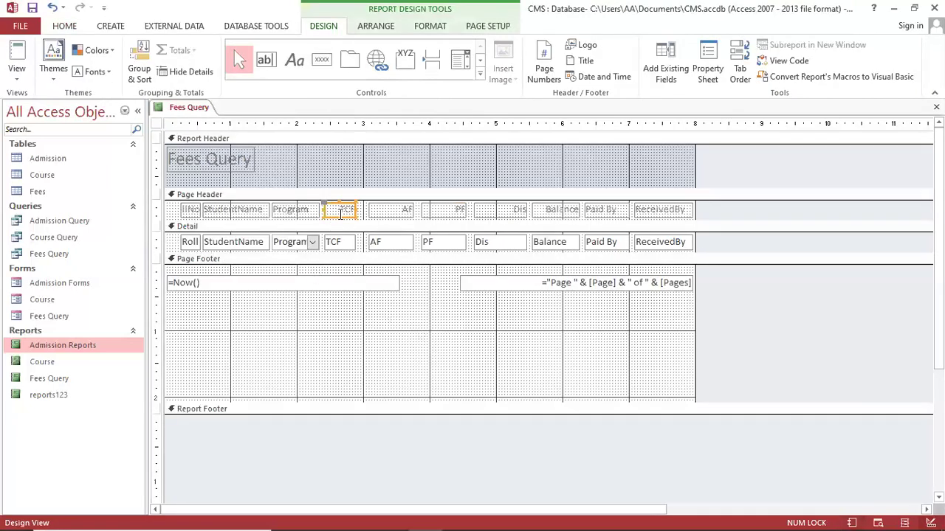
pyautogui.keyDown('shift'); pyautogui.click(340, 244); pyautogui.keyUp('shift')
pyautogui.click(391, 244)
pyautogui.keyDown('shift'); pyautogui.click(402, 213); pyautogui.keyUp('shift')
pyautogui.moveTo(396, 244); pyautogui.dragTo(389, 248)
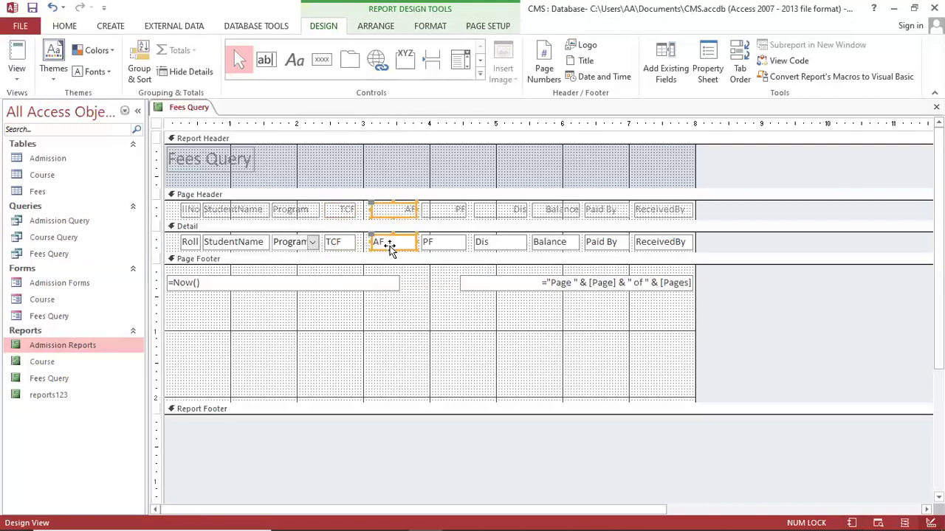
pyautogui.click(352, 245)
pyautogui.keyDown('shift'); pyautogui.click(347, 212); pyautogui.keyUp('shift')
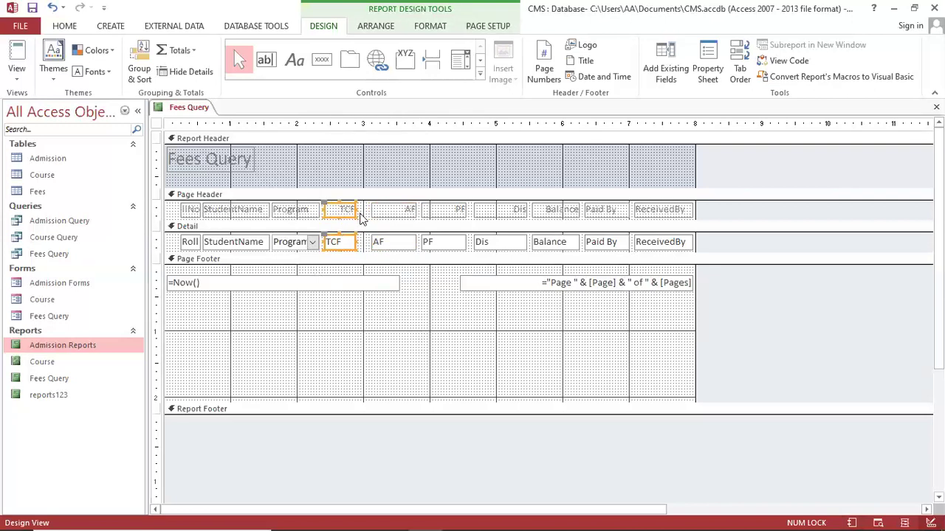
pyautogui.moveTo(359, 210); pyautogui.dragTo(365, 209)
pyautogui.click(377, 319)
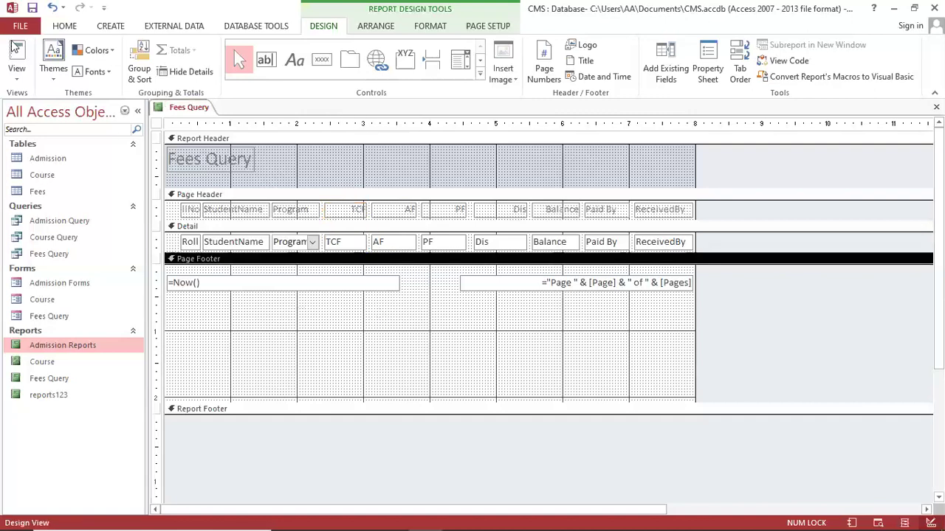
# Review the Fees Query report in Report View and Print Preview, examining the data rows, the page footer and the whole page
pyautogui.click(18, 80)
pyautogui.click(52, 99)
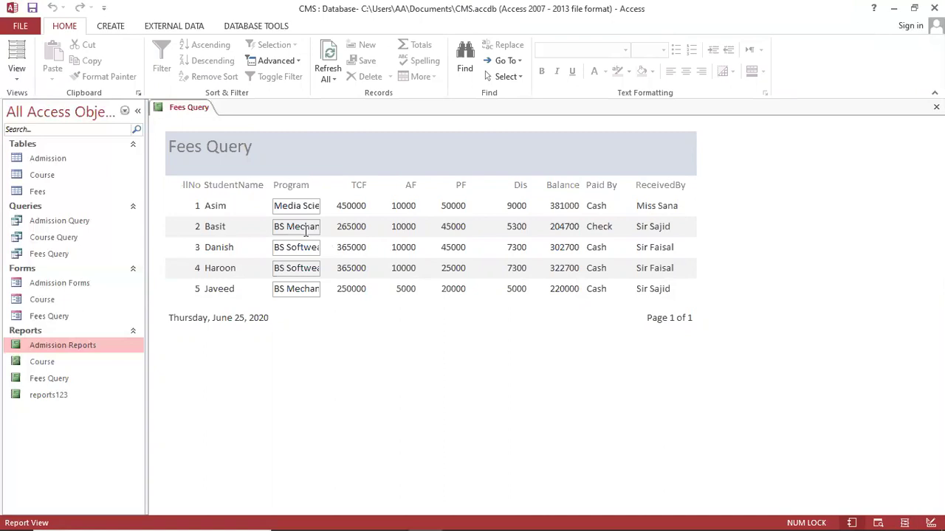
pyautogui.click(11, 79)
pyautogui.click(33, 127)
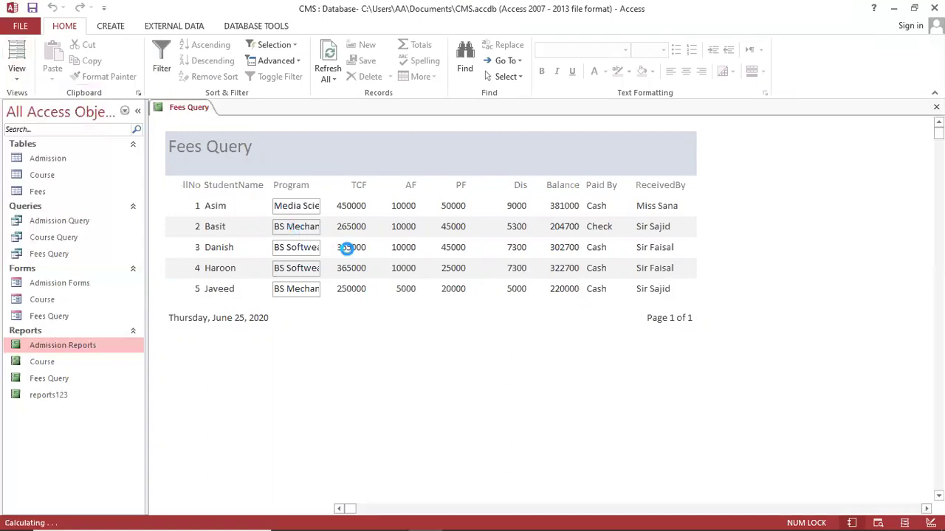
pyautogui.click(576, 209)
pyautogui.click(575, 207)
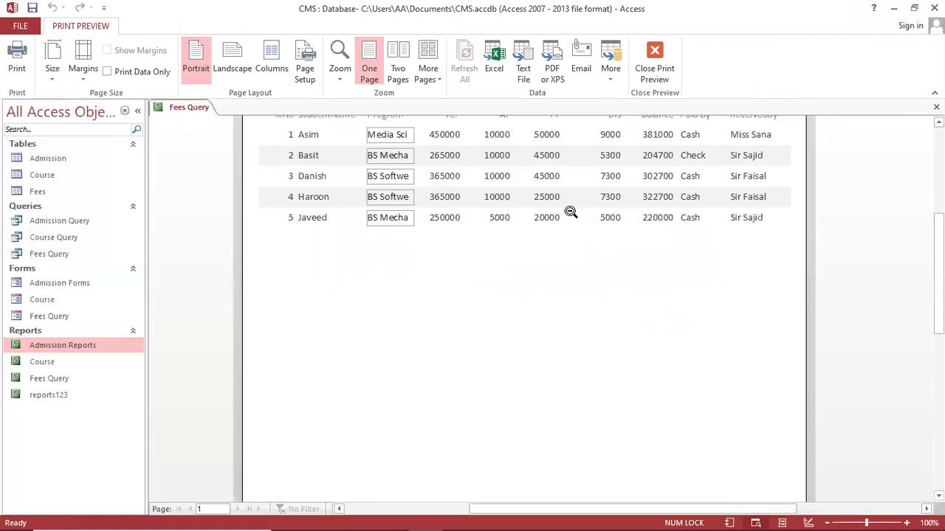
pyautogui.click(542, 239)
pyautogui.click(471, 449)
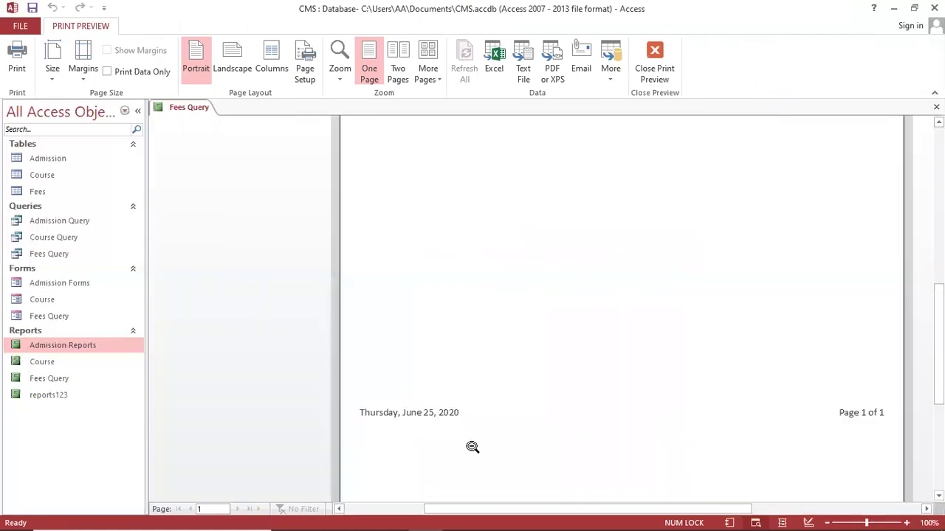
pyautogui.click(508, 261)
pyautogui.click(508, 261)
pyautogui.click(514, 228)
pyautogui.click(521, 185)
pyautogui.click(525, 187)
pyautogui.click(525, 186)
pyautogui.click(527, 186)
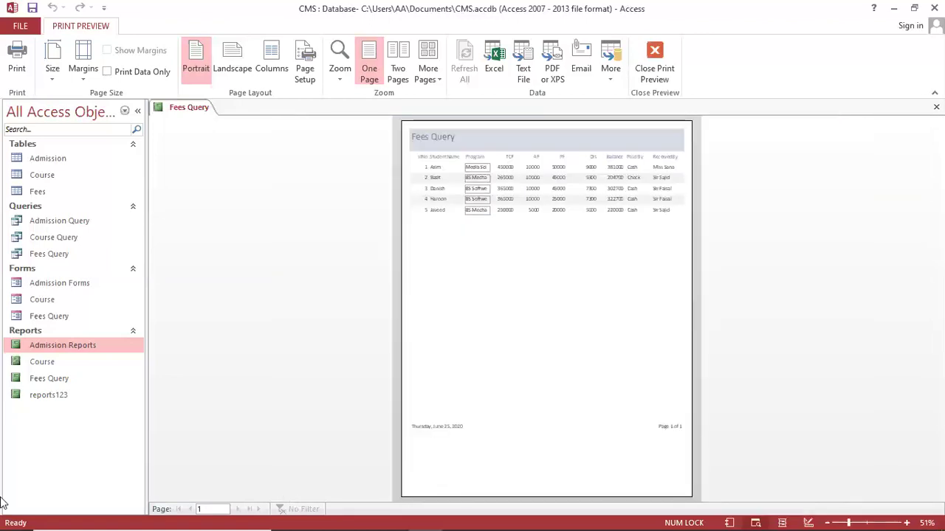
# Close the print preview and the Fees Query report
pyautogui.click(654, 68)
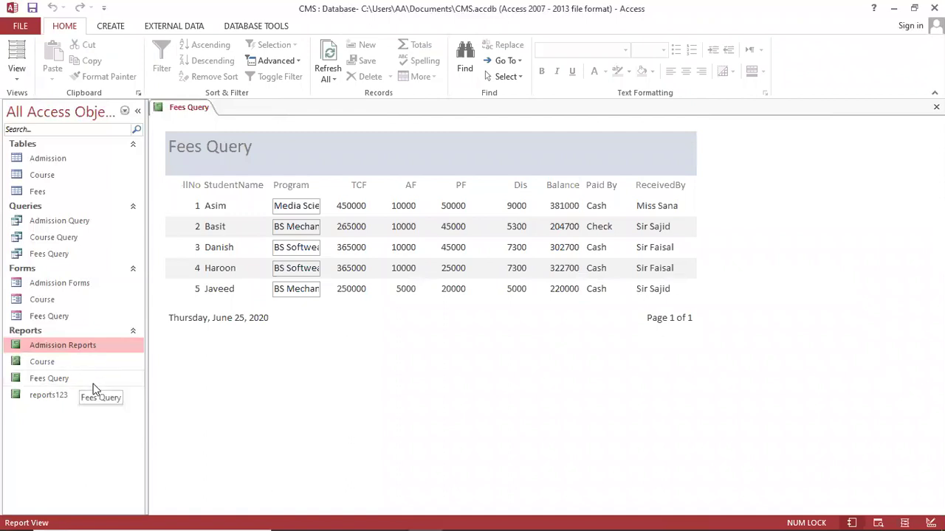
pyautogui.click(48, 396)
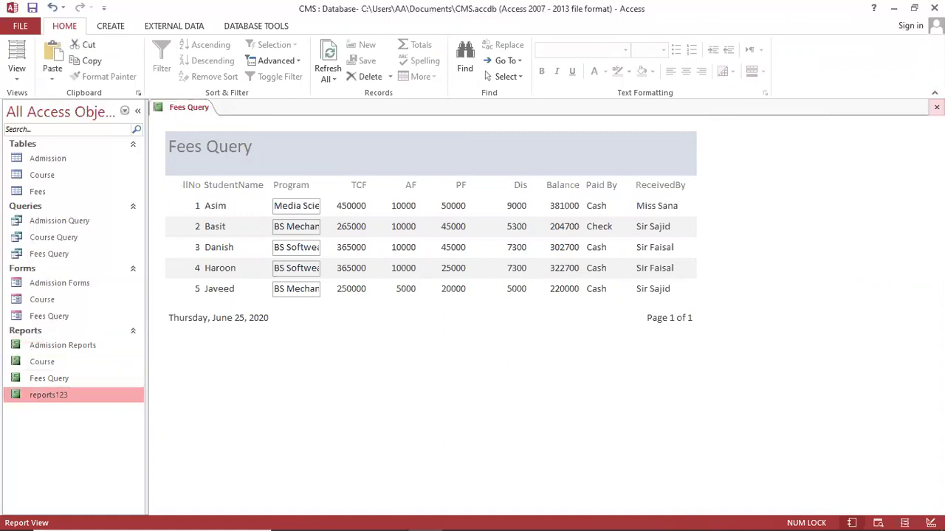
pyautogui.click(936, 107)
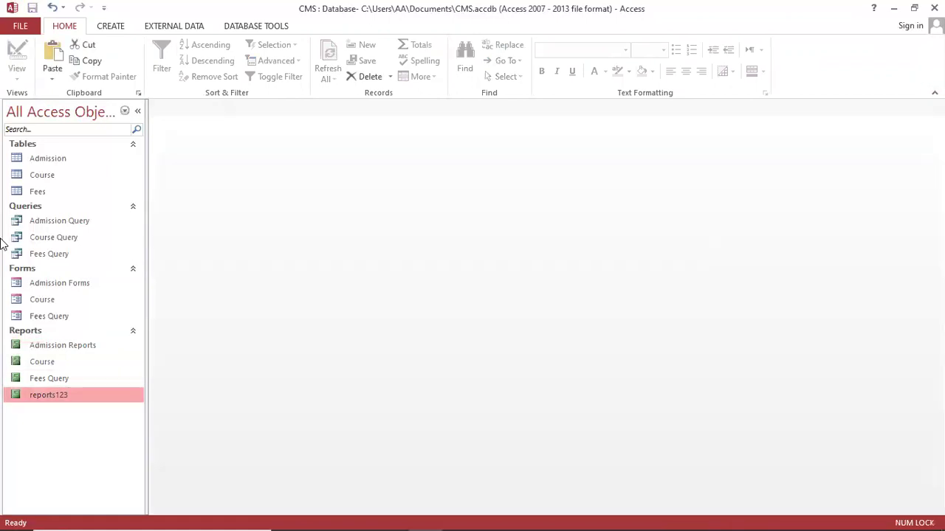
pyautogui.click(89, 164)
pyautogui.press('Down')
pyautogui.click(81, 221)
pyautogui.click(83, 238)
pyautogui.click(70, 283)
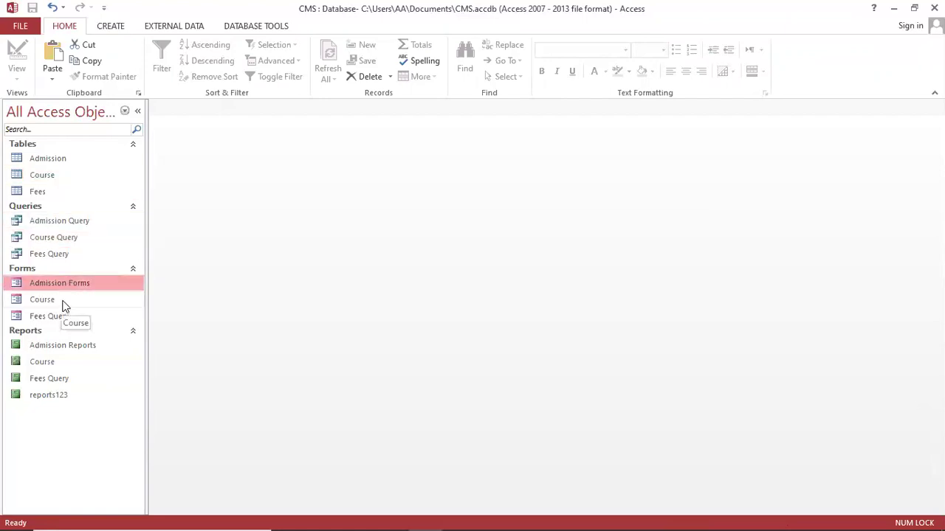
pyautogui.click(64, 301)
pyautogui.click(56, 346)
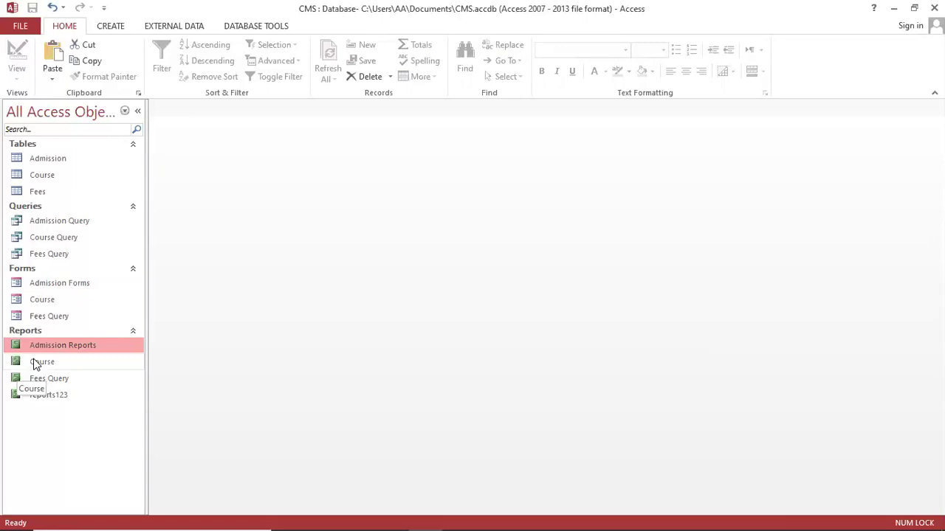
# Open the Fees Query query in Design View to examine its fields and calculated columns
pyautogui.click(59, 258)
pyautogui.rightClick(60, 259)
pyautogui.click(91, 266)
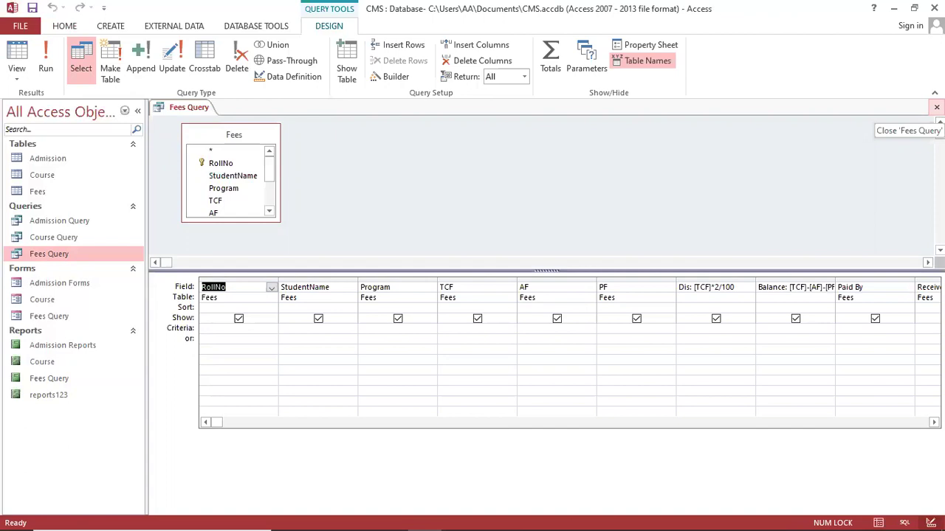
# Close the Fees Query design and create a blank form in Design View, widened to about 8.4 inches
pyautogui.click(936, 107)
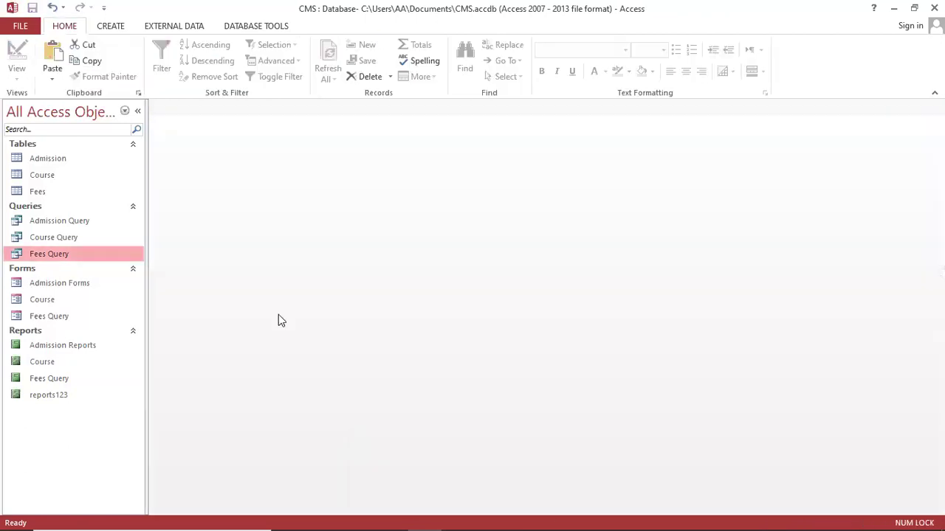
pyautogui.click(113, 28)
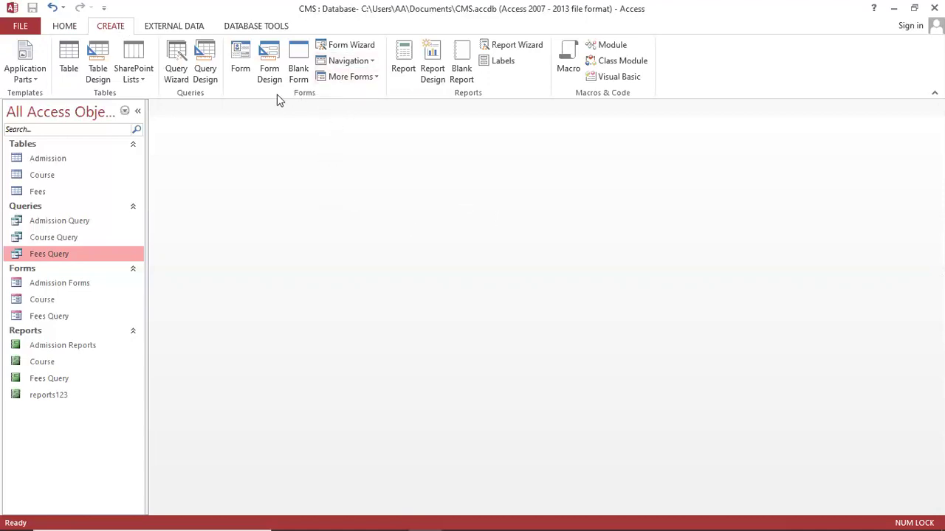
pyautogui.click(269, 70)
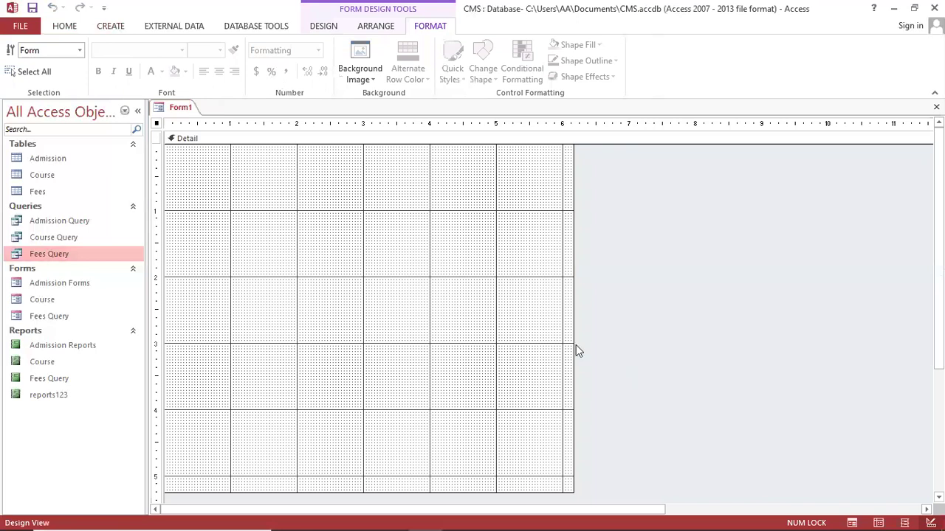
pyautogui.moveTo(574, 341); pyautogui.dragTo(721, 340)
pyautogui.click(367, 255)
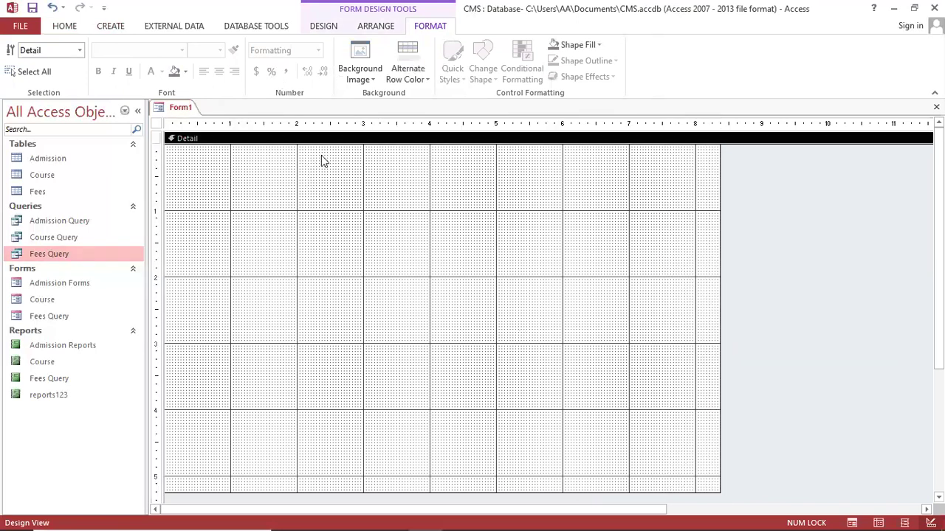
# Add a label about 4.2 inches wide near the top of the Detail section with the text "Calculator"
pyautogui.scroll(2, 216, 31)
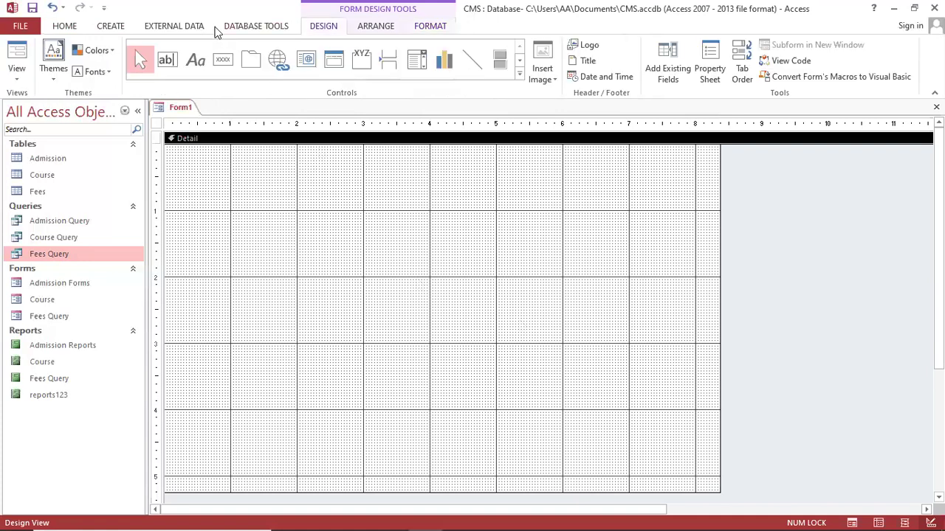
pyautogui.click(196, 60)
pyautogui.moveTo(292, 164); pyautogui.dragTo(571, 210)
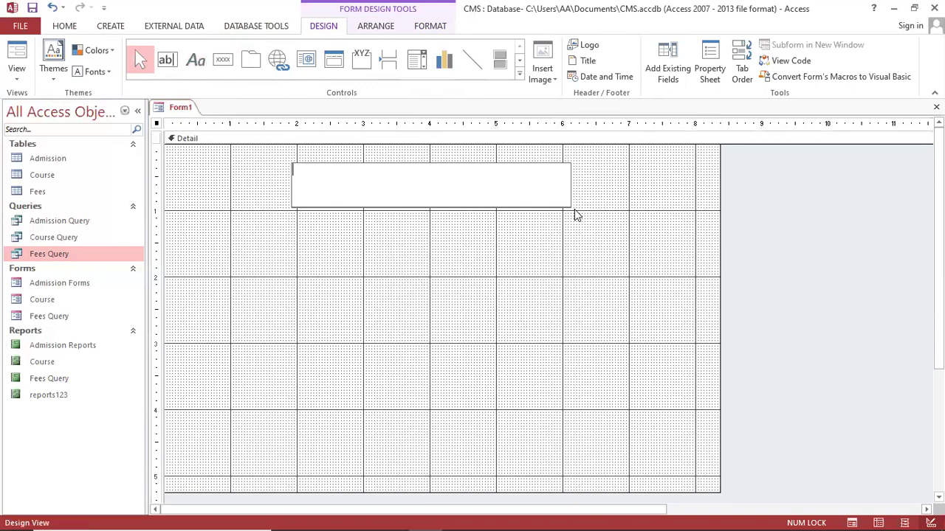
pyautogui.write('Calculator')
pyautogui.click(468, 207)
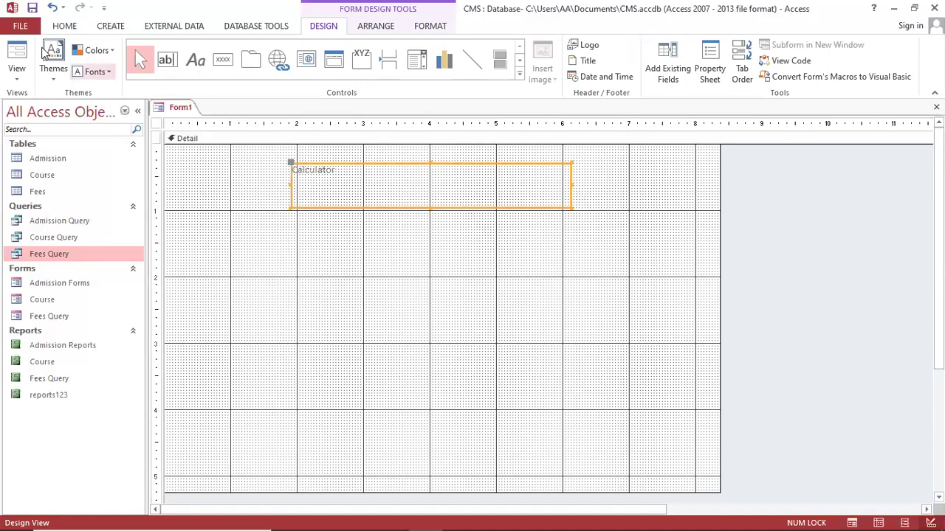
# Format the Calculator label as centered, bold text at size 36
pyautogui.click(64, 26)
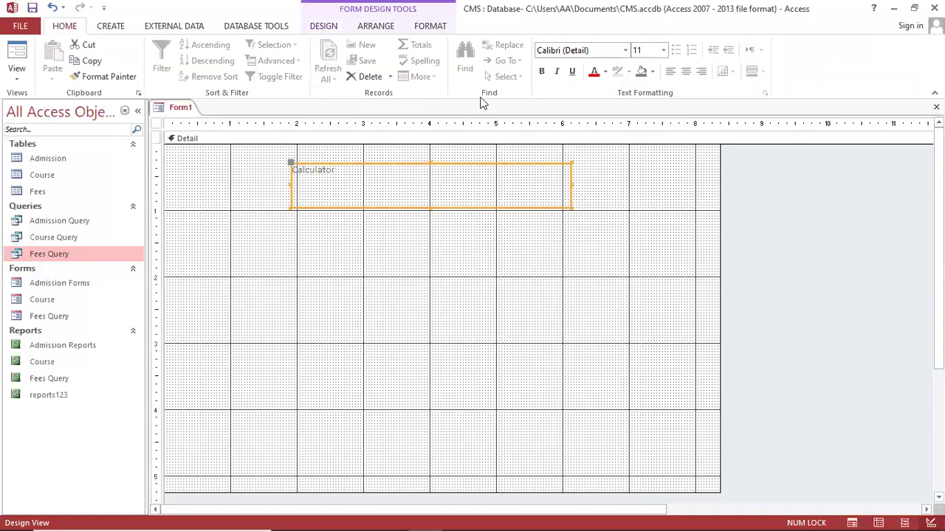
pyautogui.click(686, 71)
pyautogui.click(542, 71)
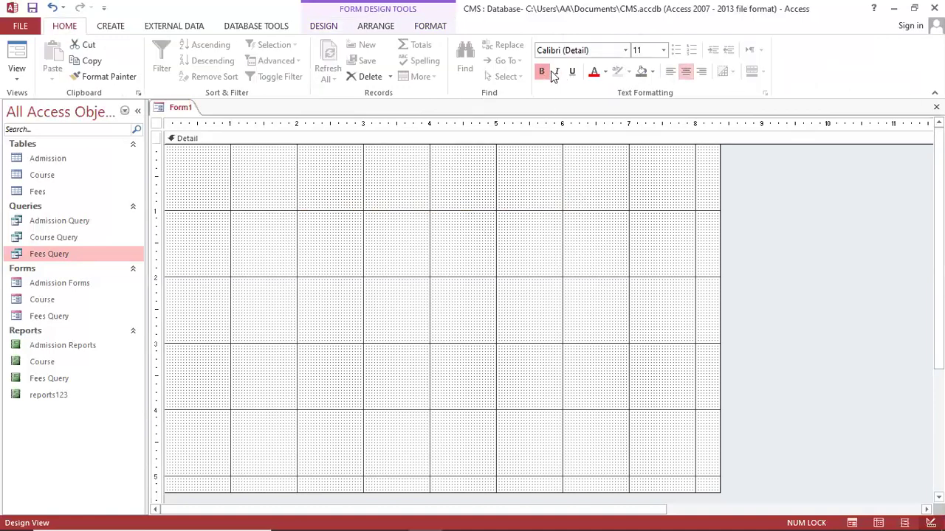
pyautogui.click(664, 52)
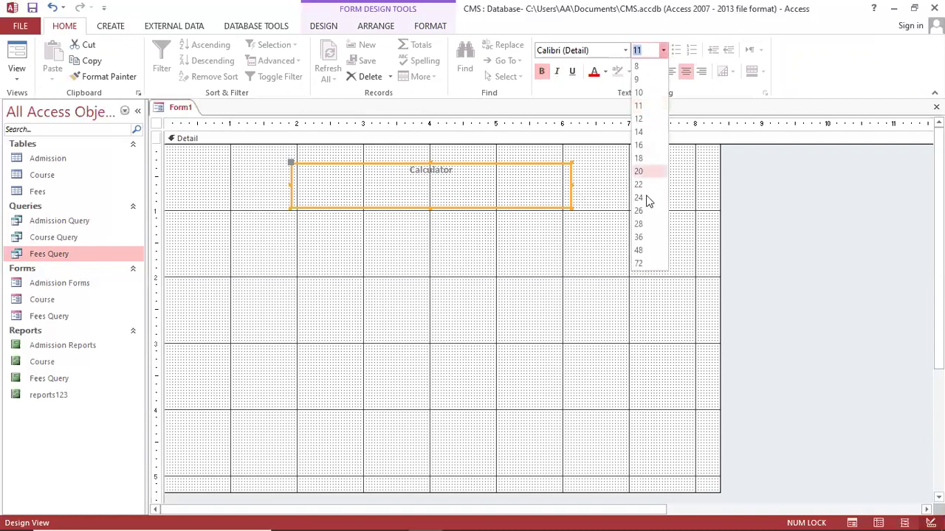
pyautogui.click(645, 242)
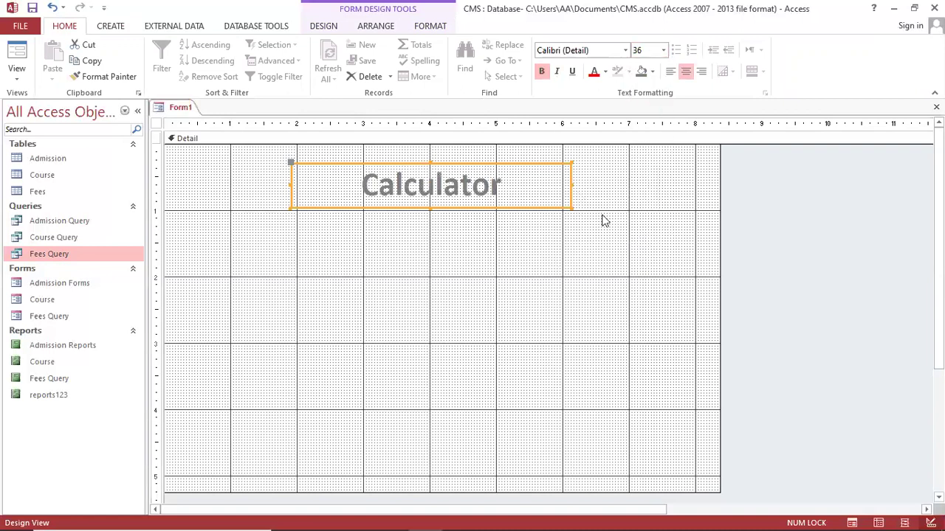
# Color the Calculator label's text red and move the label about 0.2 inch to the right
pyautogui.click(594, 72)
pyautogui.click(574, 72)
pyautogui.click(576, 71)
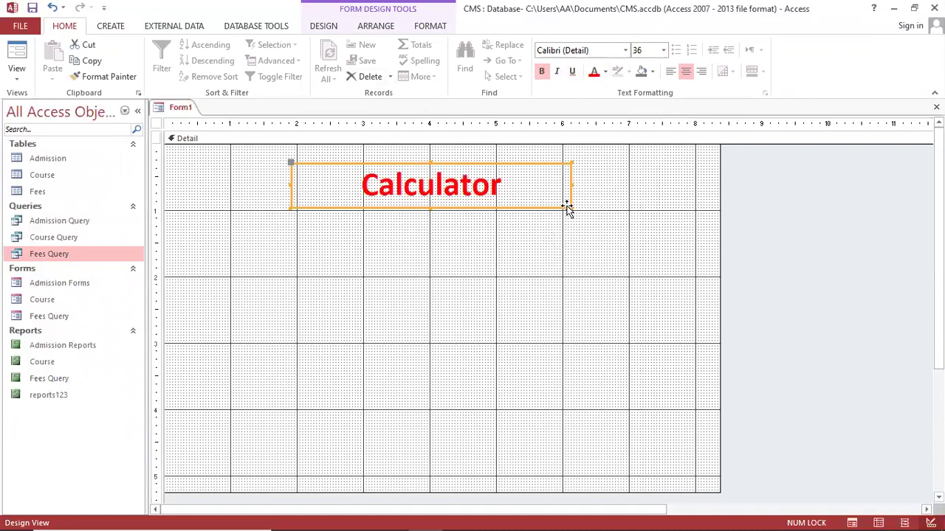
pyautogui.moveTo(566, 208); pyautogui.dragTo(581, 208)
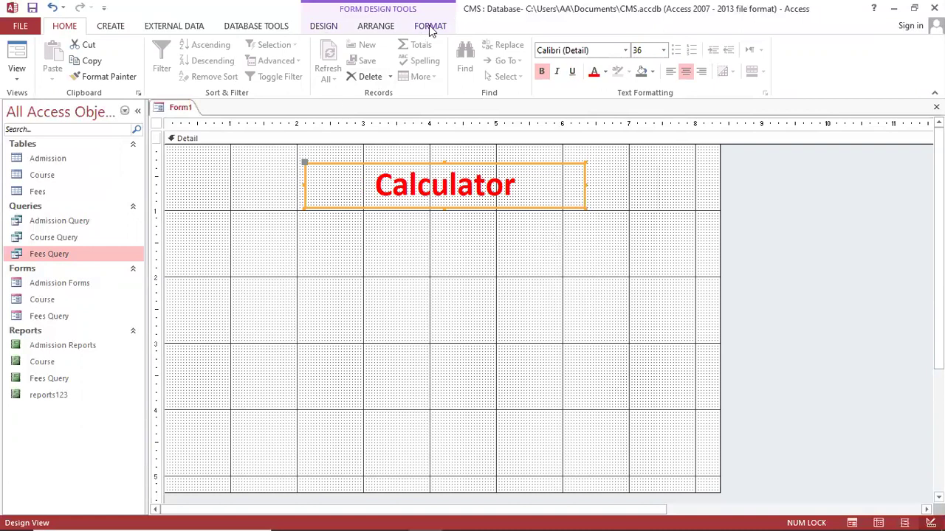
# Draw a horizontal line about 5 inches long along the lower edge of the Calculator label
pyautogui.click(431, 27)
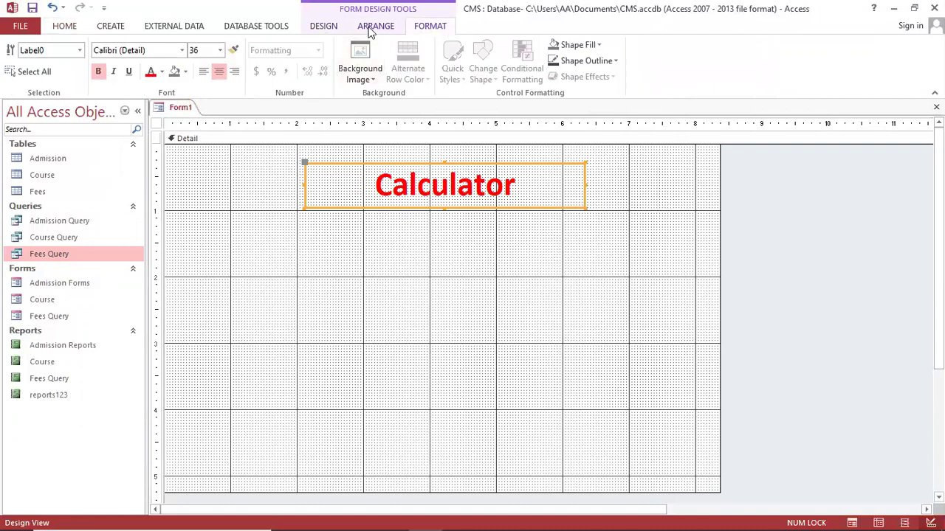
pyautogui.click(128, 29)
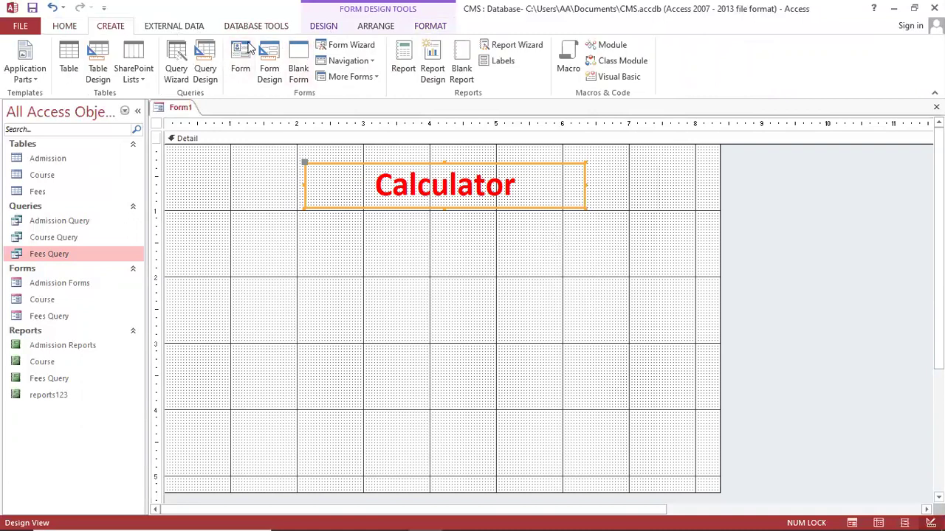
pyautogui.click(324, 25)
pyautogui.click(472, 59)
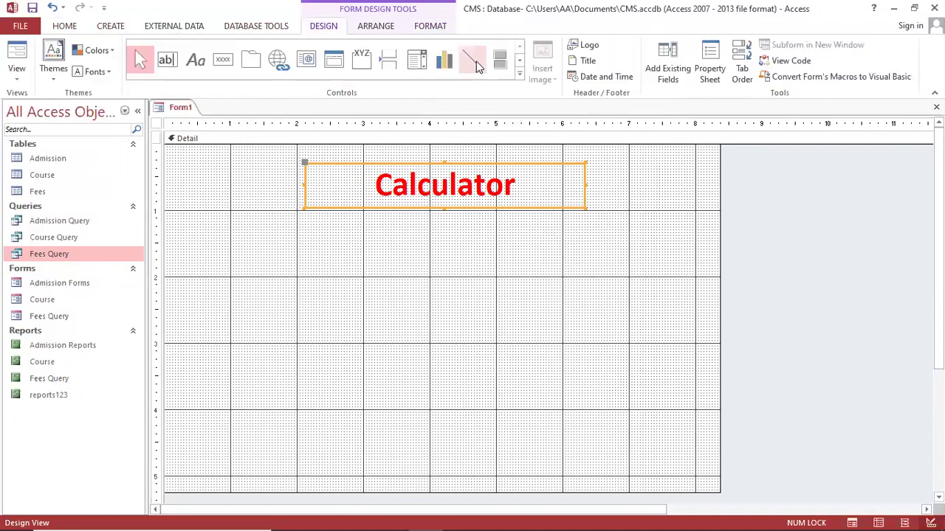
pyautogui.moveTo(278, 210); pyautogui.dragTo(611, 210)
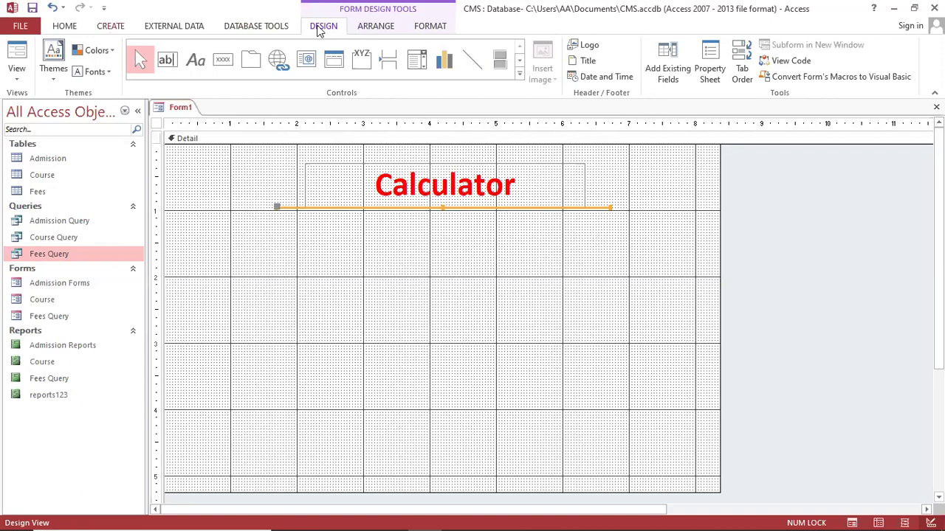
# Set the line's outline color to the standard blue and its thickness to the third-thinnest option
pyautogui.click(65, 29)
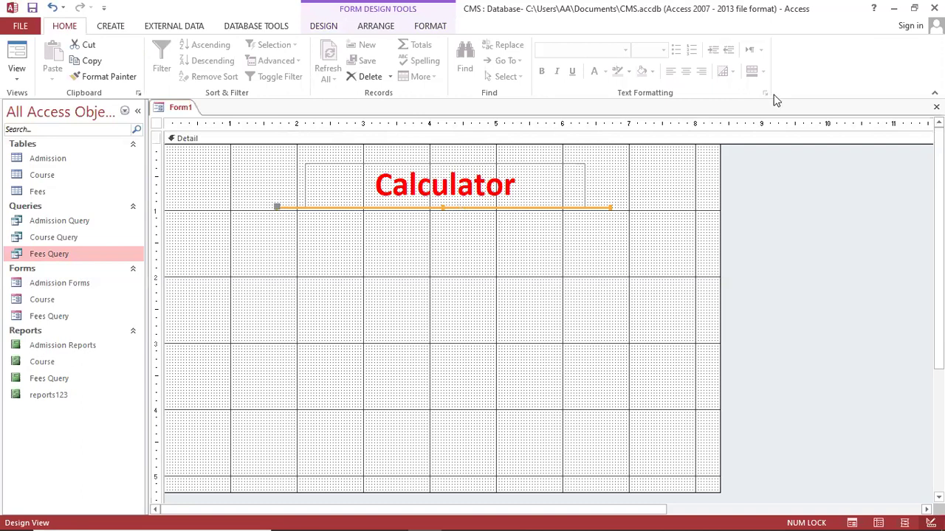
pyautogui.click(313, 28)
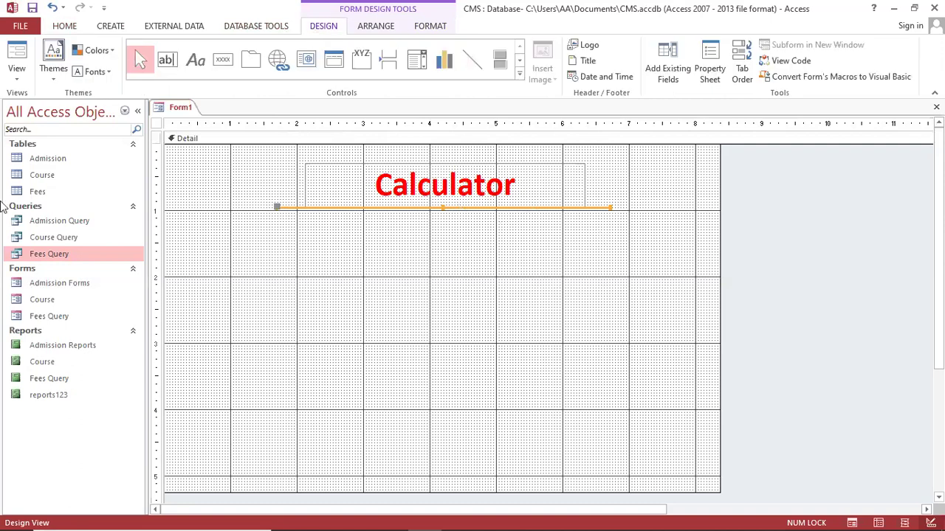
pyautogui.click(167, 28)
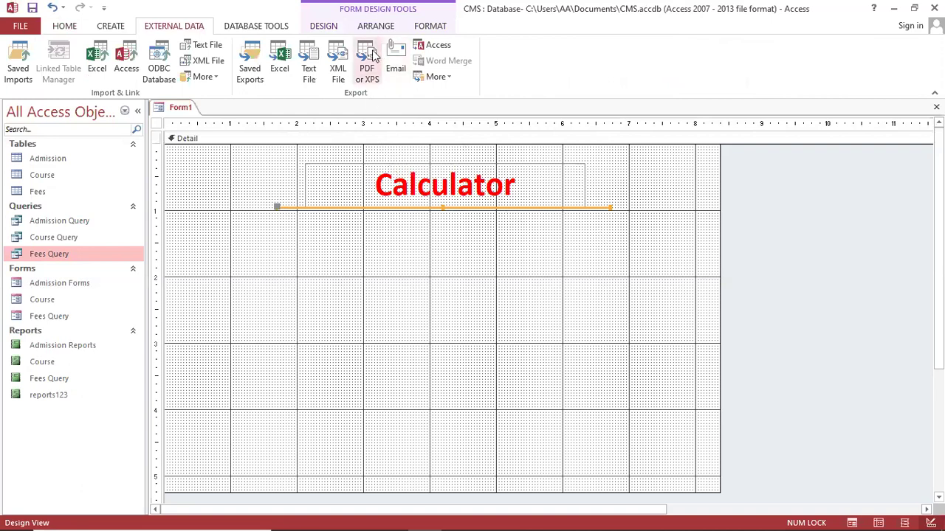
pyautogui.click(443, 28)
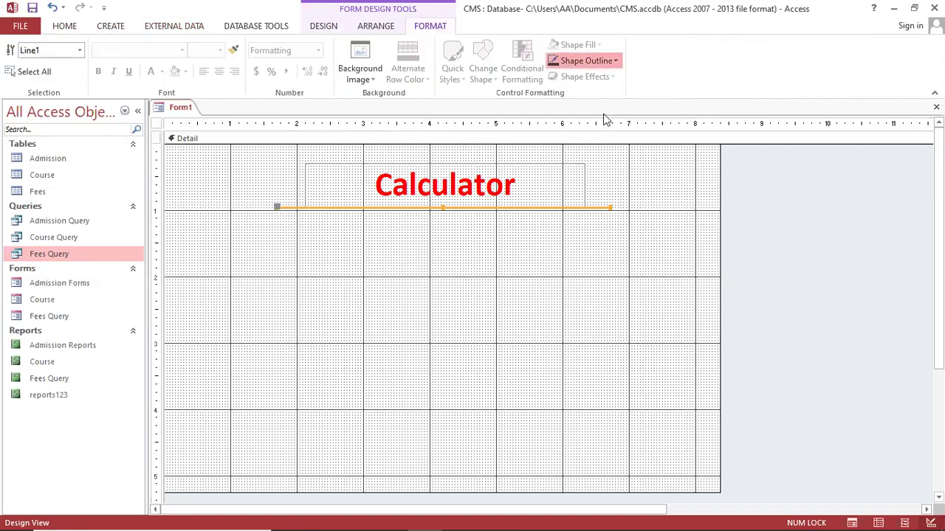
pyautogui.click(617, 62)
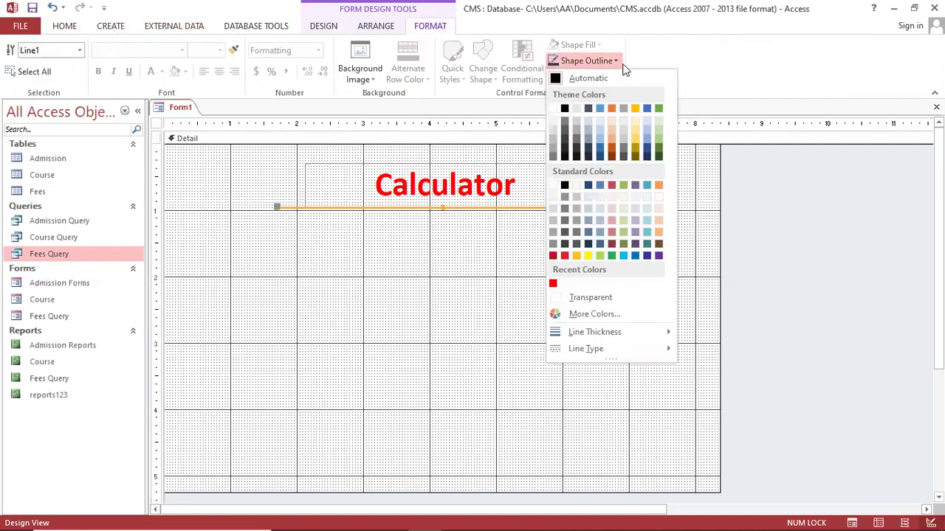
pyautogui.click(636, 256)
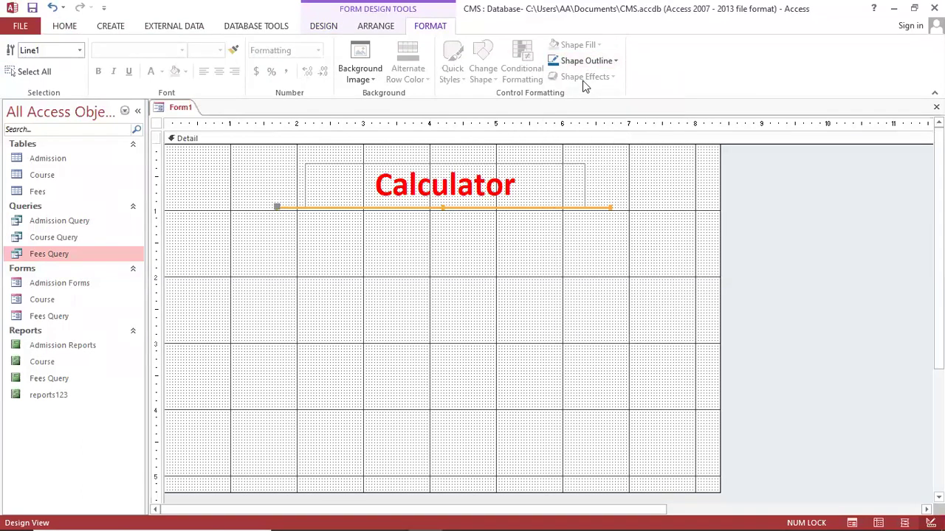
pyautogui.click(599, 61)
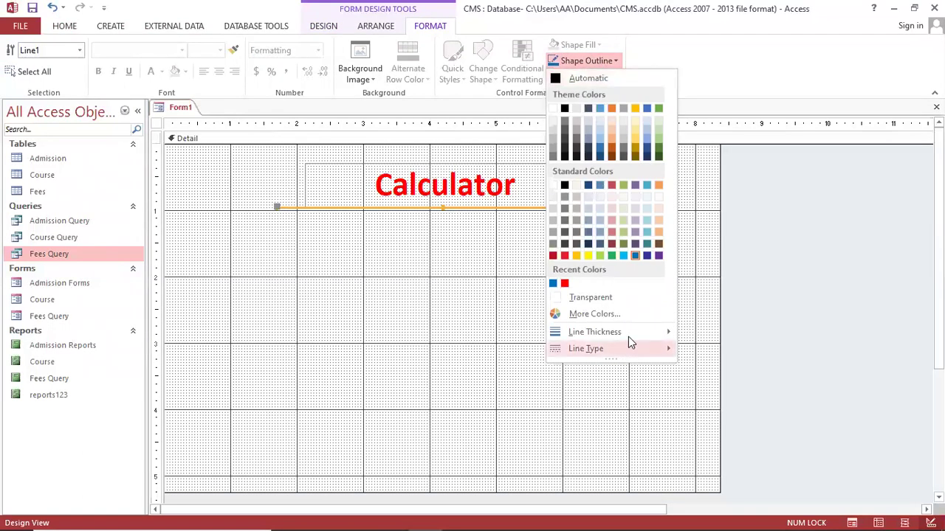
pyautogui.moveTo(629, 332)
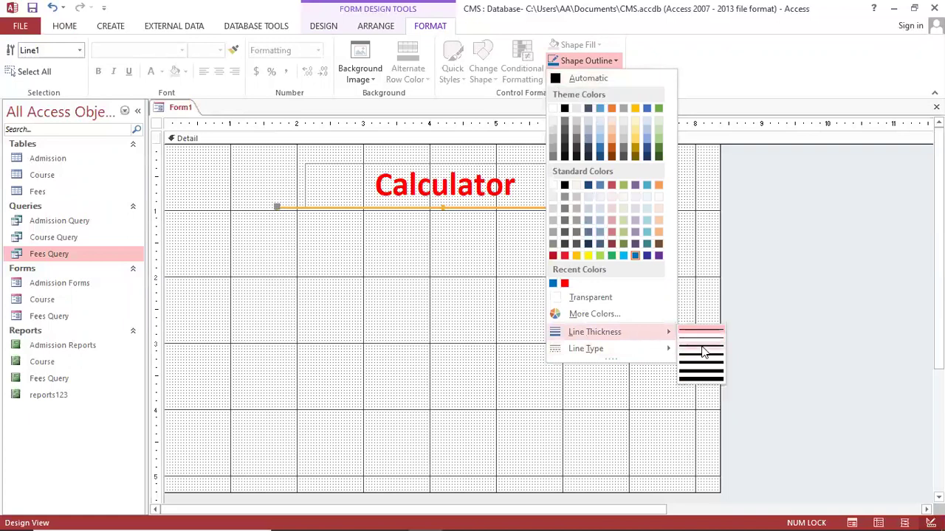
pyautogui.click(703, 353)
pyautogui.click(562, 287)
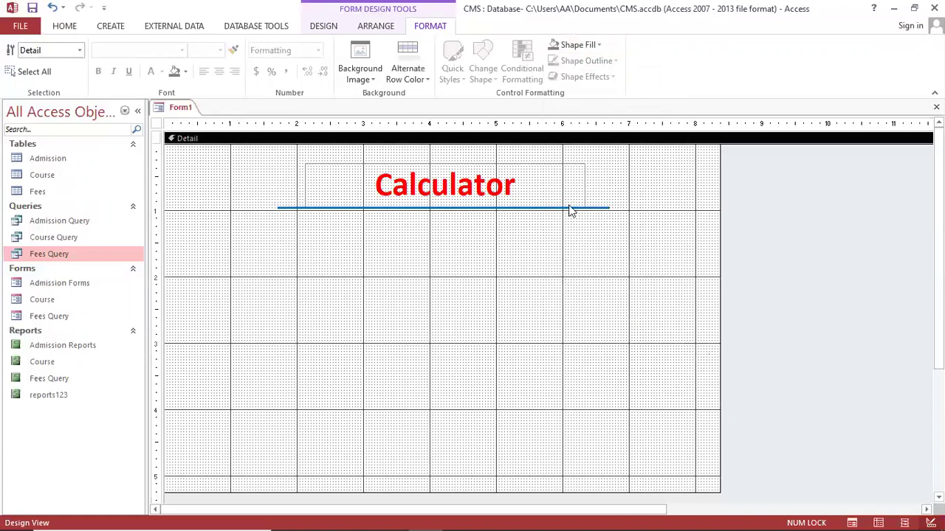
# Change the line type of the blue line under the Calculator label to dashes
pyautogui.click(569, 209)
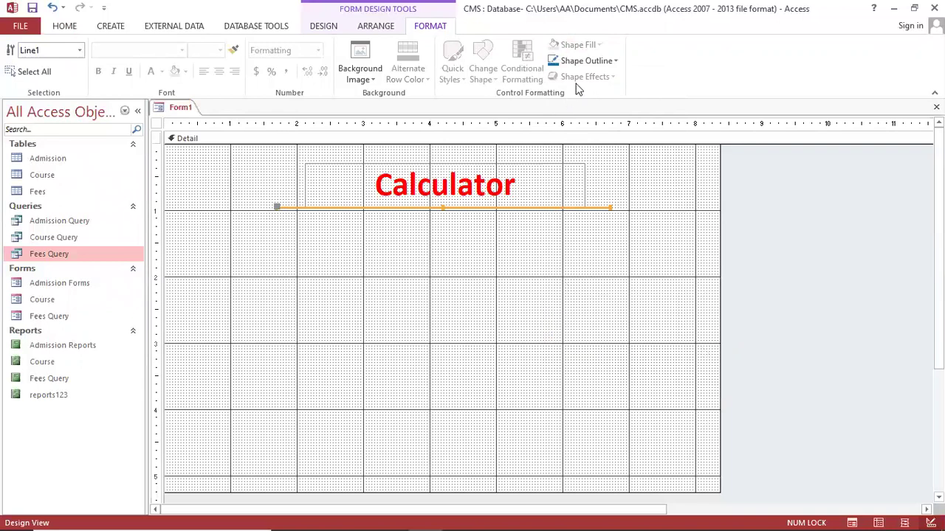
pyautogui.click(587, 60)
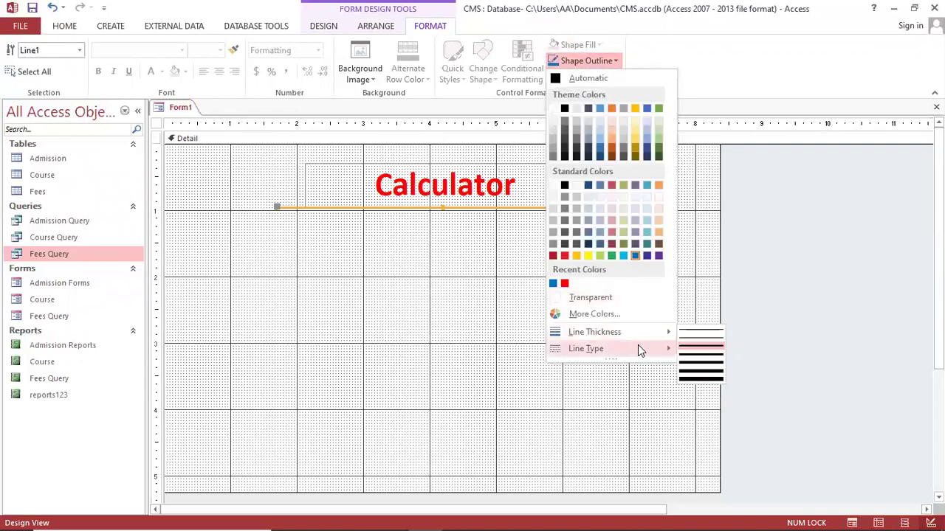
pyautogui.moveTo(644, 341)
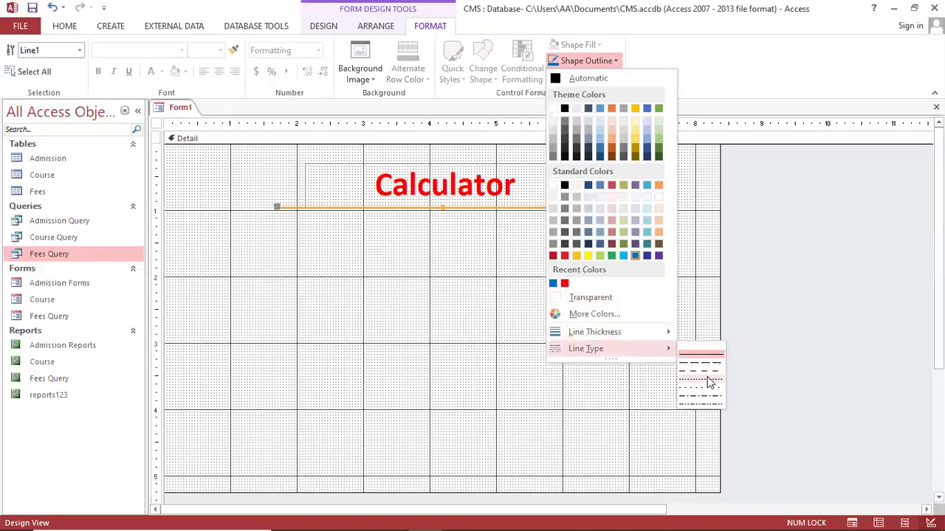
pyautogui.click(705, 354)
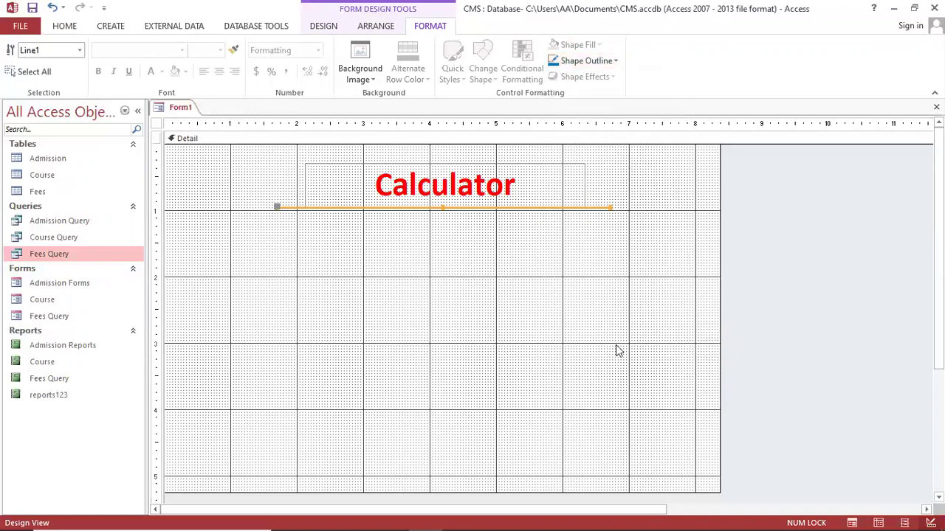
pyautogui.click(560, 336)
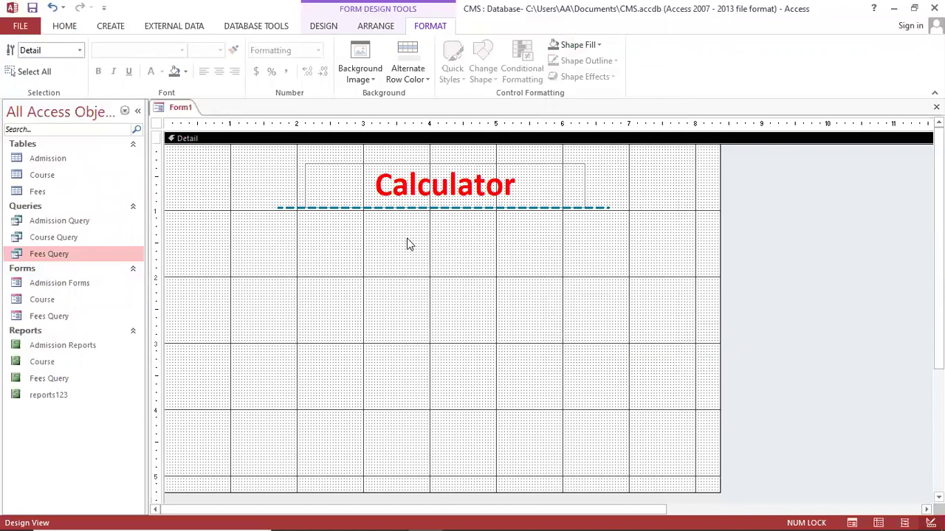
pyautogui.moveTo(251, 151); pyautogui.dragTo(278, 169)
# Save the form as calc and close it
pyautogui.hotkey('ctrl', 's')
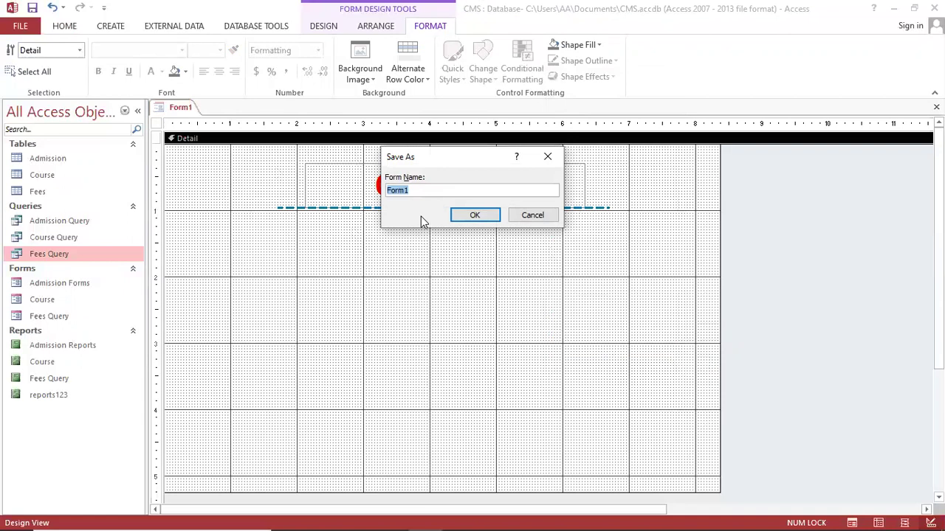
pyautogui.write('calc')
pyautogui.click(482, 217)
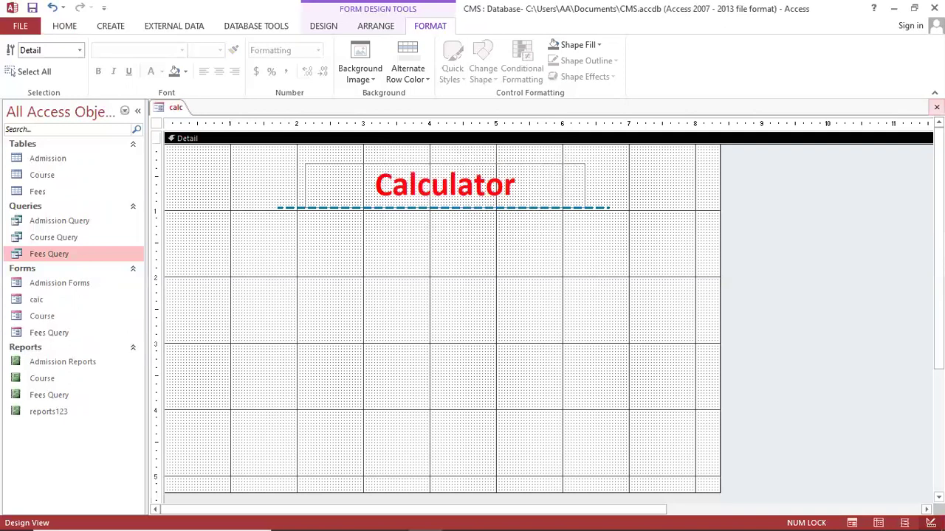
pyautogui.click(936, 107)
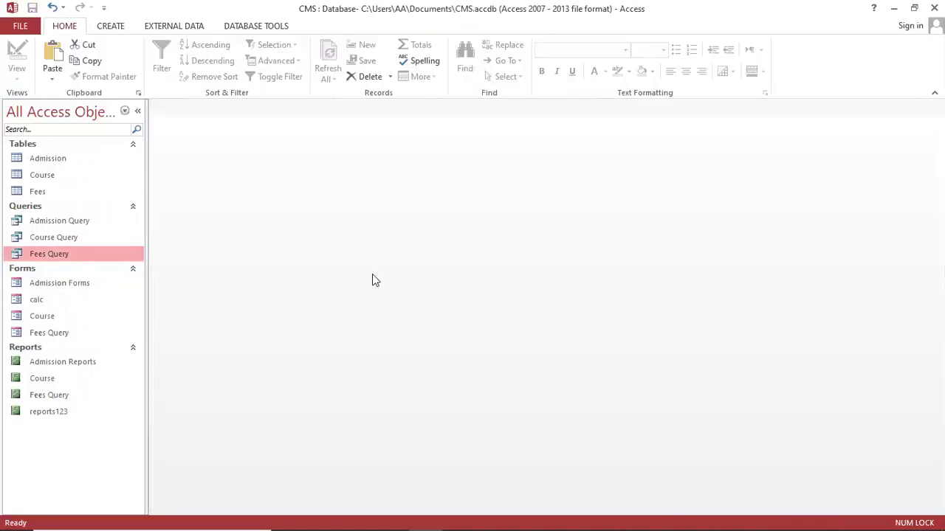
# Create a new blank table in the database
pyautogui.click(108, 27)
pyautogui.click(69, 55)
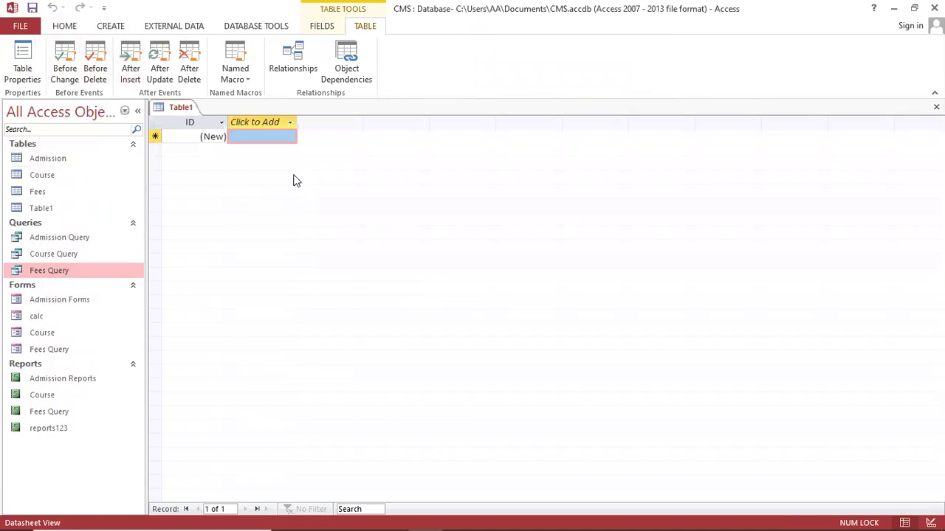
pyautogui.click(111, 25)
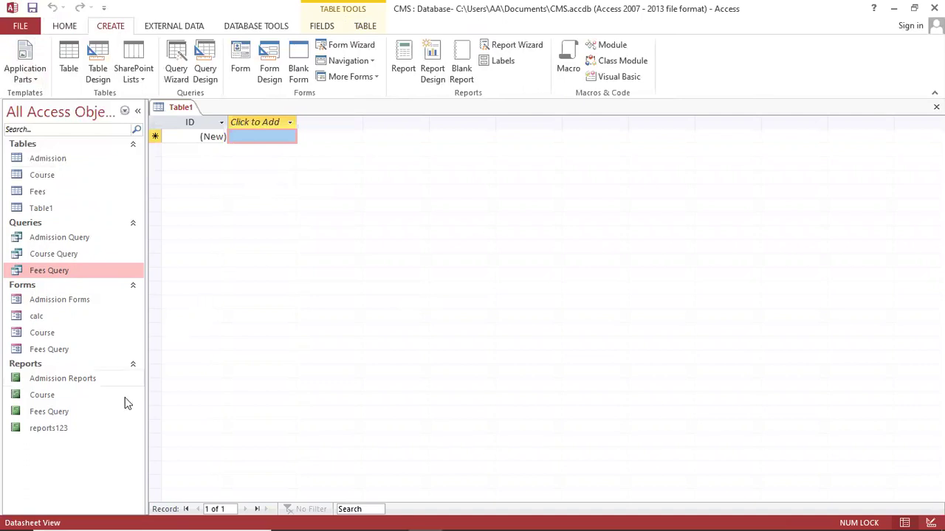
pyautogui.click(57, 207)
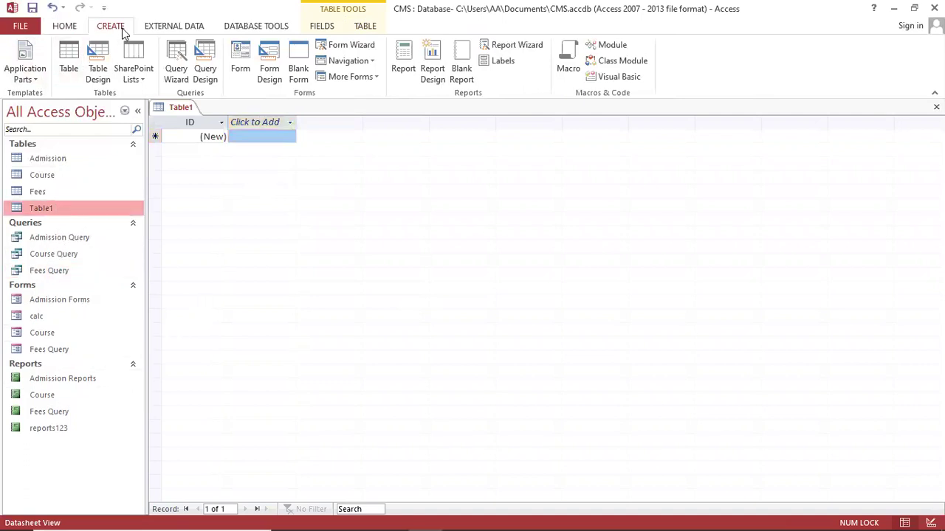
pyautogui.click(38, 78)
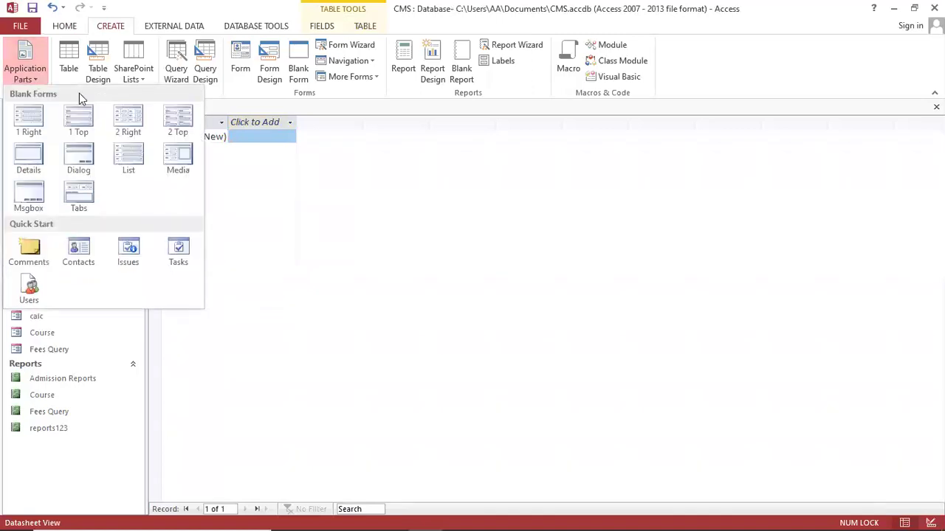
pyautogui.click(293, 251)
pyautogui.click(251, 176)
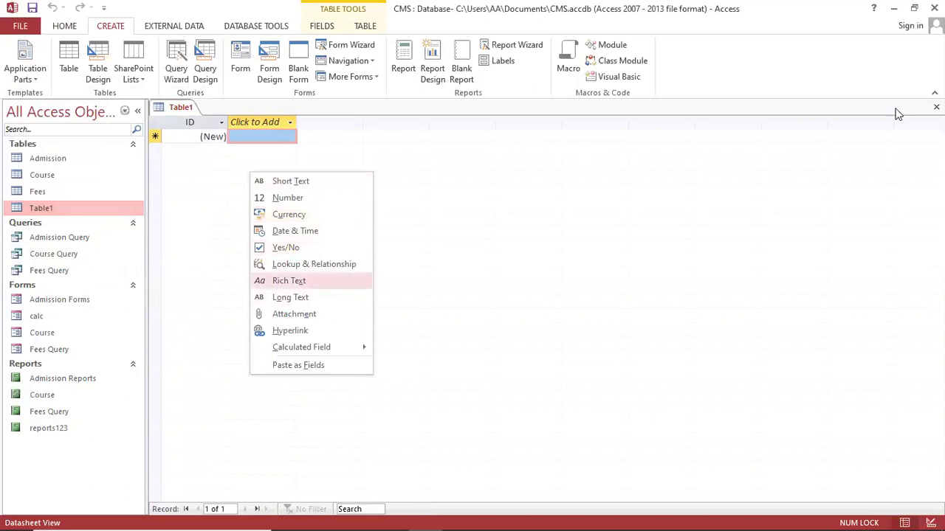
# Replace the unsaved blank table with a new one and save it as Calculator, opening it in Design View
pyautogui.click(936, 107)
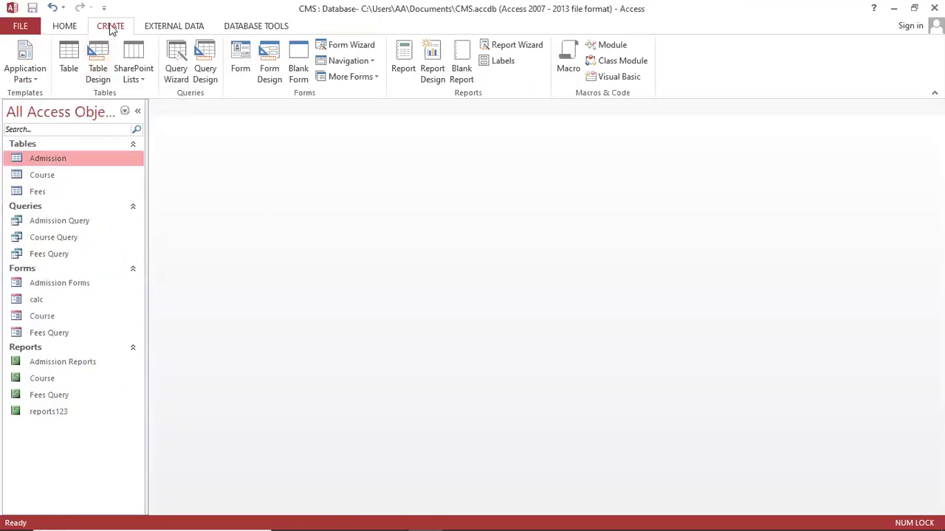
pyautogui.click(65, 51)
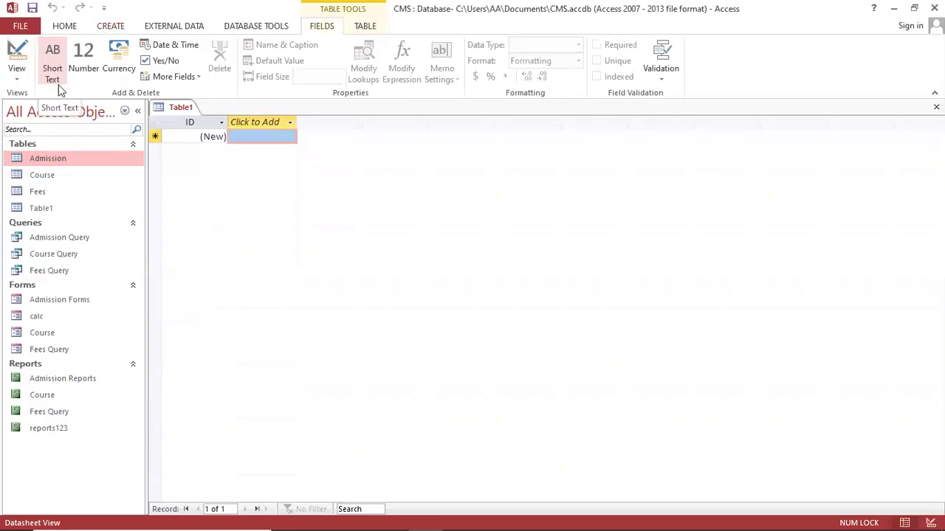
pyautogui.click(18, 77)
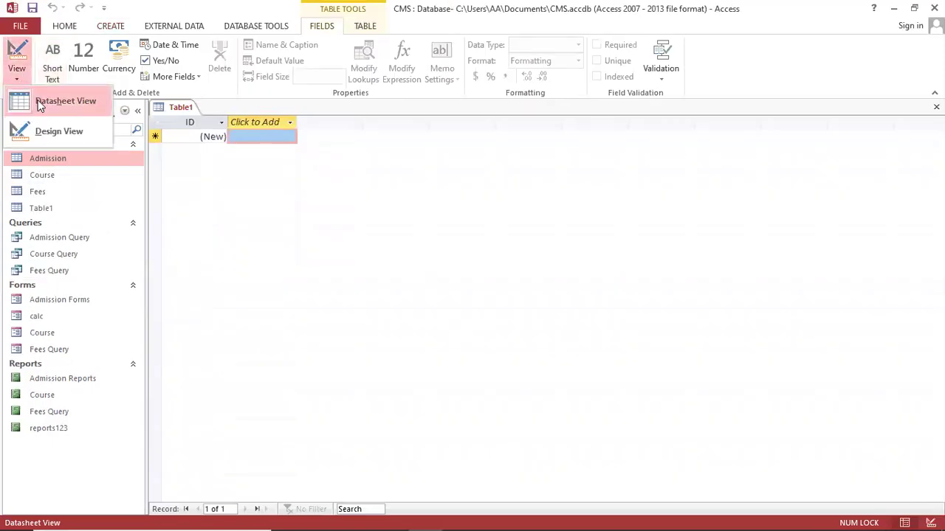
pyautogui.click(59, 131)
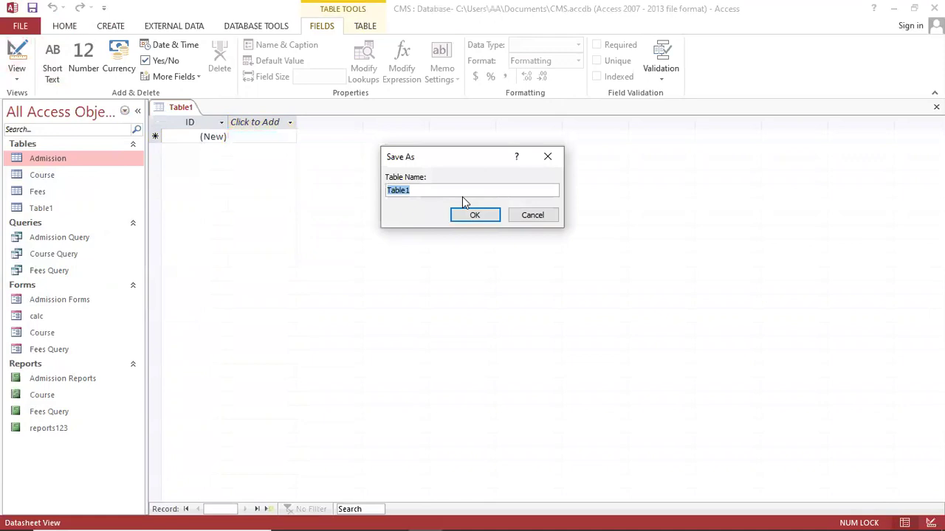
pyautogui.write('Calculator')
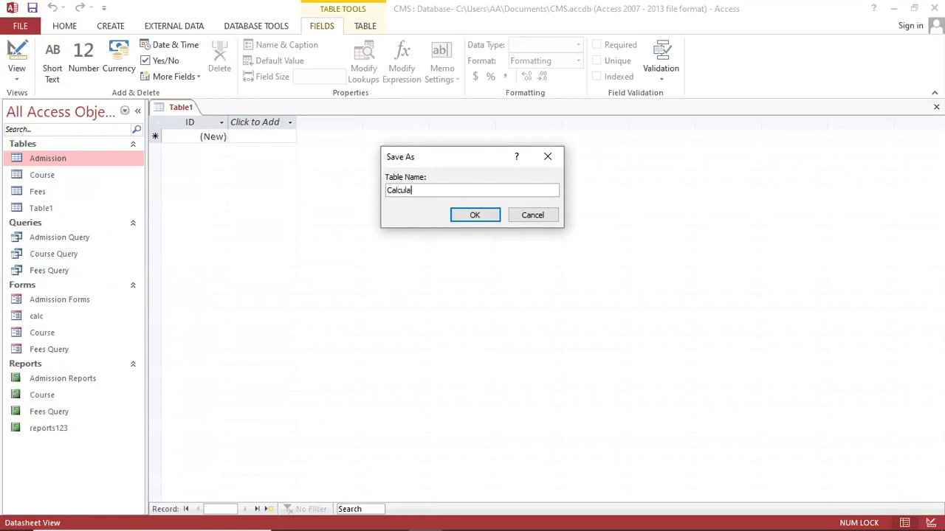
pyautogui.press('Return')
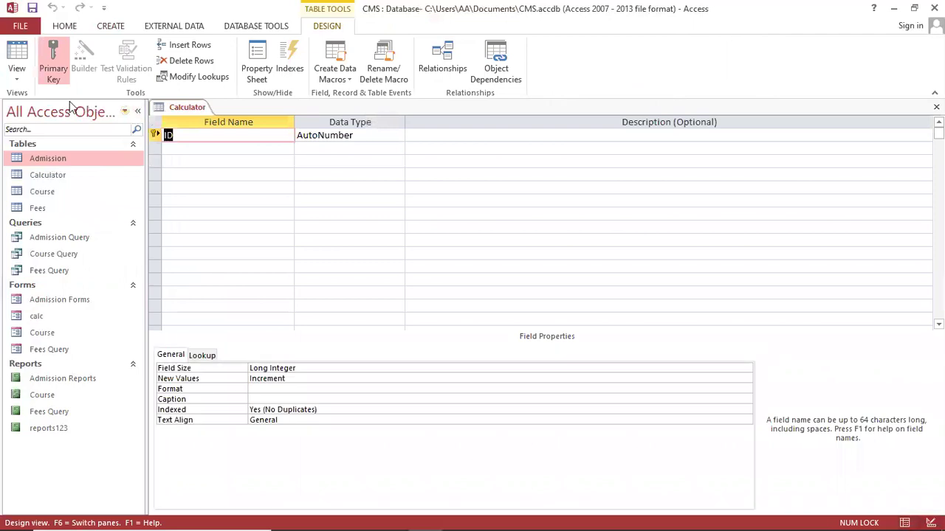
# Remove the primary key from the ID field, rename the field FirstNumber and set its data type to Number
pyautogui.click(53, 63)
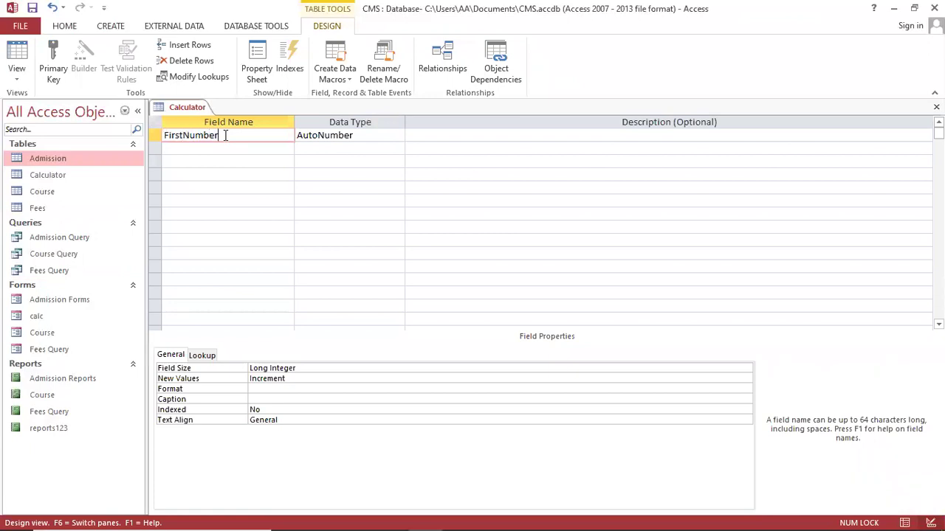
pyautogui.press('Tab')
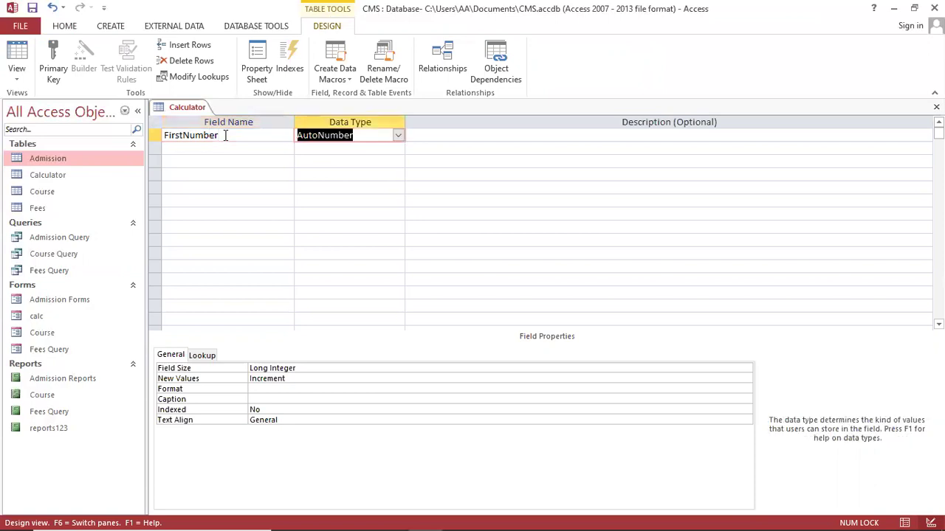
pyautogui.write('n')
pyautogui.press('Tab')
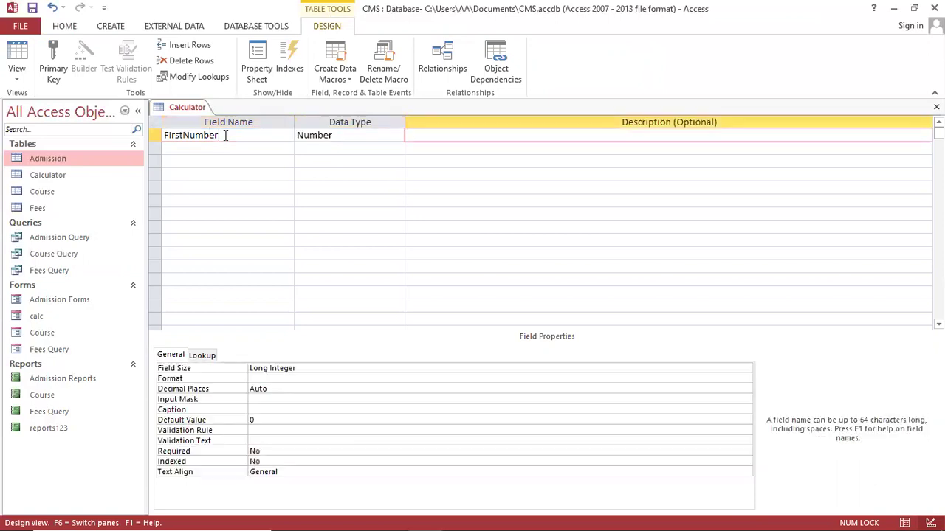
pyautogui.press('Tab')
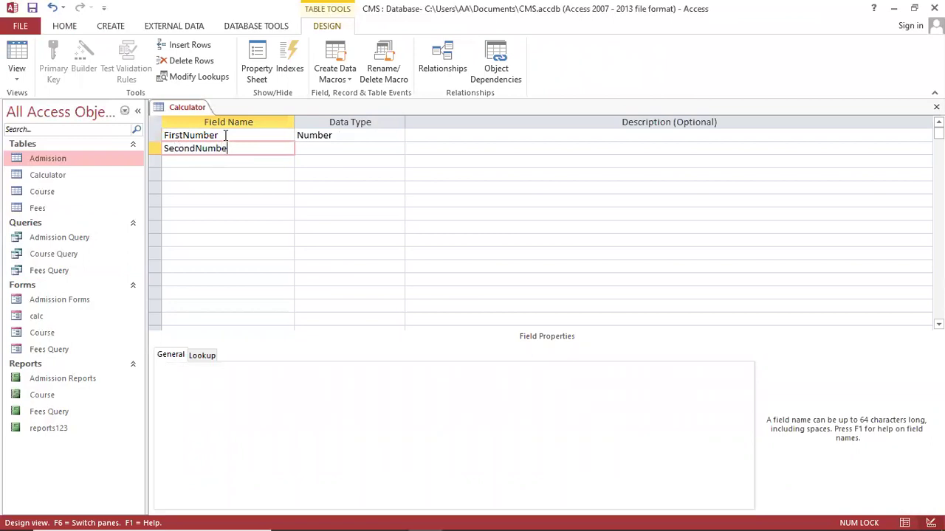
# Add a second field named SecondNumber with the Number data type to the Calculator table
pyautogui.write('SecondNumber')
pyautogui.press('Tab')
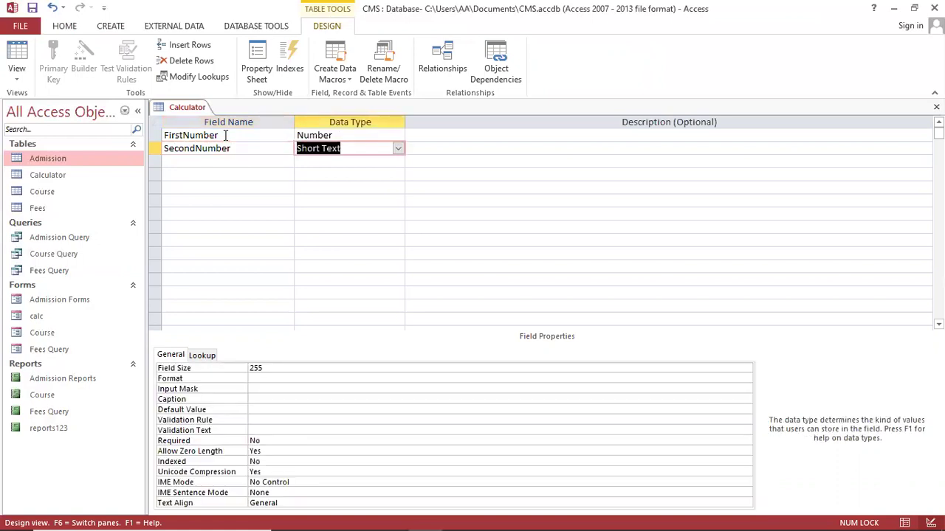
pyautogui.write('n')
pyautogui.press('Tab')
pyautogui.press('Tab')
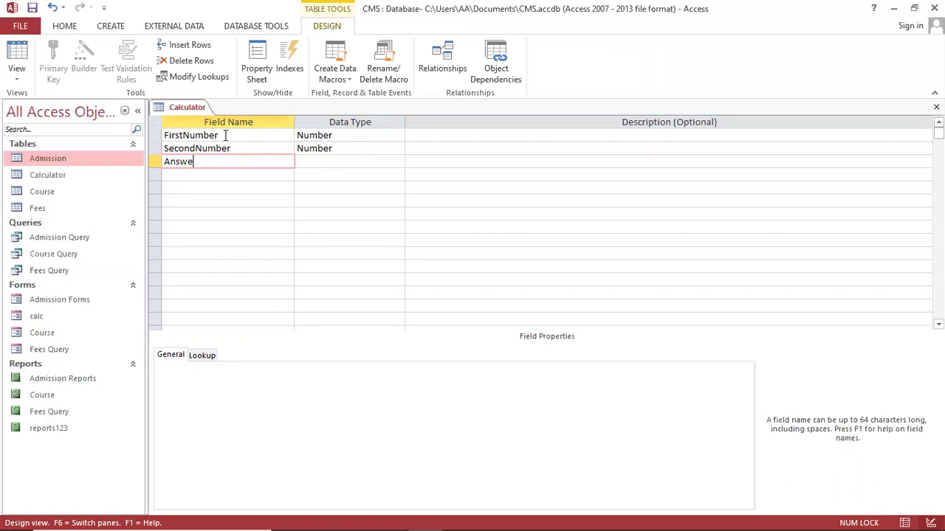
# Add a third field named Answer with the Number data type, and close the Calculator table with its changes saved
pyautogui.press('Tab')
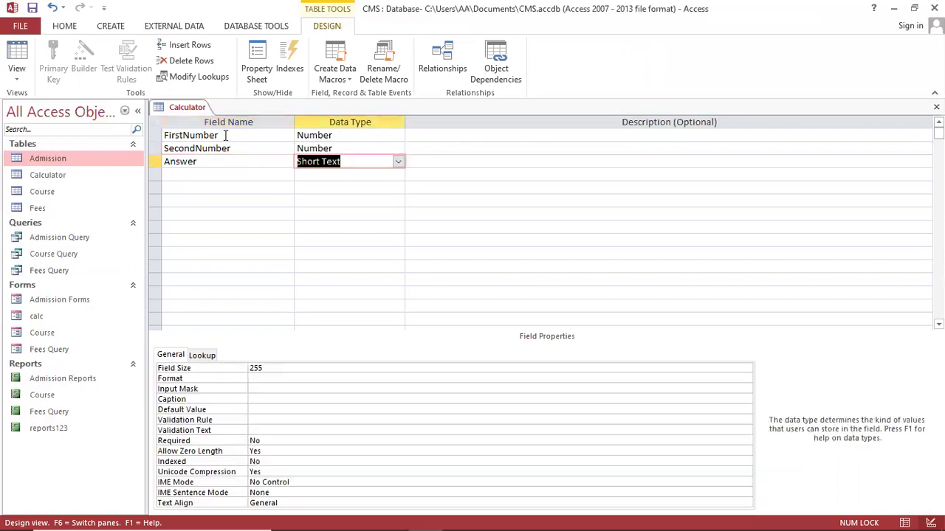
pyautogui.write('n')
pyautogui.press('Tab')
pyautogui.press('Tab')
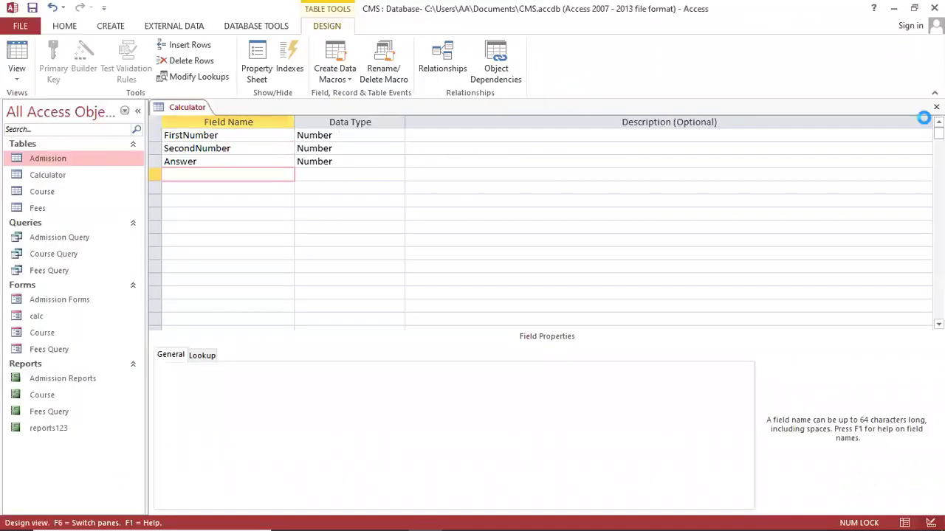
pyautogui.click(935, 107)
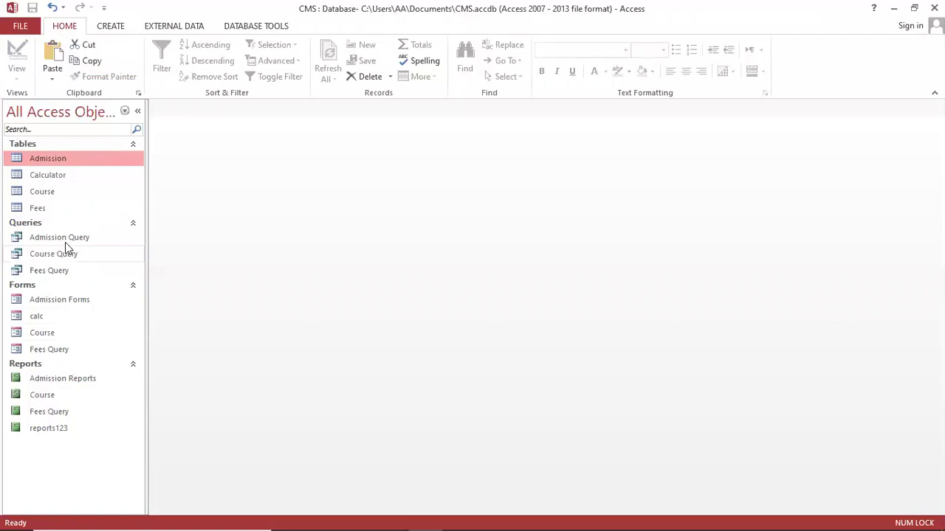
# Open the Calculator table in Datasheet View to check its columns, and close it again
pyautogui.click(61, 181)
pyautogui.doubleClick(63, 179)
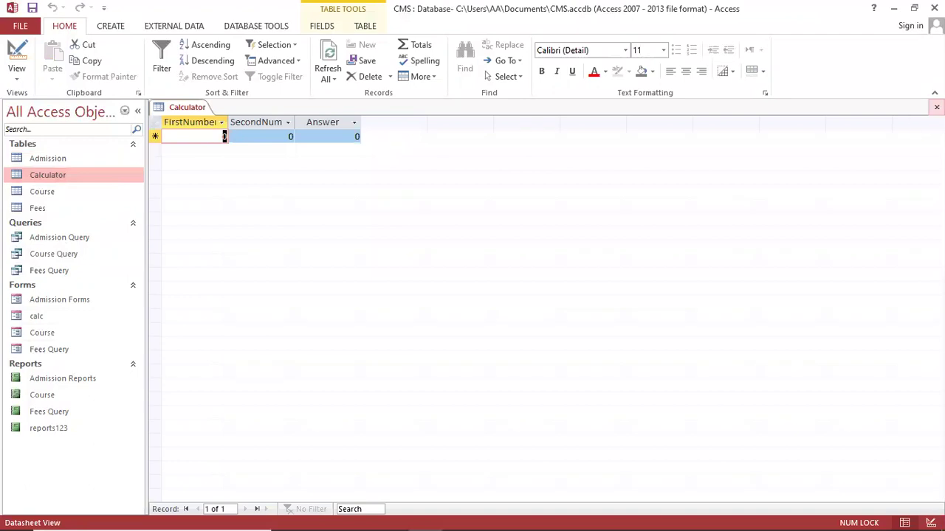
pyautogui.click(936, 107)
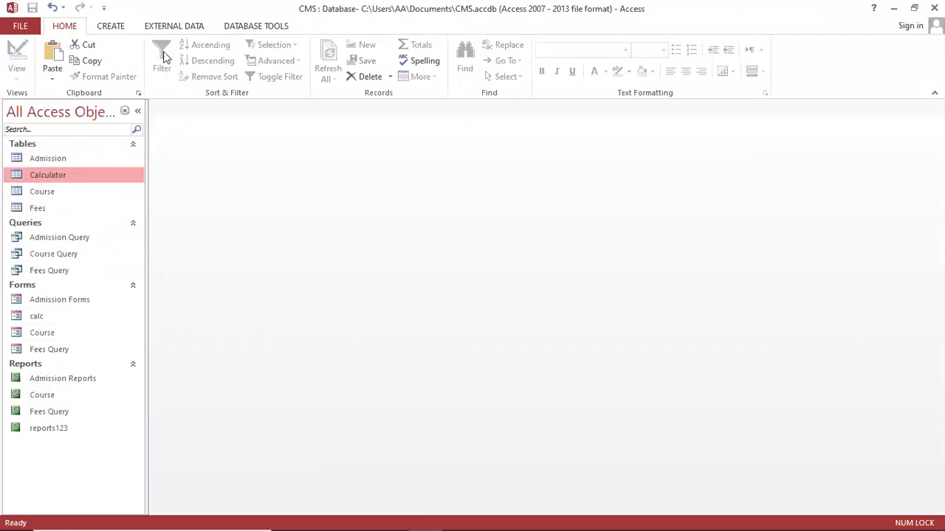
# Open the calc form and switch it to Design View
pyautogui.click(111, 27)
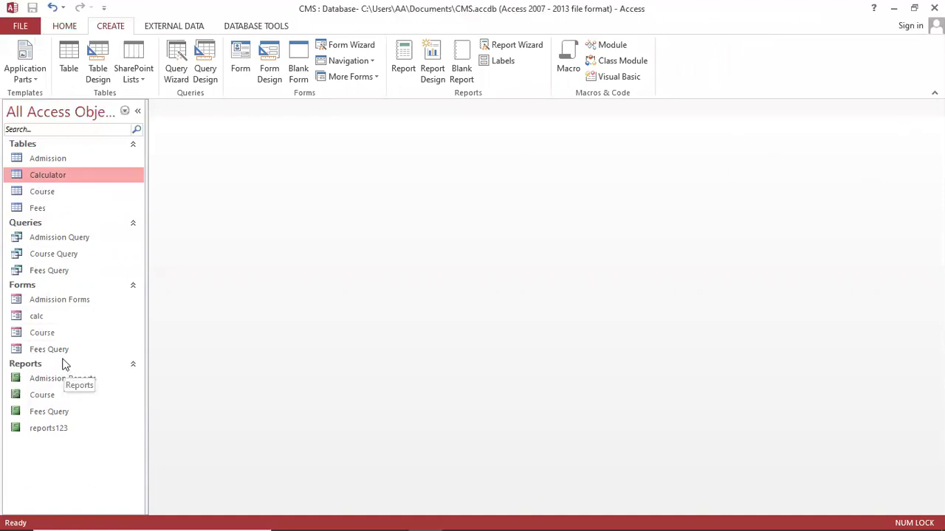
pyautogui.click(41, 319)
pyautogui.doubleClick(46, 319)
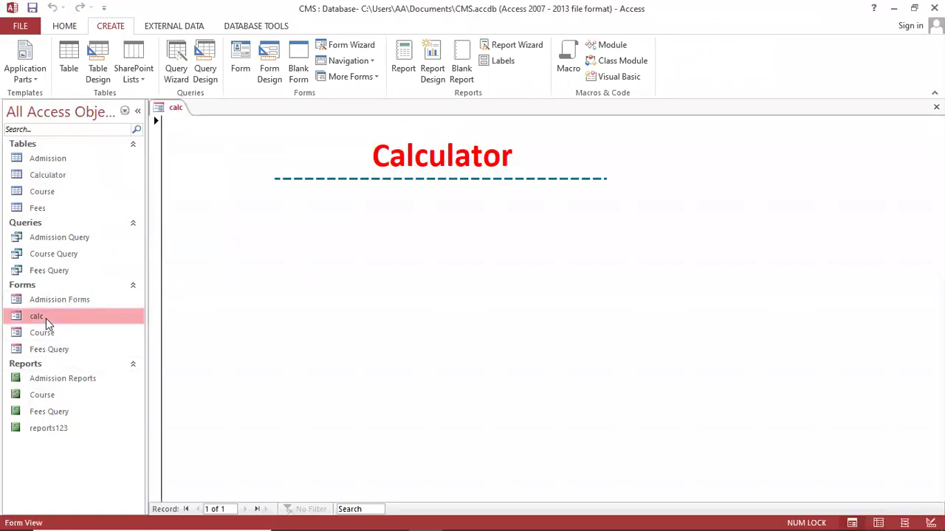
pyautogui.rightClick(448, 214)
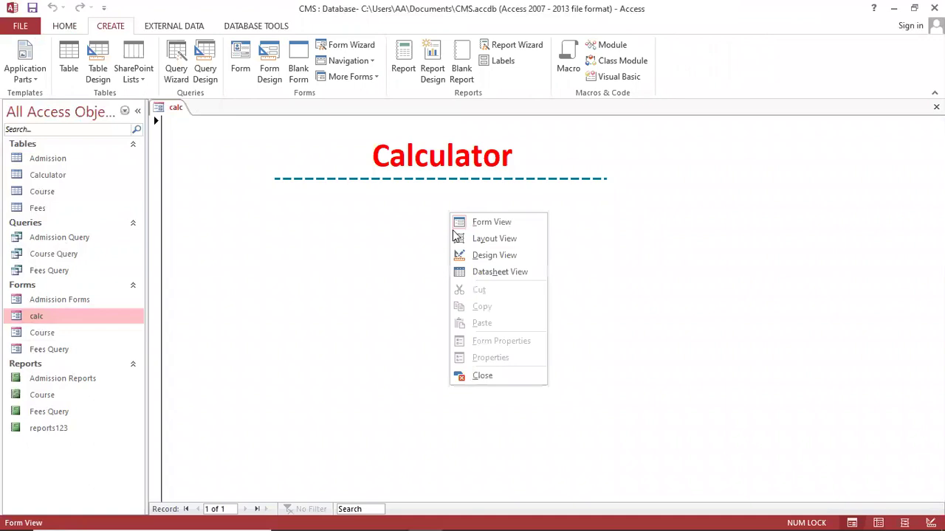
pyautogui.click(511, 259)
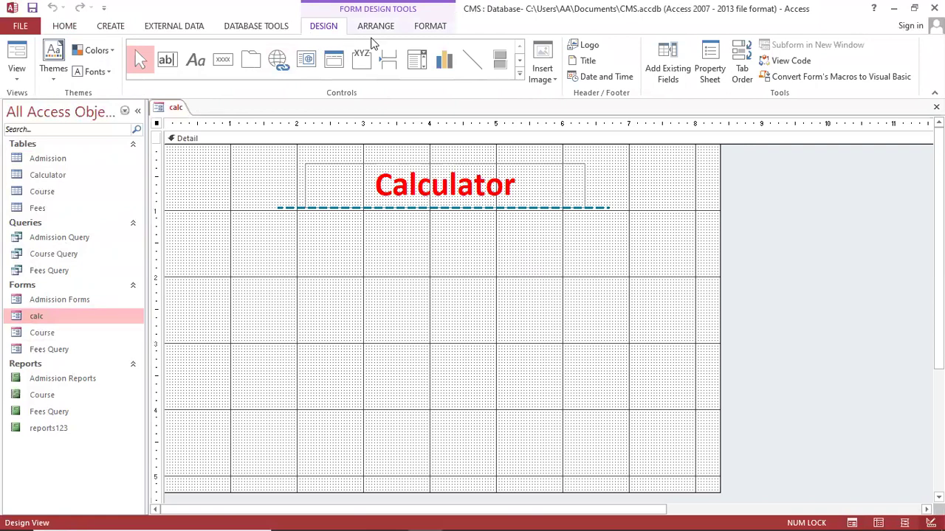
# Show the fields of all tables in the Field List and expand the Calculator table
pyautogui.click(409, 27)
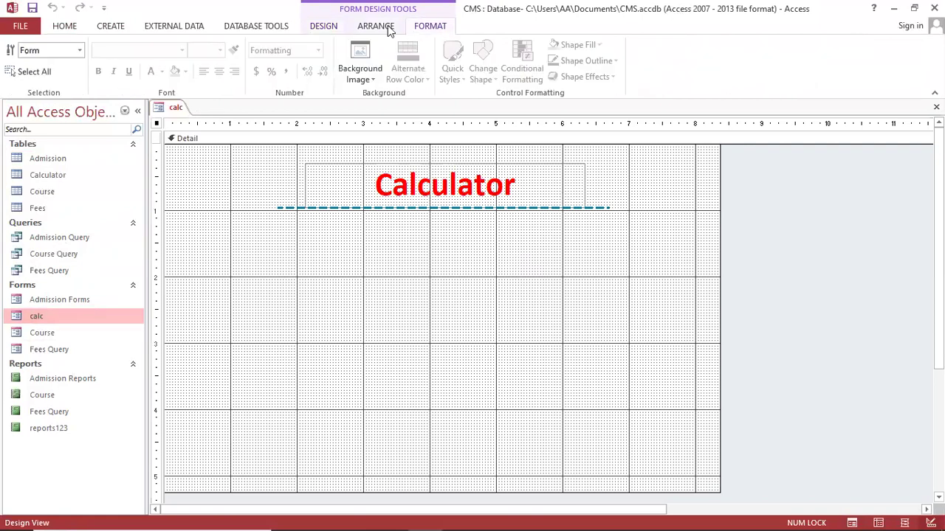
pyautogui.scroll(2, 186, 28)
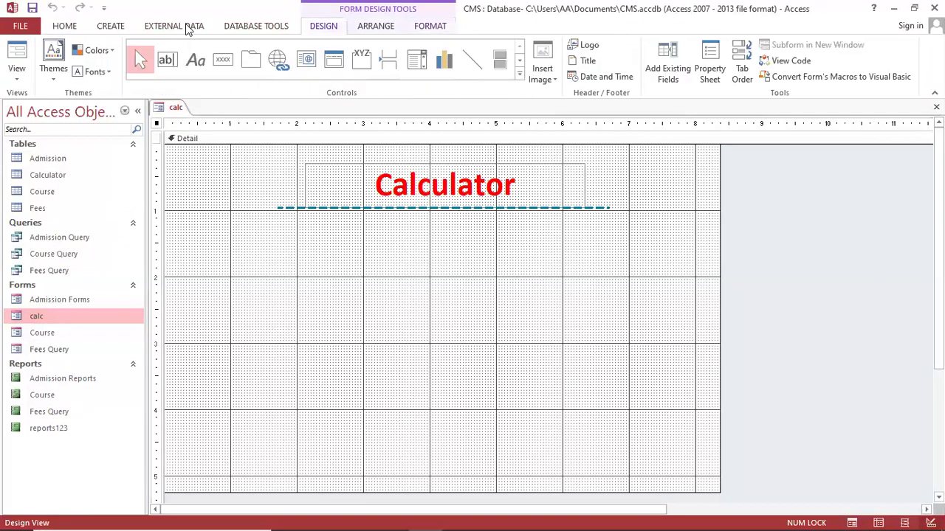
pyautogui.click(679, 74)
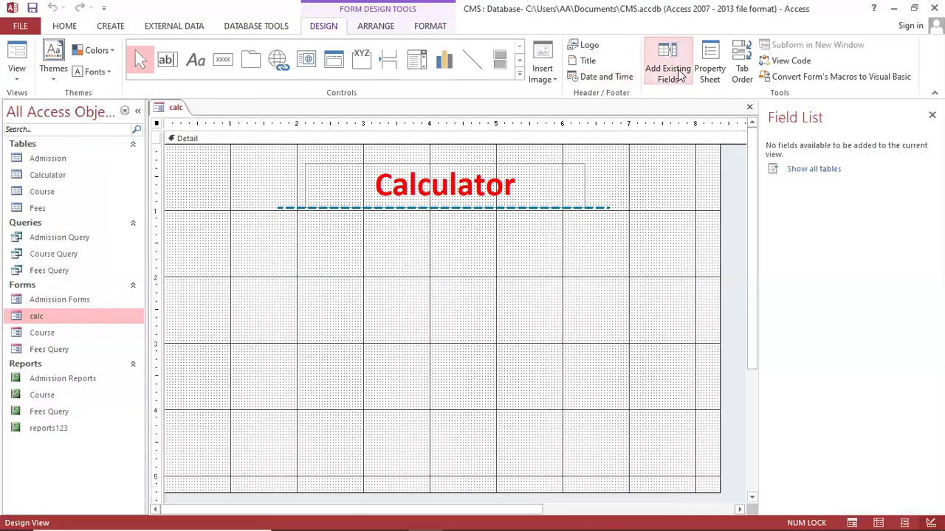
pyautogui.click(801, 171)
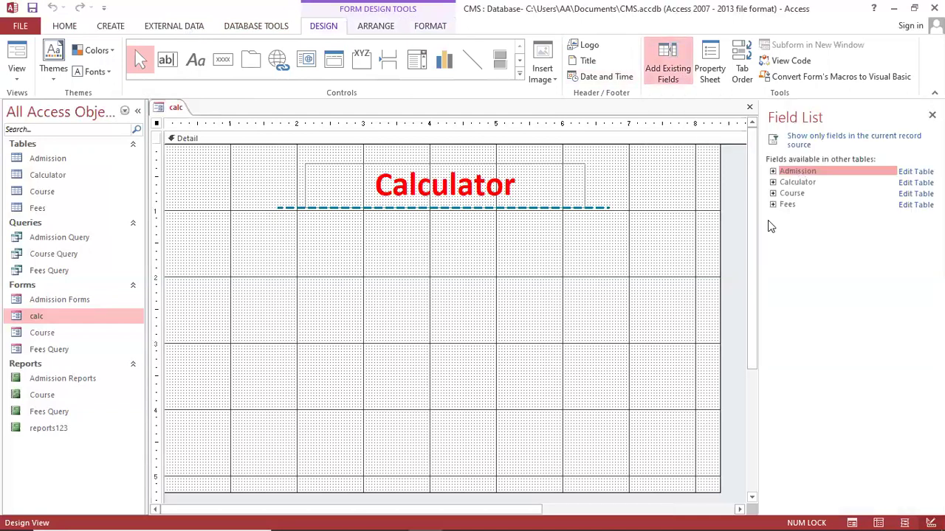
pyautogui.click(801, 183)
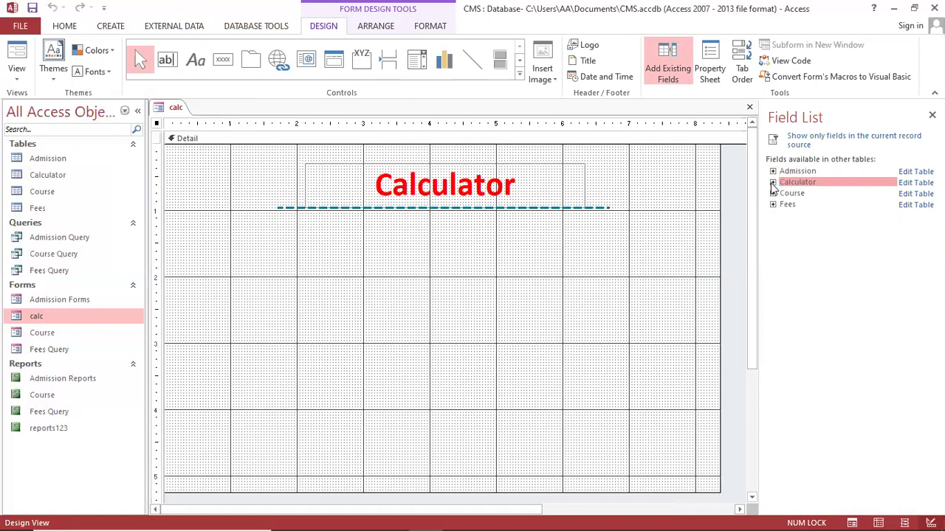
pyautogui.click(772, 183)
# Place the FirstNumber, SecondNumber and Answer fields one below another under the dashed line on the form
pyautogui.moveTo(814, 197); pyautogui.dragTo(422, 230)
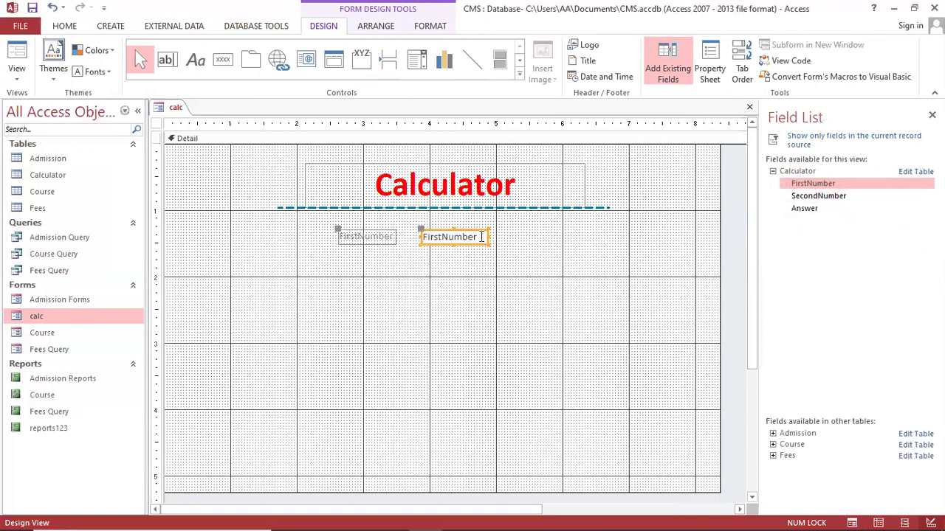
pyautogui.moveTo(797, 197); pyautogui.dragTo(423, 263)
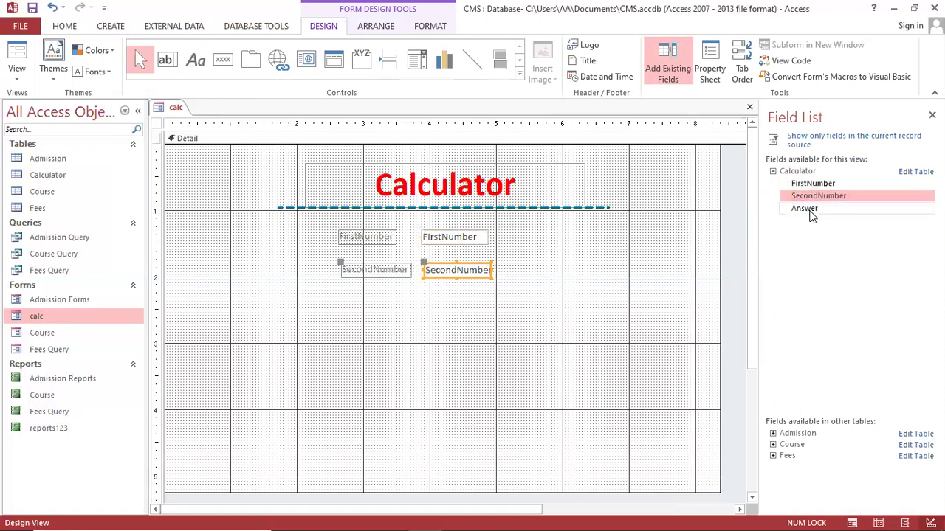
pyautogui.moveTo(810, 214); pyautogui.dragTo(425, 307)
pyautogui.click(544, 290)
# Enlarge the FirstNumber text box to about 2.3 by 0.5 inches and move it slightly up and left with its label
pyautogui.click(476, 240)
pyautogui.moveTo(486, 248); pyautogui.dragTo(574, 262)
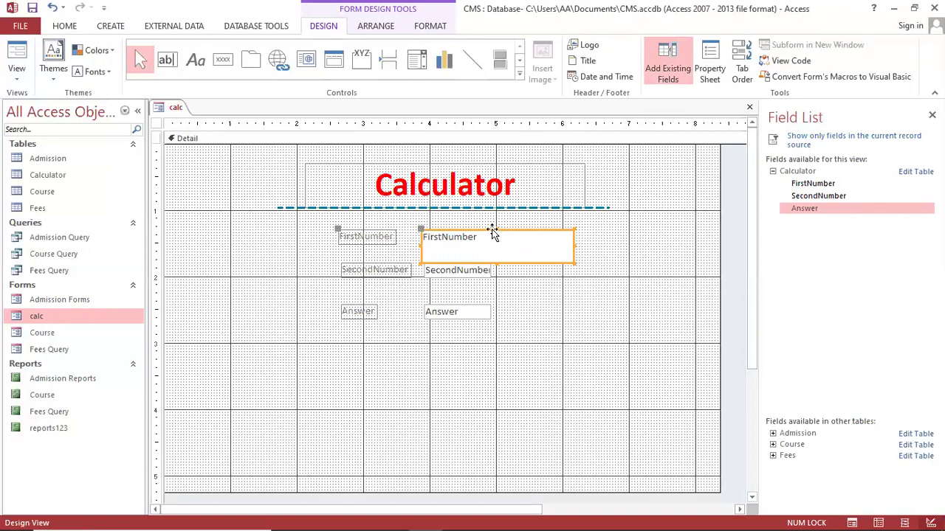
pyautogui.moveTo(492, 233); pyautogui.dragTo(483, 226)
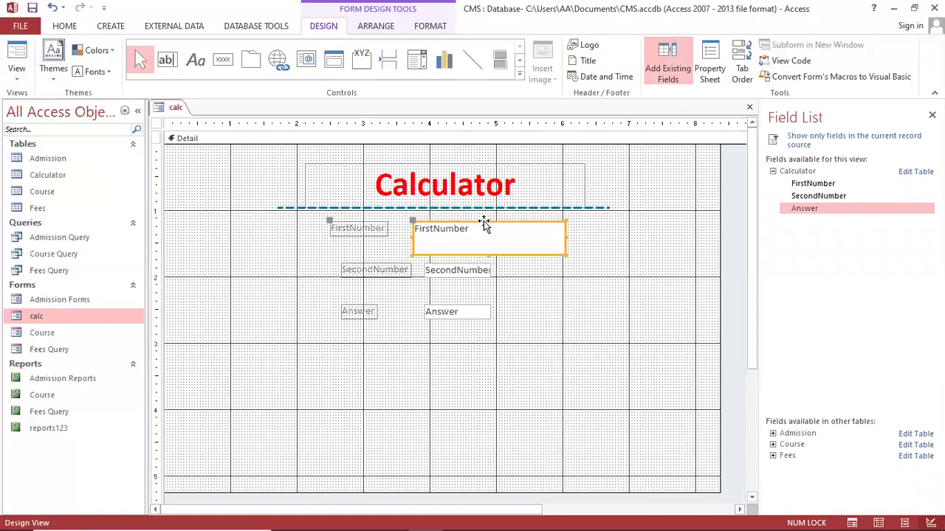
# Move the FirstNumber label slightly down and right so it sits centred beside its text box
pyautogui.click(334, 251)
pyautogui.click(344, 230)
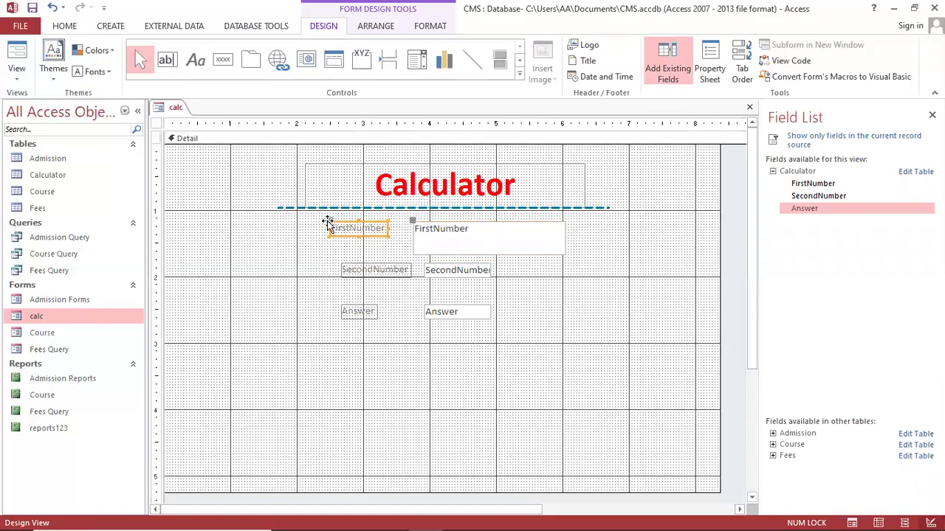
pyautogui.click(324, 246)
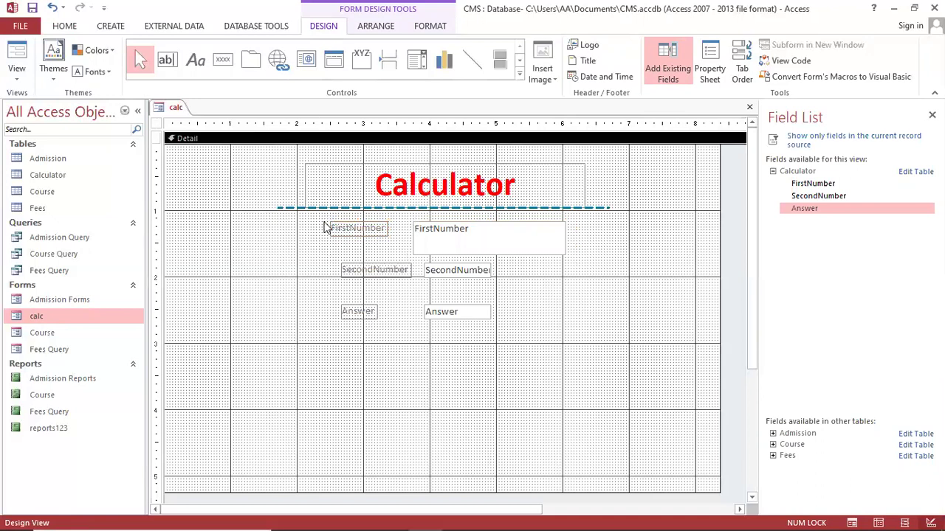
pyautogui.click(331, 227)
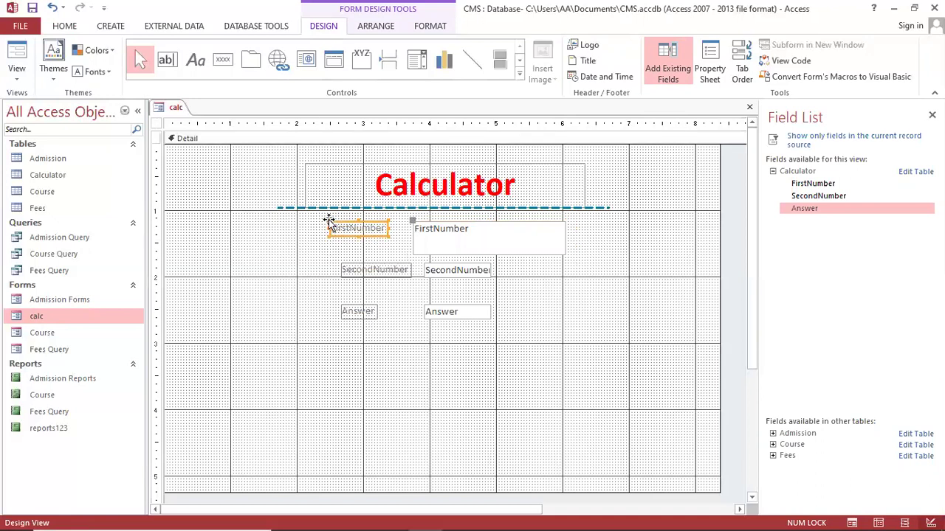
pyautogui.moveTo(330, 224); pyautogui.dragTo(344, 236)
# Enlarge the SecondNumber text box to about 2.2 by 0.5 inches and lower its label to the box's vertical middle
pyautogui.click(454, 271)
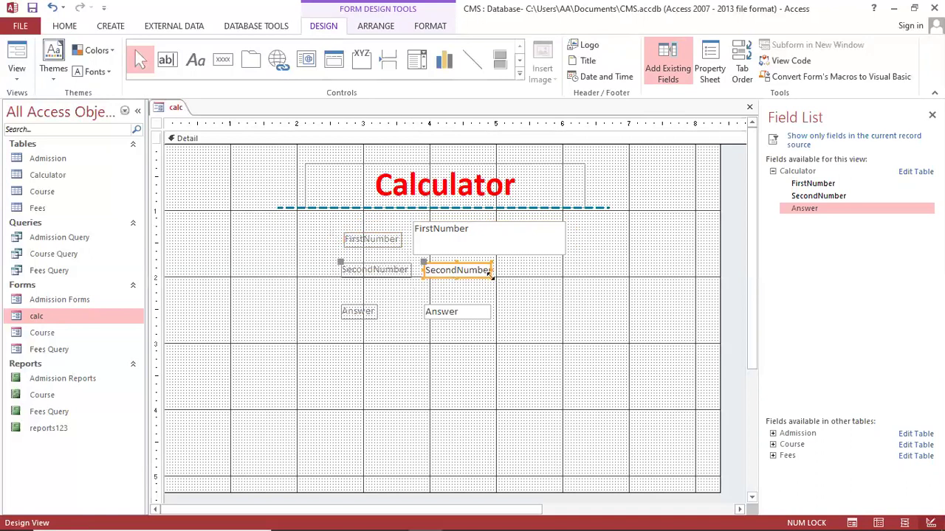
pyautogui.moveTo(528, 298); pyautogui.dragTo(564, 299)
pyautogui.click(393, 296)
pyautogui.click(432, 289)
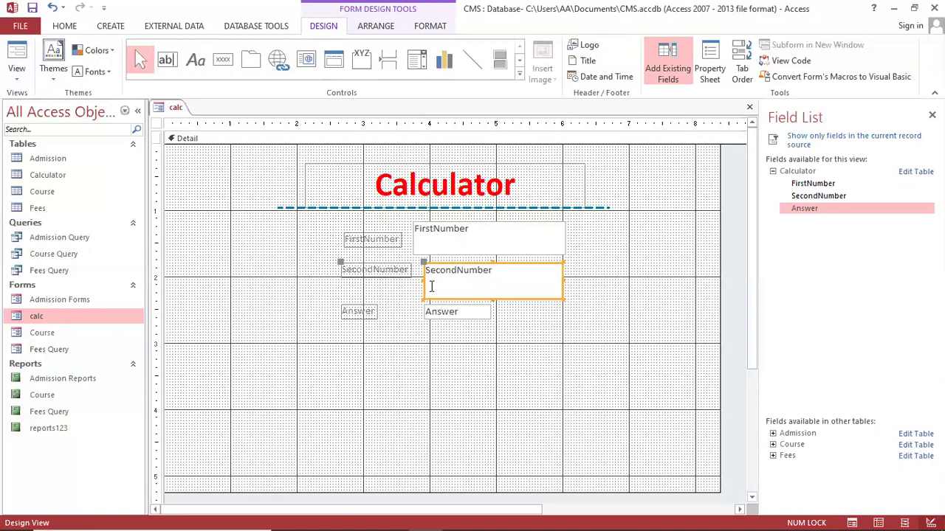
pyautogui.moveTo(425, 277); pyautogui.dragTo(416, 276)
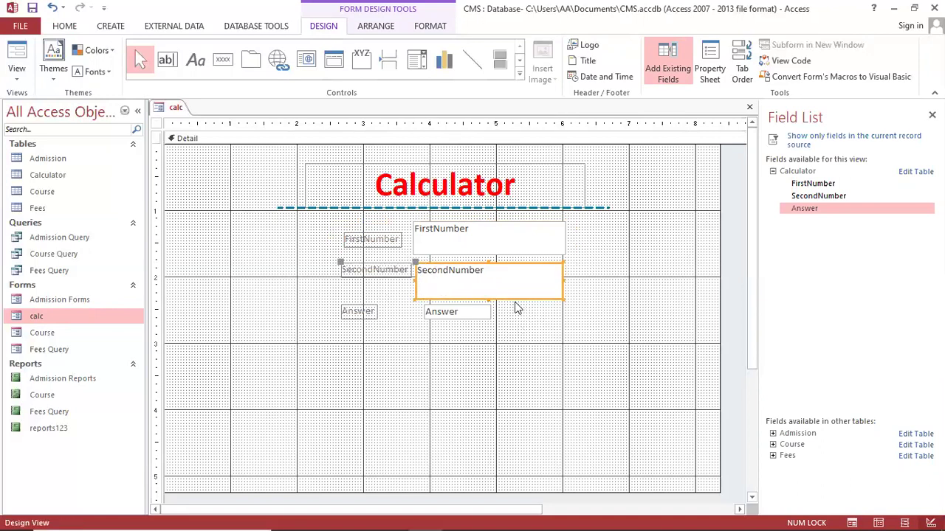
pyautogui.moveTo(490, 300); pyautogui.dragTo(490, 293)
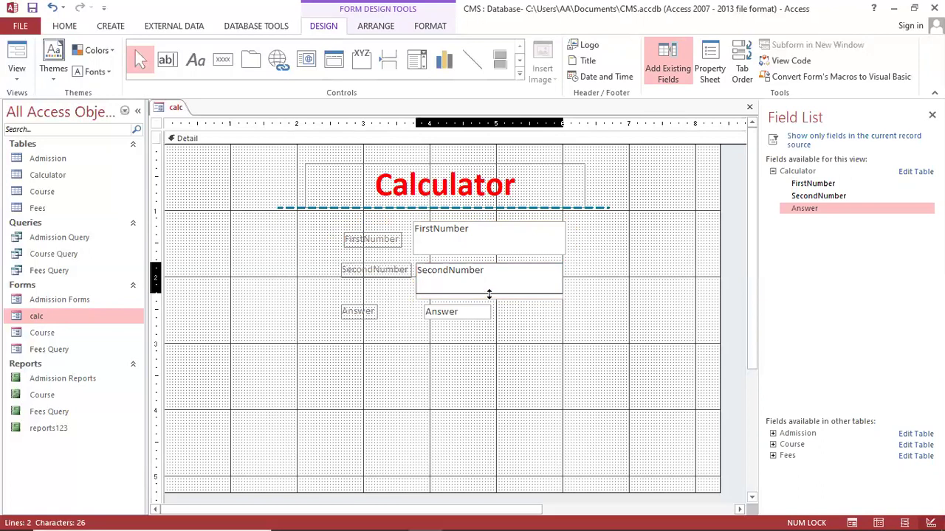
pyautogui.click(360, 270)
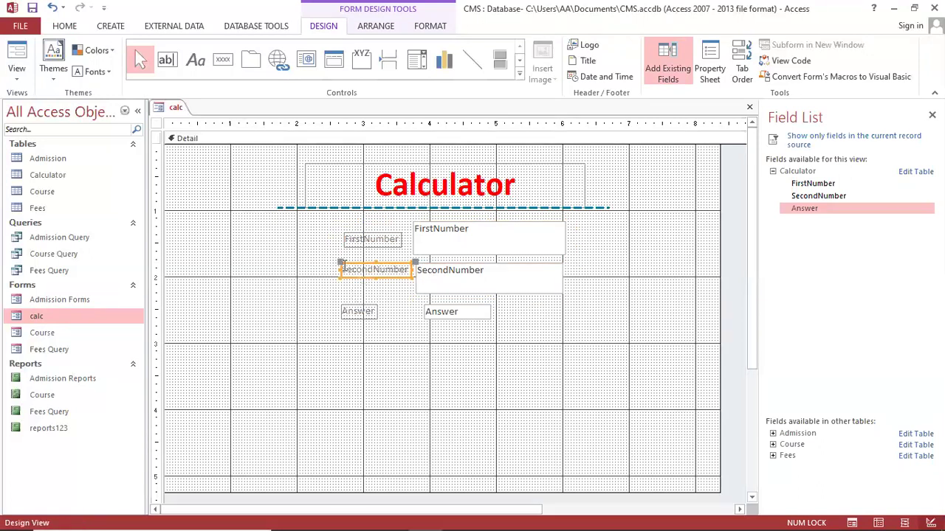
pyautogui.moveTo(342, 264); pyautogui.dragTo(341, 273)
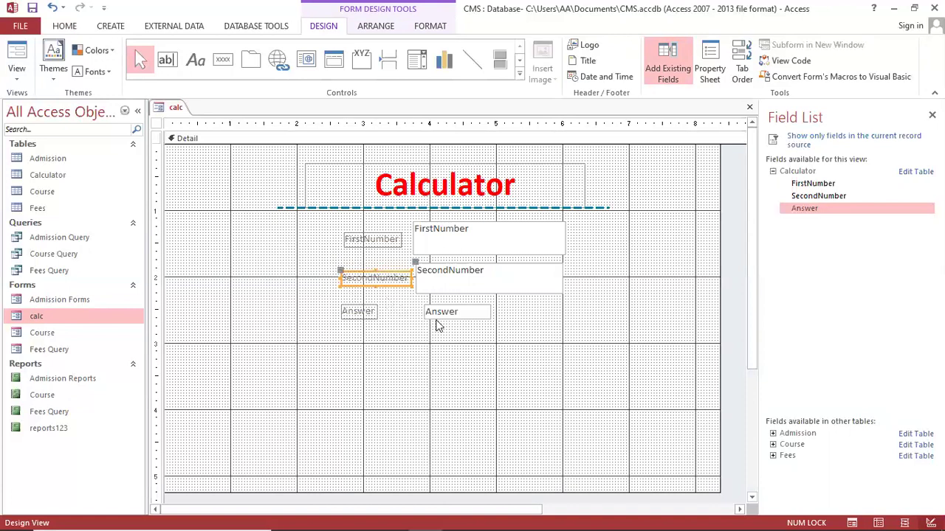
# Enlarge the Answer text box to about 2.2 by 0.5 inches under SecondNumber and centre its label beside it
pyautogui.click(452, 313)
pyautogui.moveTo(446, 304); pyautogui.dragTo(561, 337)
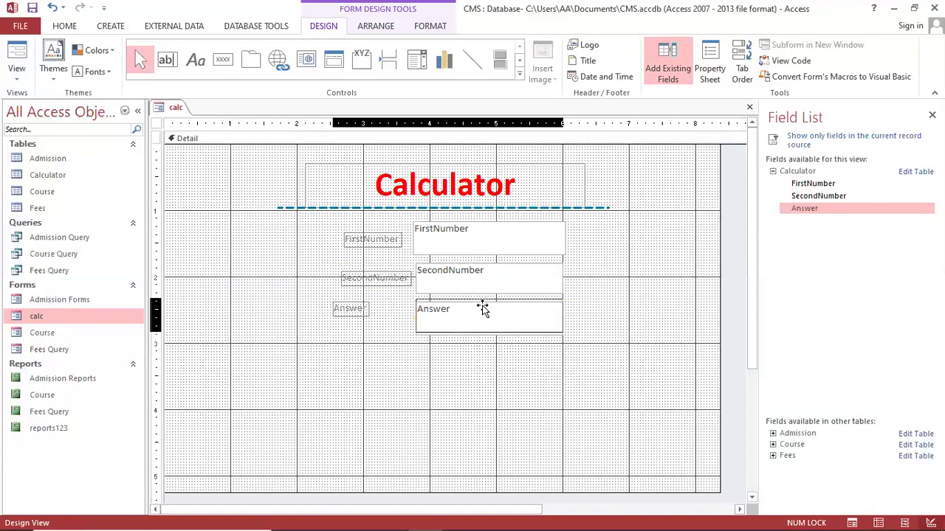
pyautogui.click(341, 309)
pyautogui.moveTo(330, 303); pyautogui.dragTo(347, 308)
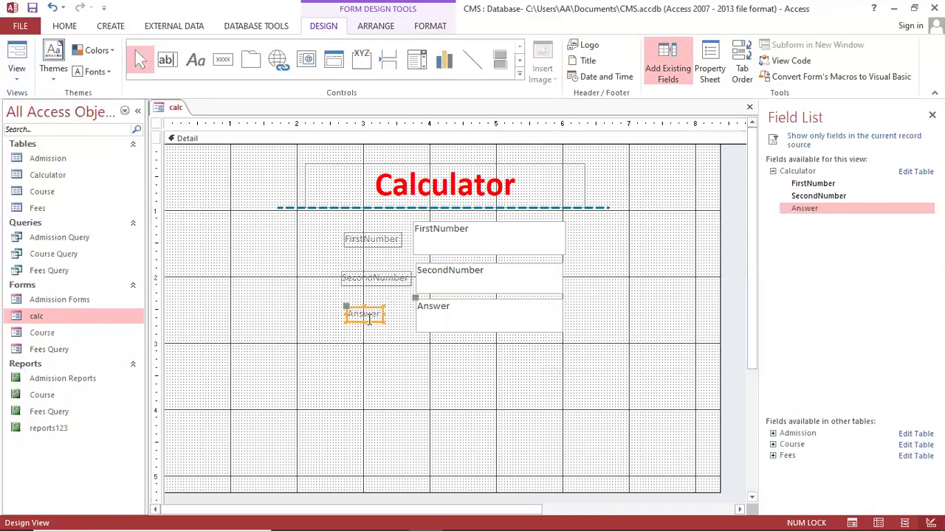
pyautogui.click(438, 317)
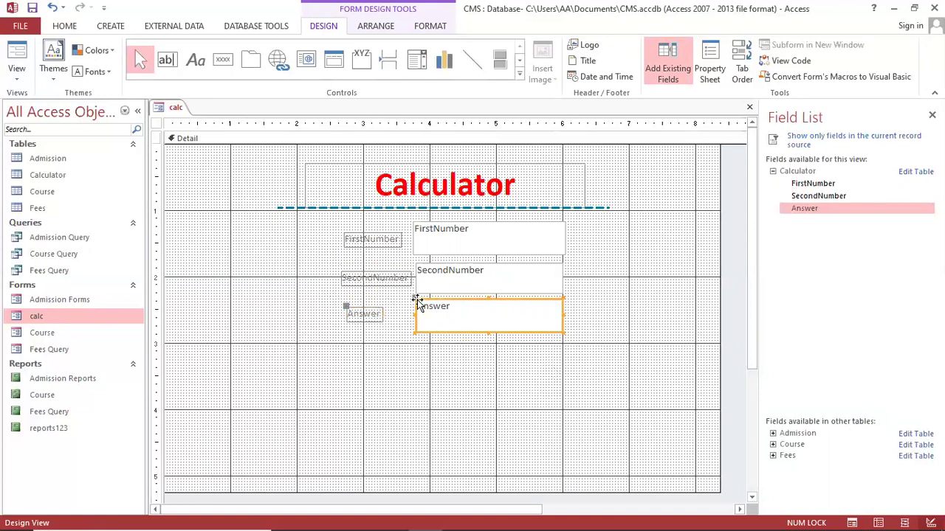
pyautogui.moveTo(416, 303)
pyautogui.mouseDown()
pyautogui.moveTo(399, 301)
pyautogui.moveTo(416, 299)
pyautogui.mouseUp()
# Resize the FirstNumber text box so both side edges line up with the SecondNumber and Answer boxes
pyautogui.click(489, 248)
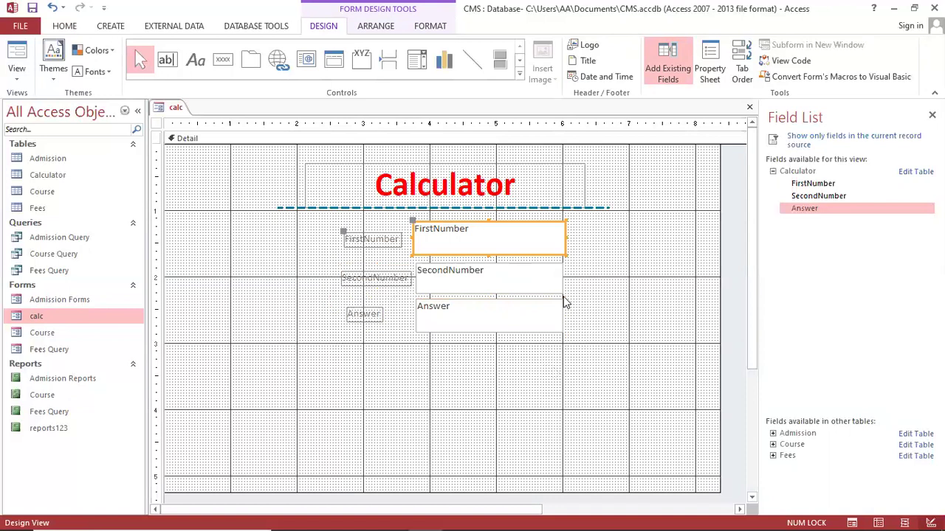
pyautogui.hotkey('shift', 'Left')
pyautogui.click(501, 374)
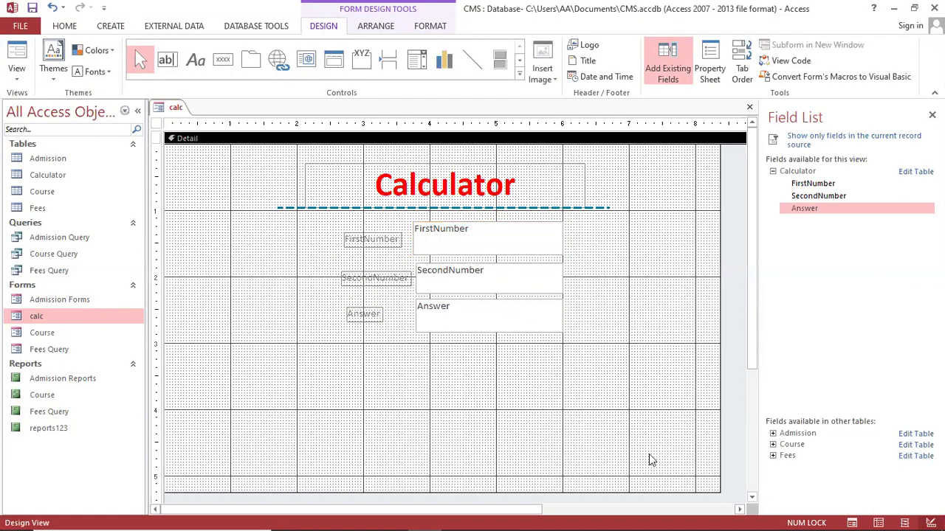
pyautogui.click(451, 239)
pyautogui.hotkey('shift', 'Right')
pyautogui.hotkey('shift', 'Right')
pyautogui.hotkey('shift', 'Right')
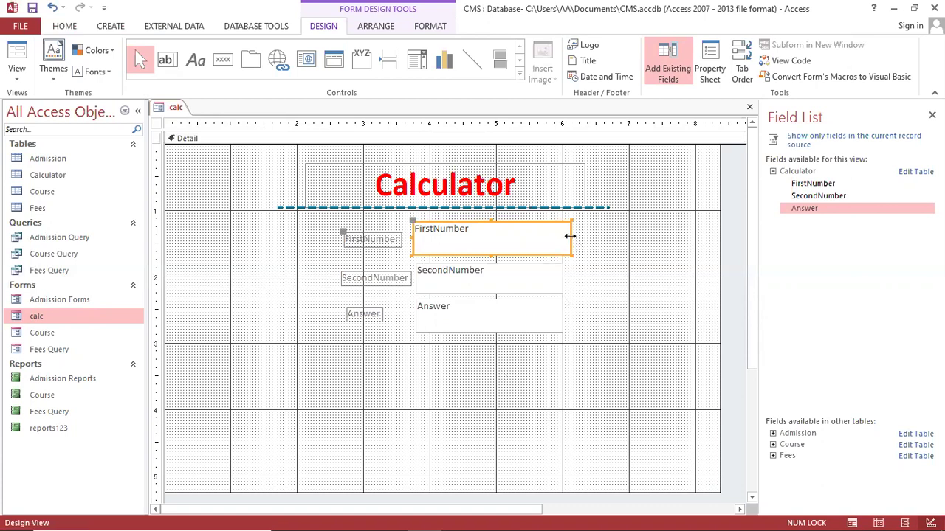
pyautogui.moveTo(571, 239); pyautogui.dragTo(564, 239)
pyautogui.moveTo(412, 237); pyautogui.dragTo(416, 236)
pyautogui.click(666, 372)
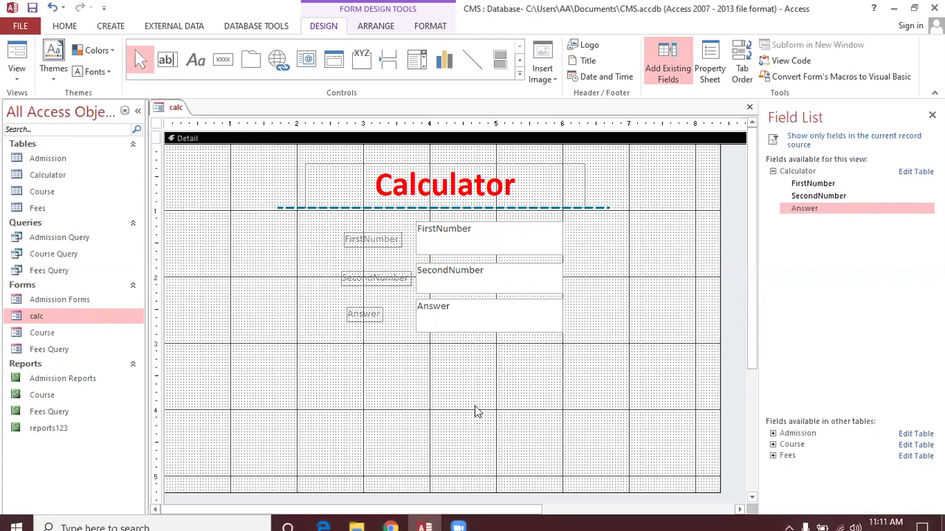
# Extend the Detail section slightly and draw a command button about 1.2 by 0.5 inches below the Answer label, skipping the wizard
pyautogui.click(528, 493)
pyautogui.moveTo(529, 493); pyautogui.dragTo(519, 496)
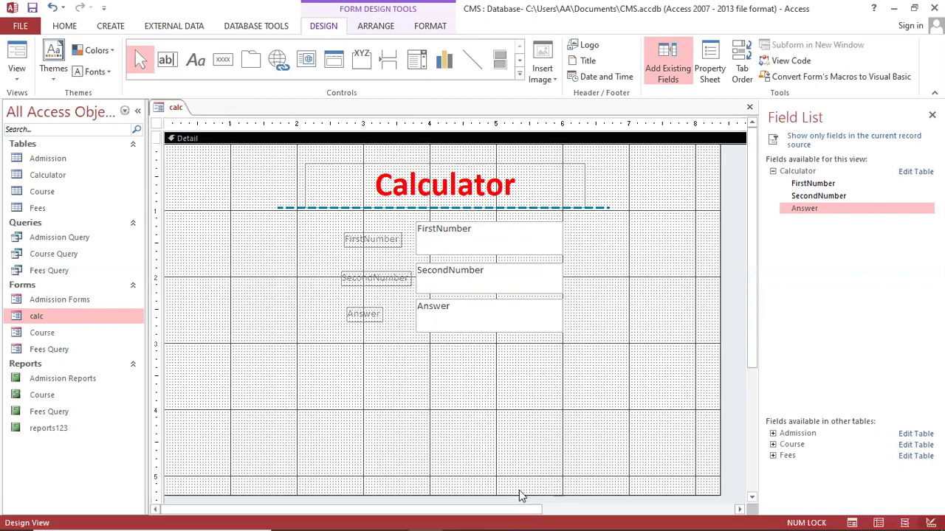
pyautogui.click(222, 61)
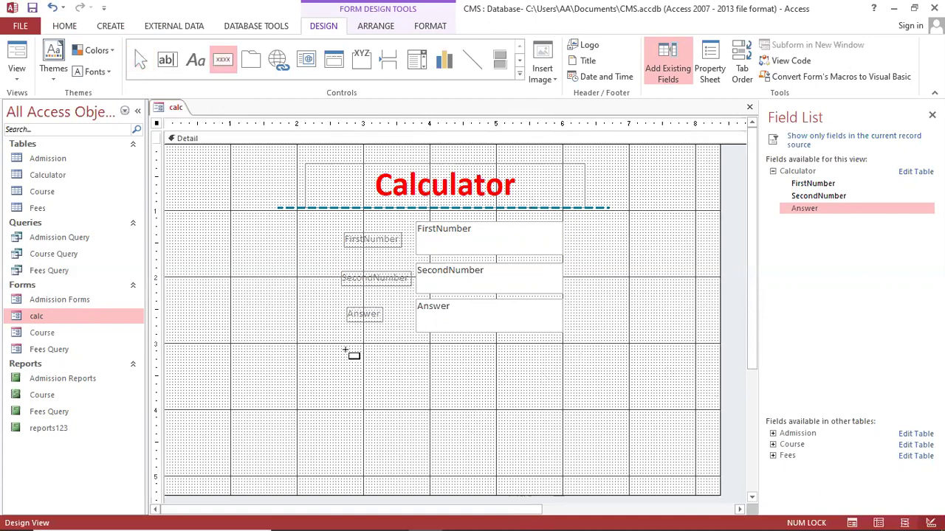
pyautogui.moveTo(342, 344); pyautogui.dragTo(423, 374)
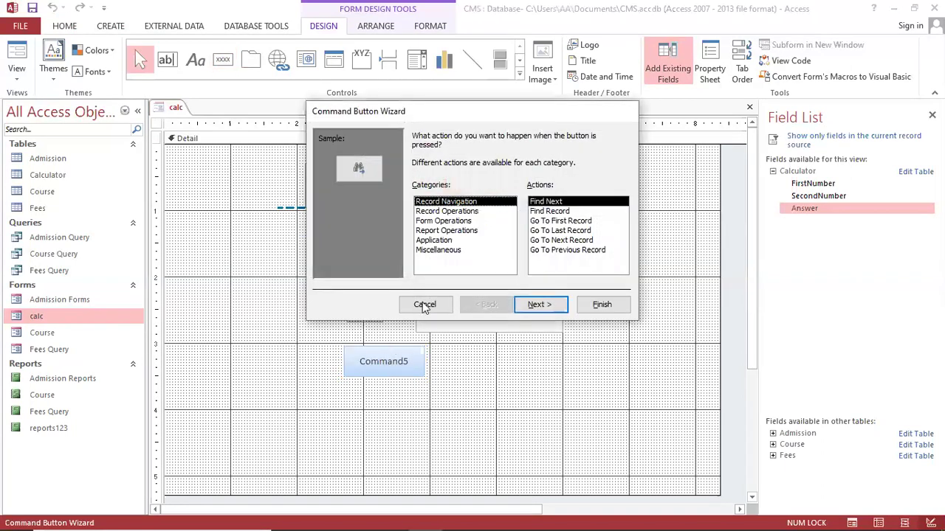
pyautogui.click(425, 302)
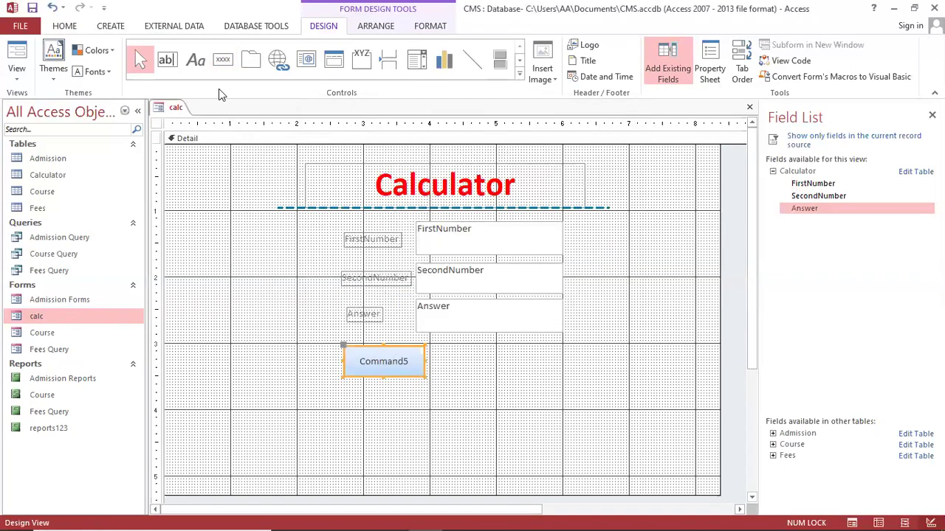
# Draw a second command button about 1 by 0.5 inches directly beside the first one, skipping the wizard
pyautogui.click(224, 62)
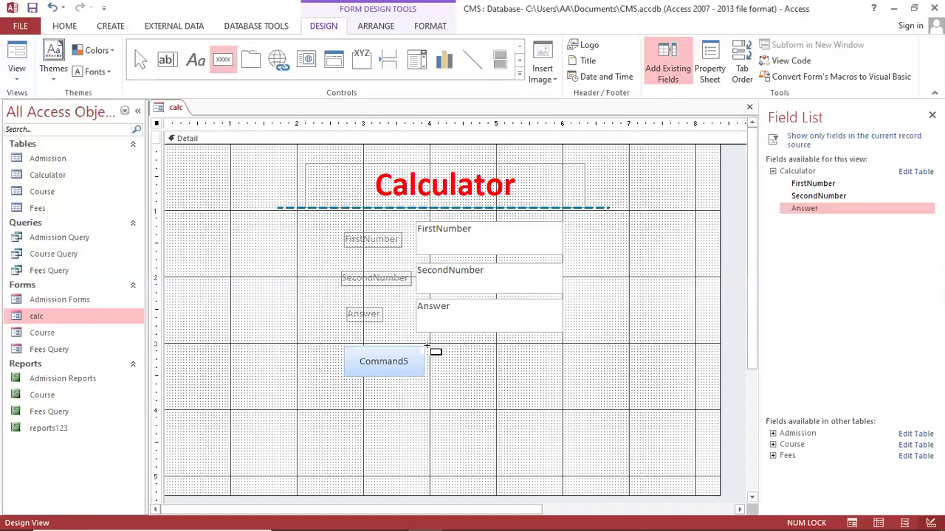
pyautogui.moveTo(428, 346); pyautogui.dragTo(464, 377)
pyautogui.moveTo(493, 374); pyautogui.dragTo(490, 371)
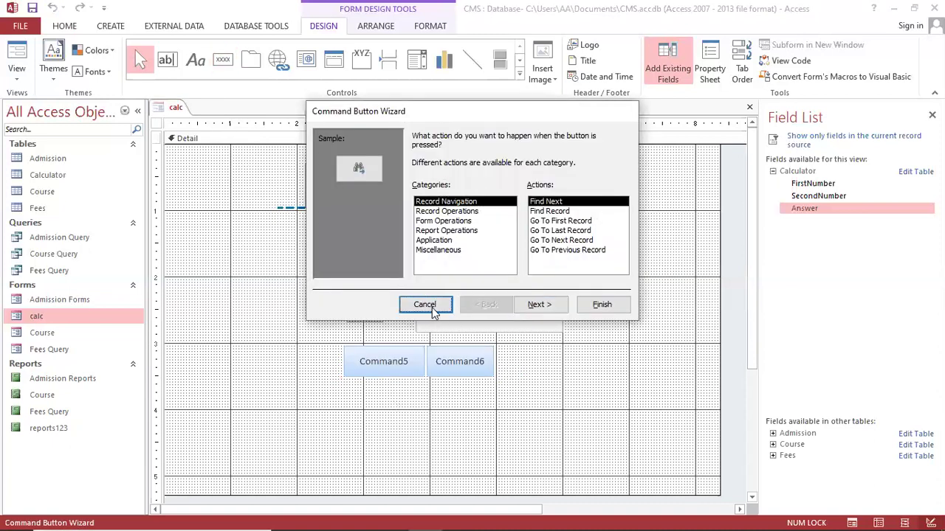
pyautogui.click(437, 306)
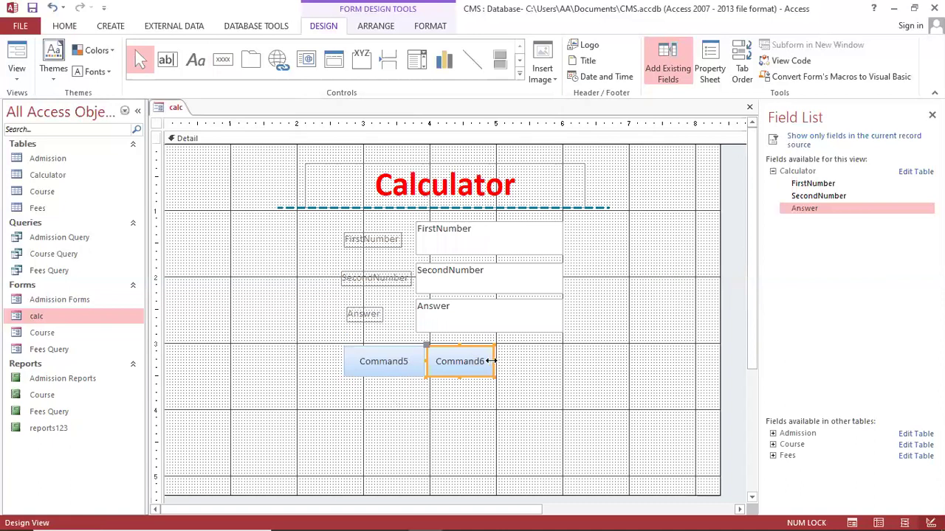
# Widen the second button to about 1.3 inches and shift both buttons right beneath the Answer text box, leaving a small gap between them
pyautogui.moveTo(513, 360)
pyautogui.mouseDown()
pyautogui.moveTo(505, 369)
pyautogui.moveTo(523, 375)
pyautogui.mouseUp()
pyautogui.click(473, 389)
pyautogui.moveTo(404, 377); pyautogui.dragTo(435, 375)
pyautogui.click(504, 393)
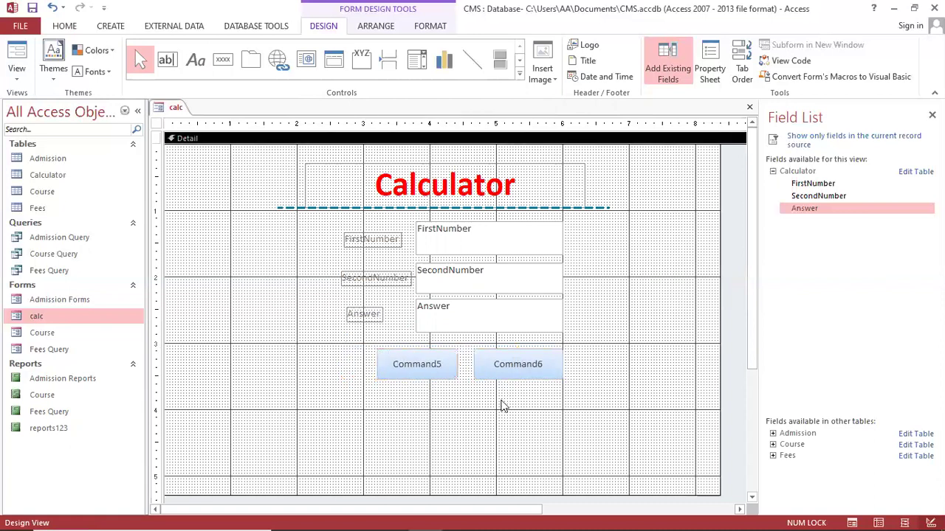
# Match the second button's width to the first by comparing them stacked, and return it to the first button's right side
pyautogui.click(450, 371)
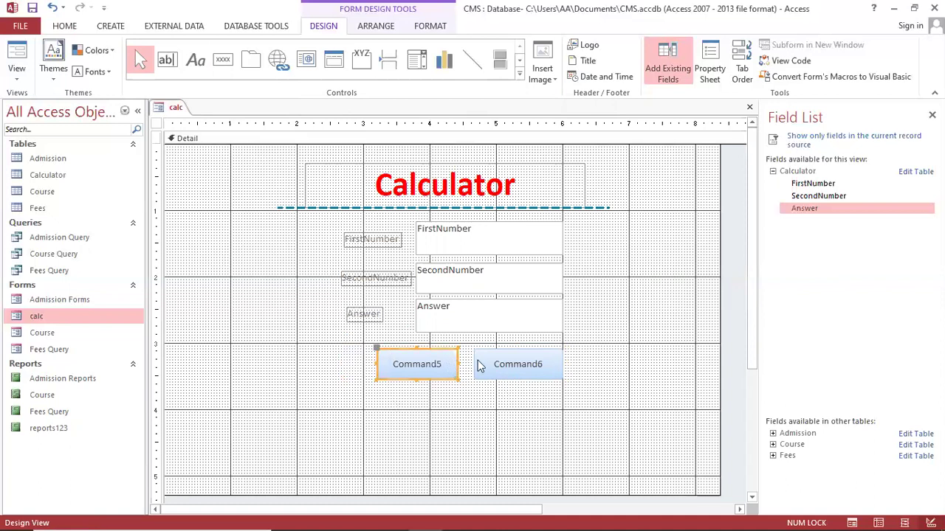
pyautogui.moveTo(502, 375); pyautogui.dragTo(400, 404)
pyautogui.moveTo(465, 406); pyautogui.dragTo(465, 414)
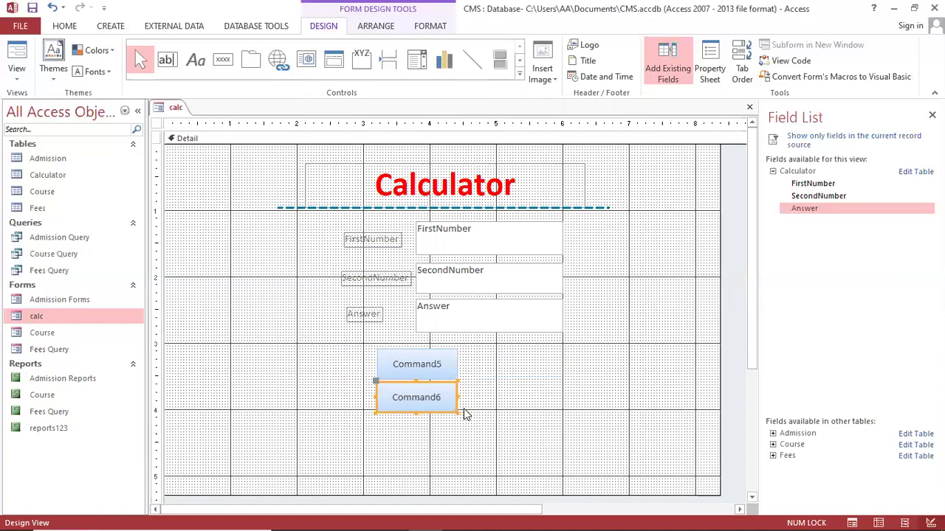
pyautogui.click(466, 417)
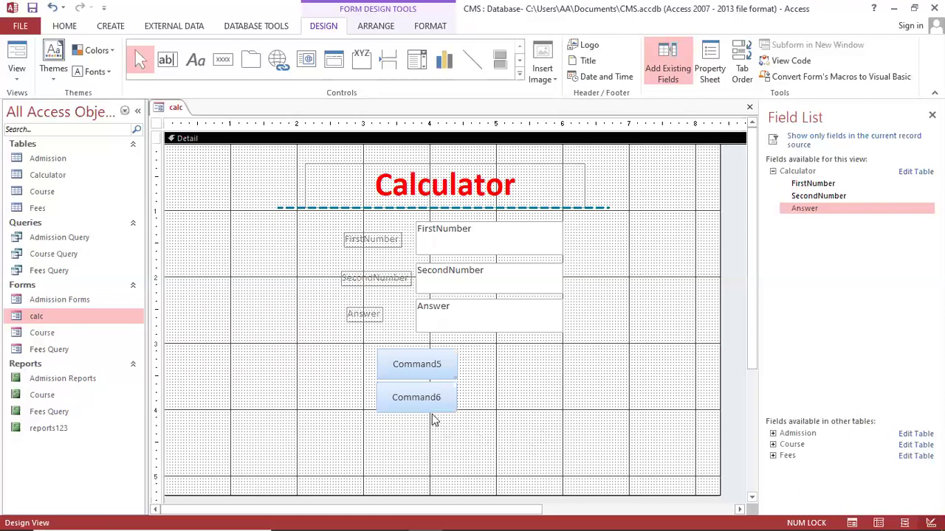
pyautogui.moveTo(436, 411); pyautogui.dragTo(534, 376)
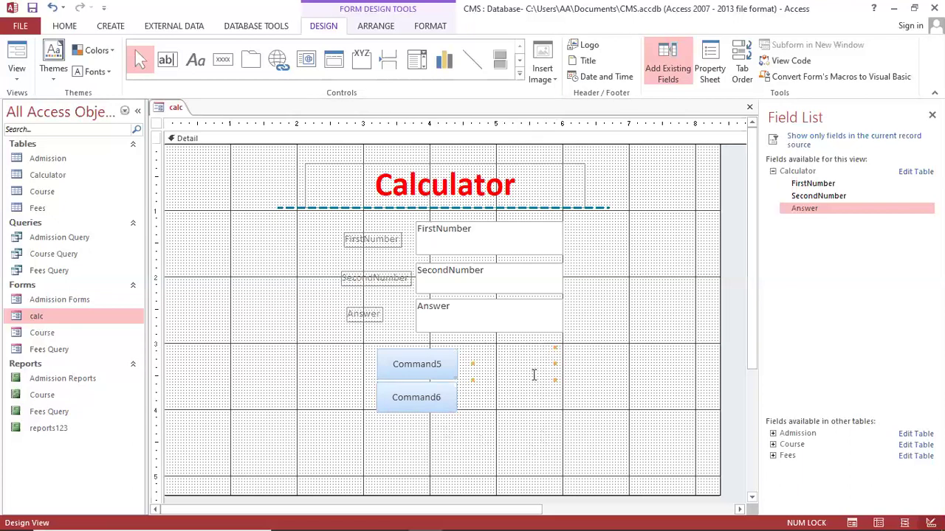
pyautogui.click(523, 424)
# Add a third command button without the wizard, resize it to about 1.2 by 0.5 inches and place it below the first button
pyautogui.click(223, 59)
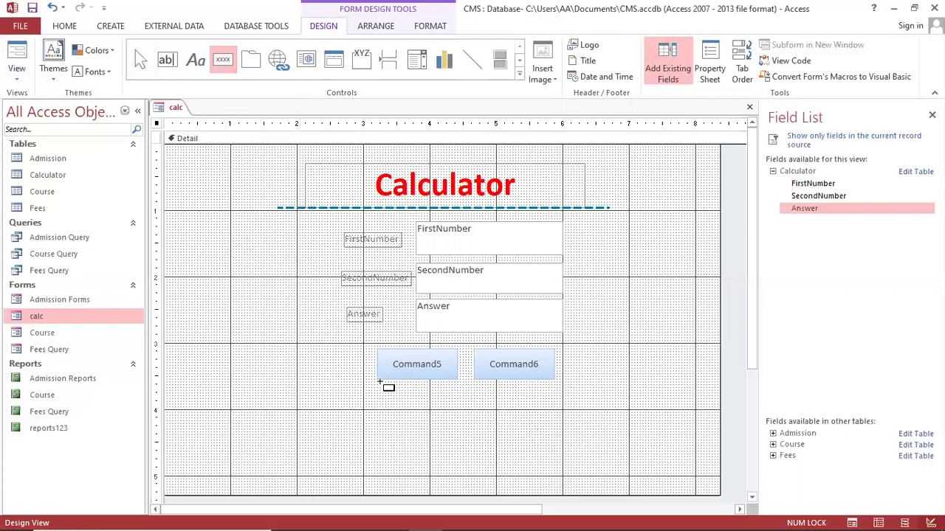
pyautogui.moveTo(377, 382); pyautogui.dragTo(463, 418)
pyautogui.click(423, 304)
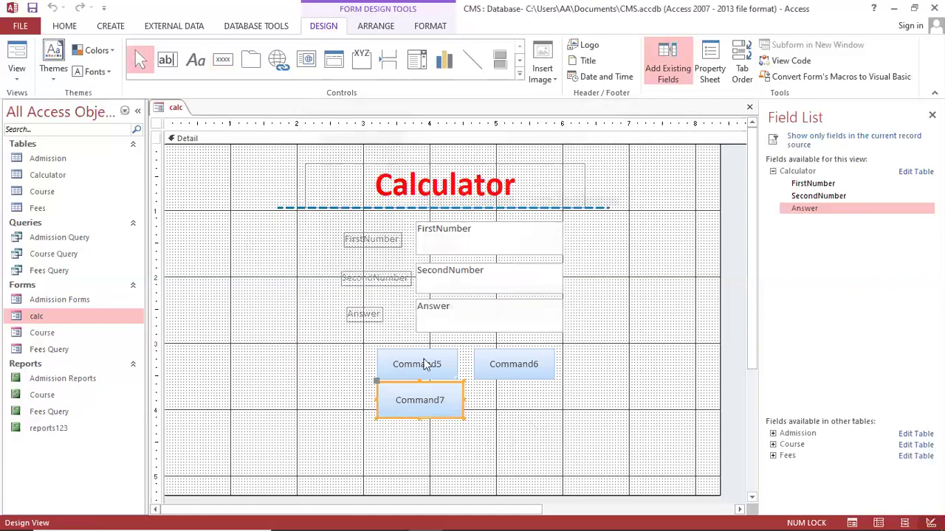
pyautogui.moveTo(425, 411); pyautogui.dragTo(604, 380)
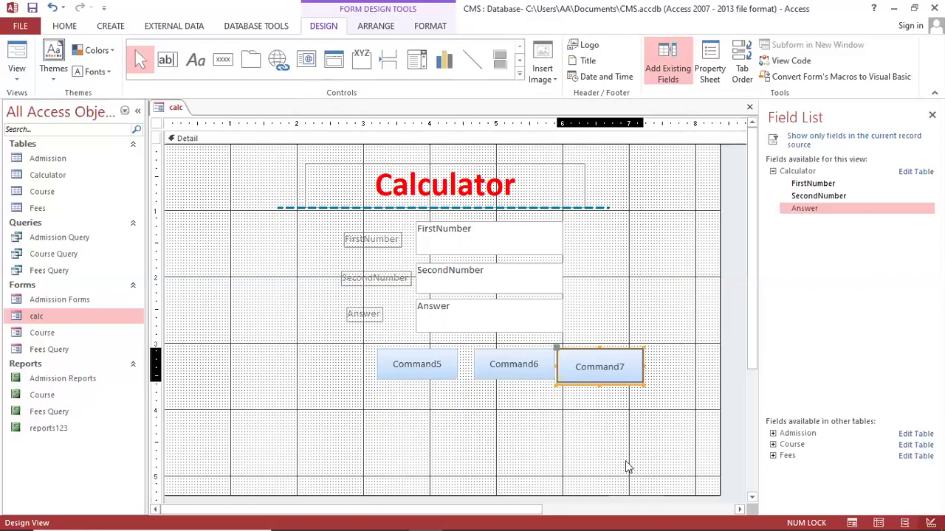
pyautogui.click(635, 405)
pyautogui.moveTo(596, 374); pyautogui.dragTo(432, 419)
pyautogui.click(512, 443)
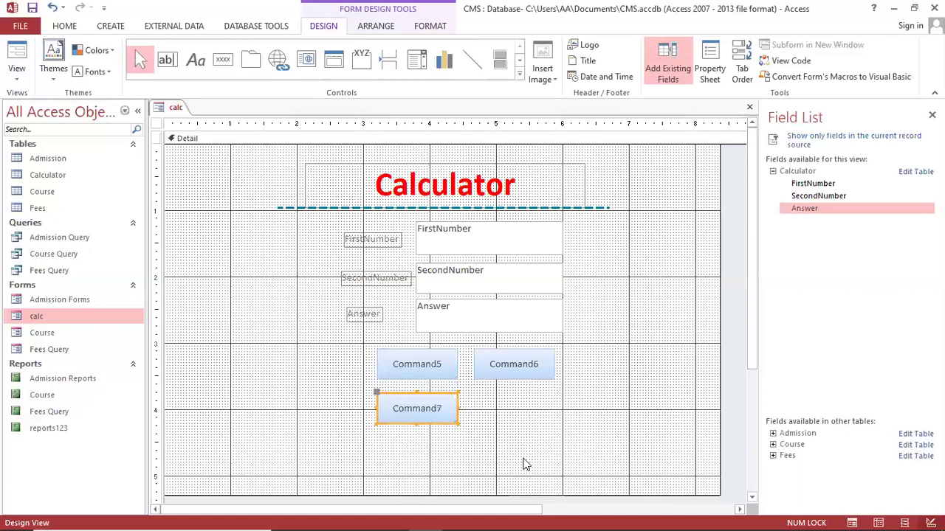
# Add a fourth command button below the second without the wizard and widen it to match at about 1.2 inches
pyautogui.click(222, 63)
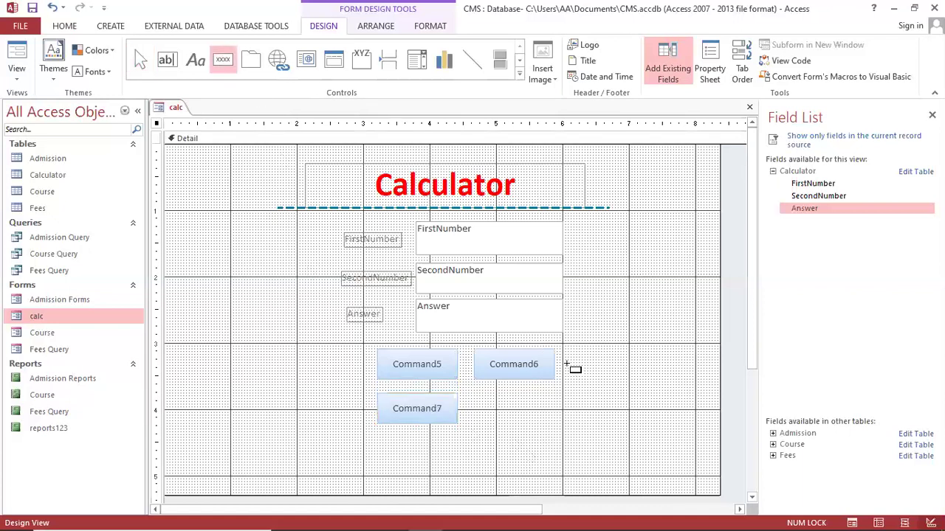
pyautogui.moveTo(473, 396)
pyautogui.mouseDown()
pyautogui.moveTo(516, 432)
pyautogui.moveTo(549, 427)
pyautogui.mouseUp()
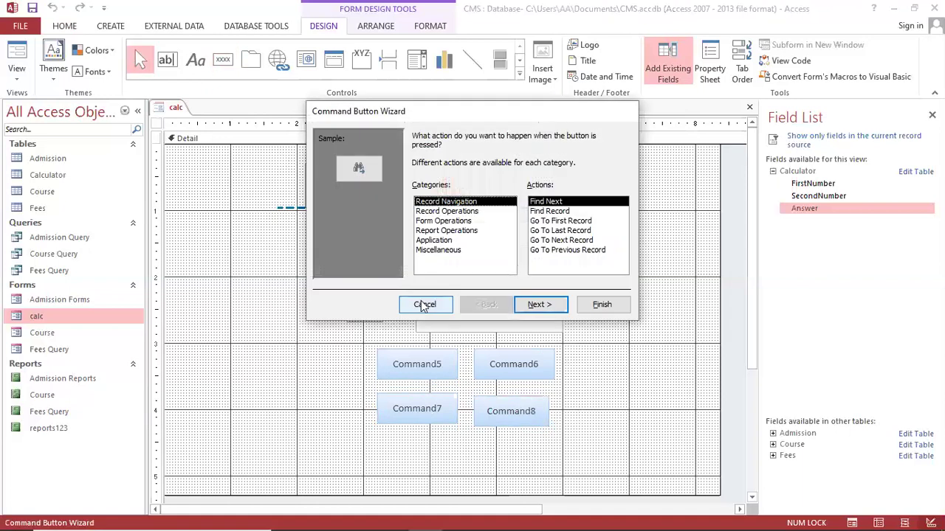
pyautogui.click(422, 303)
pyautogui.moveTo(549, 410); pyautogui.dragTo(553, 412)
pyautogui.click(573, 428)
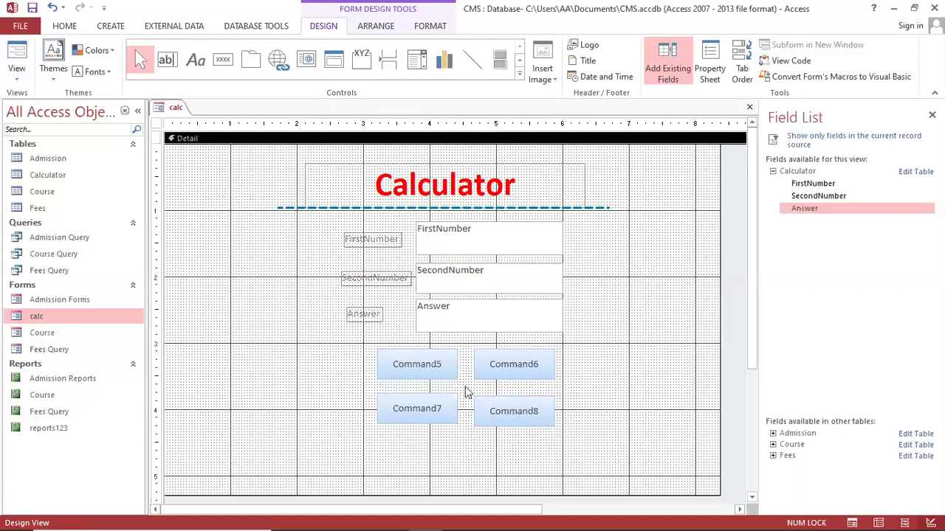
# Caption the first command button "Add +" and the second one beside it "Sub -"
pyautogui.click(437, 363)
pyautogui.click(437, 364)
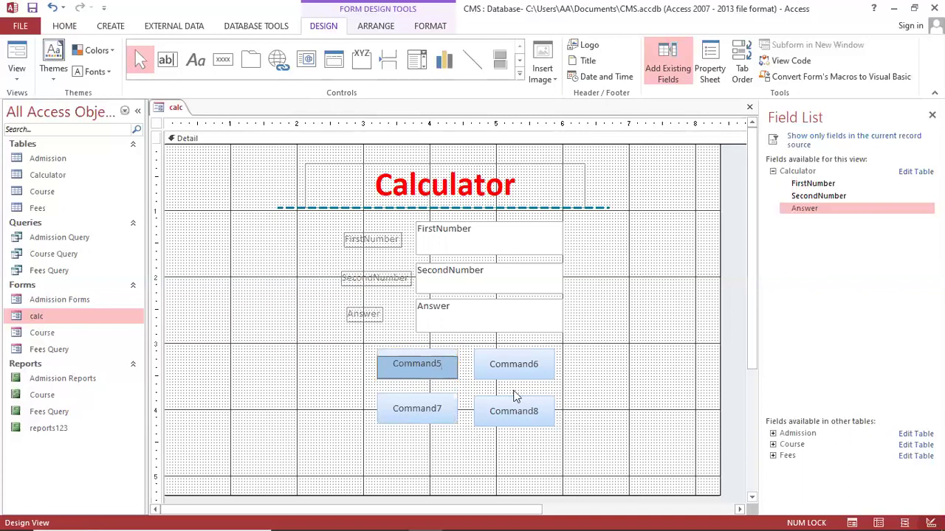
pyautogui.hotkey('ctrl', 'a')
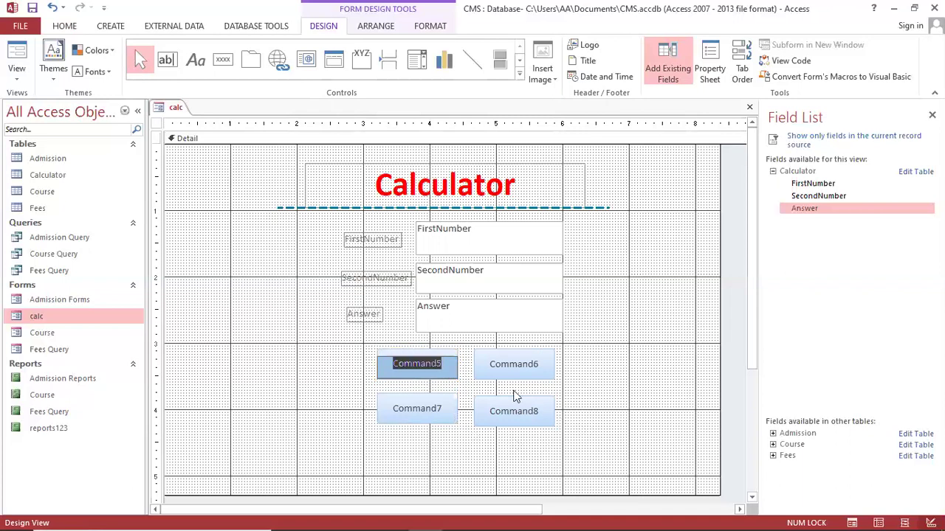
pyautogui.write('Add +')
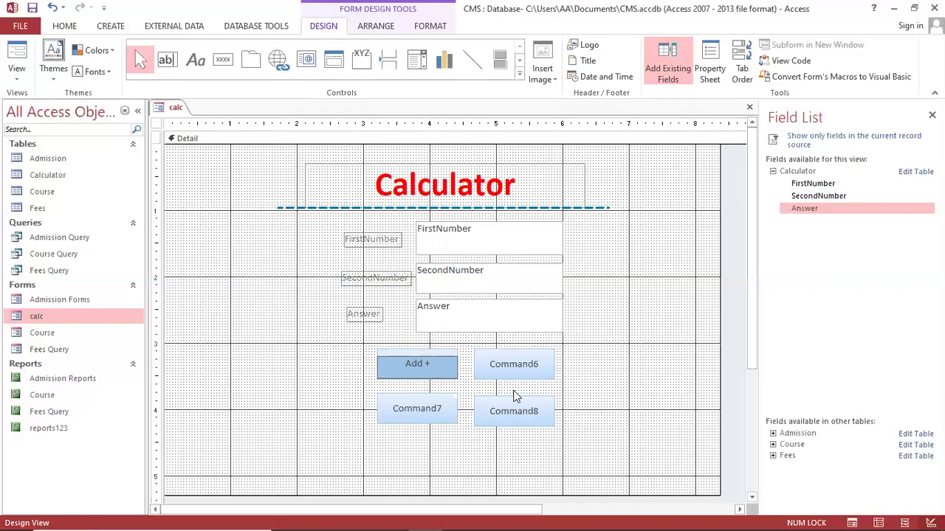
pyautogui.click(510, 364)
pyautogui.press('F2')
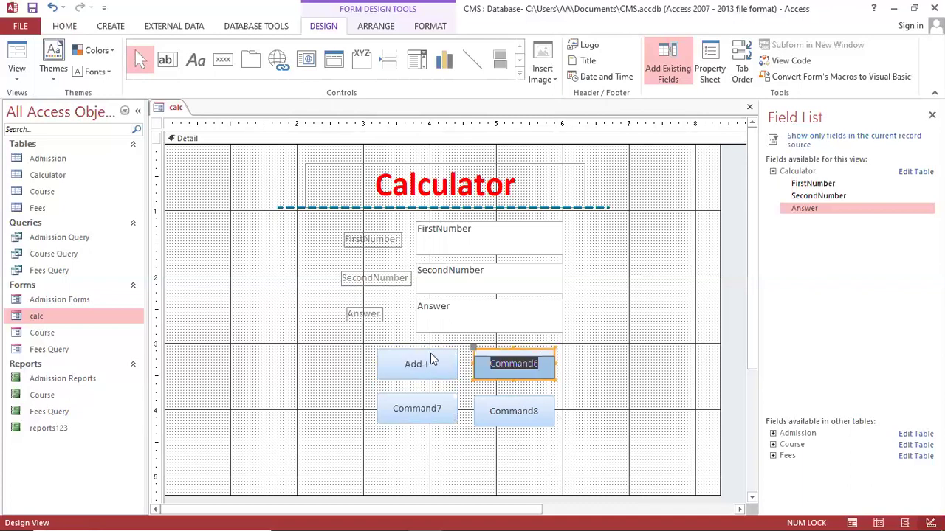
pyautogui.write('Sub -')
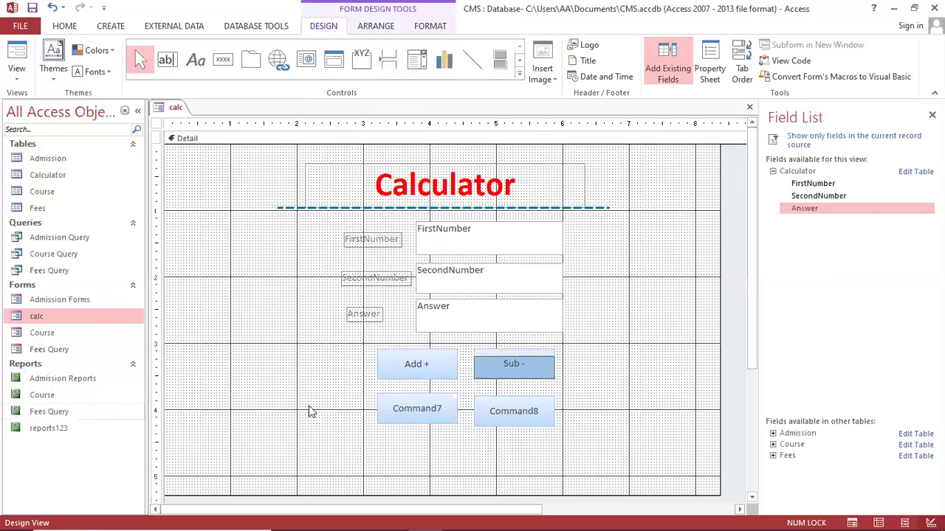
# Replace the caption of the third button, below Add +, with "Division /"
pyautogui.click(424, 410)
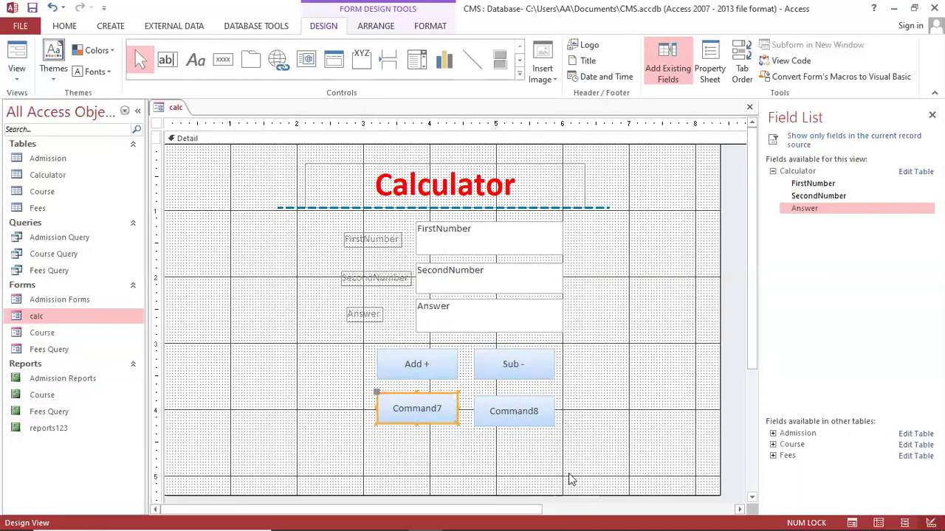
pyautogui.click(441, 408)
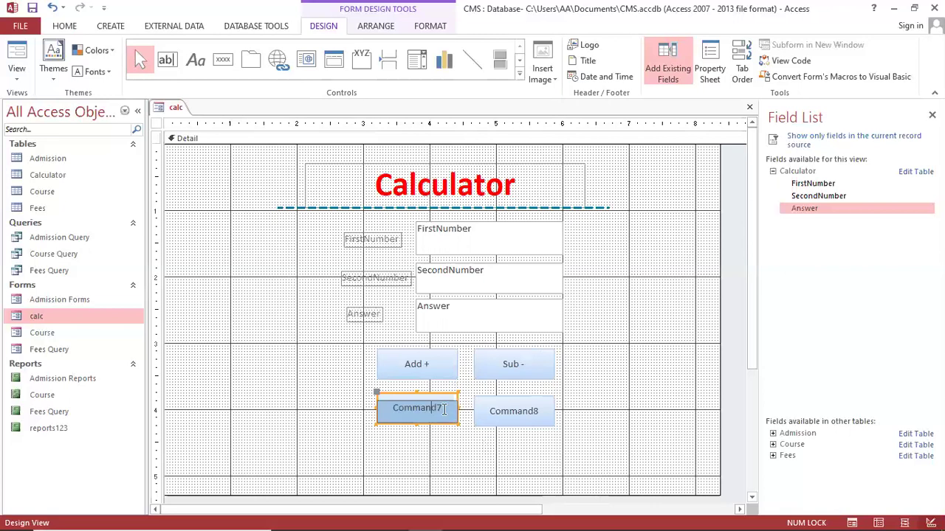
pyautogui.moveTo(446, 408); pyautogui.dragTo(338, 415)
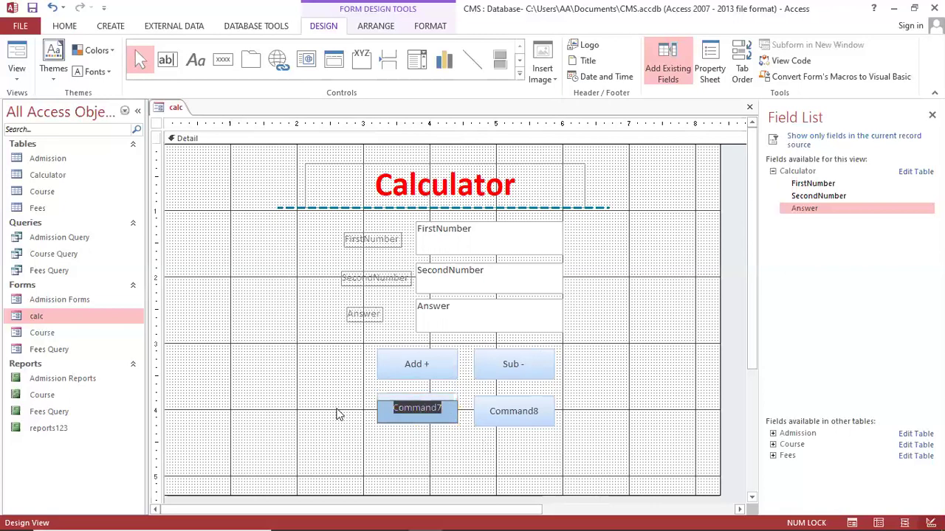
pyautogui.write('Division')
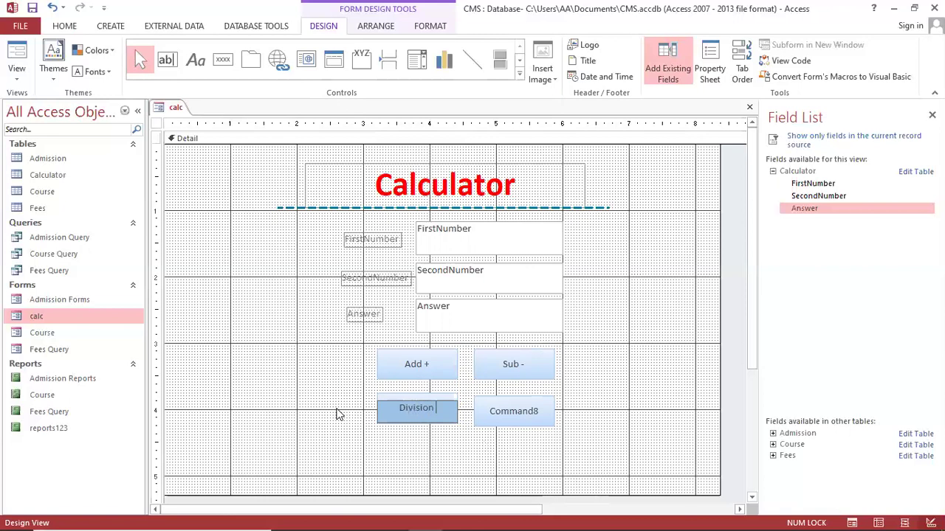
pyautogui.write(' /')
# Replace the caption of the fourth button, below Sub -, with "Mul *"
pyautogui.click(543, 419)
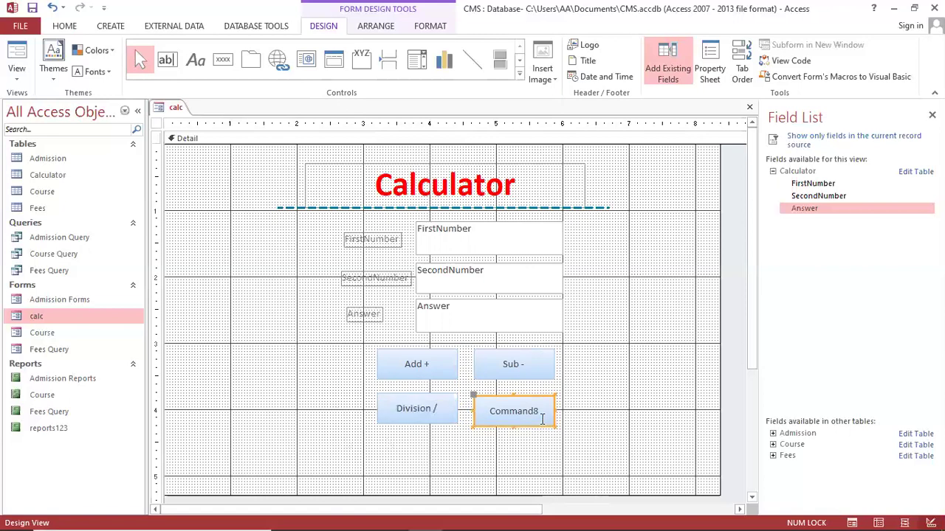
pyautogui.click(541, 412)
pyautogui.moveTo(538, 411); pyautogui.dragTo(483, 410)
pyautogui.press('BackSpace')
pyautogui.write('Mul ')
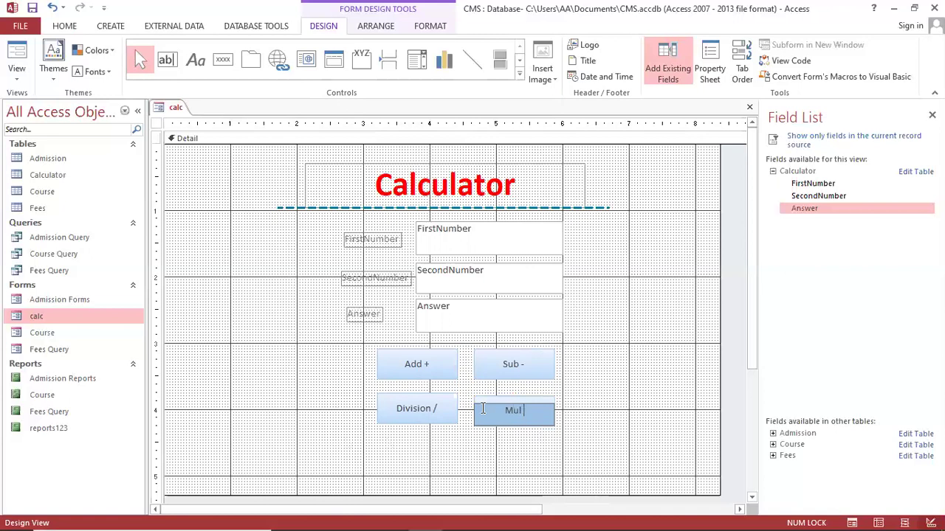
pyautogui.write('*')
pyautogui.click(602, 396)
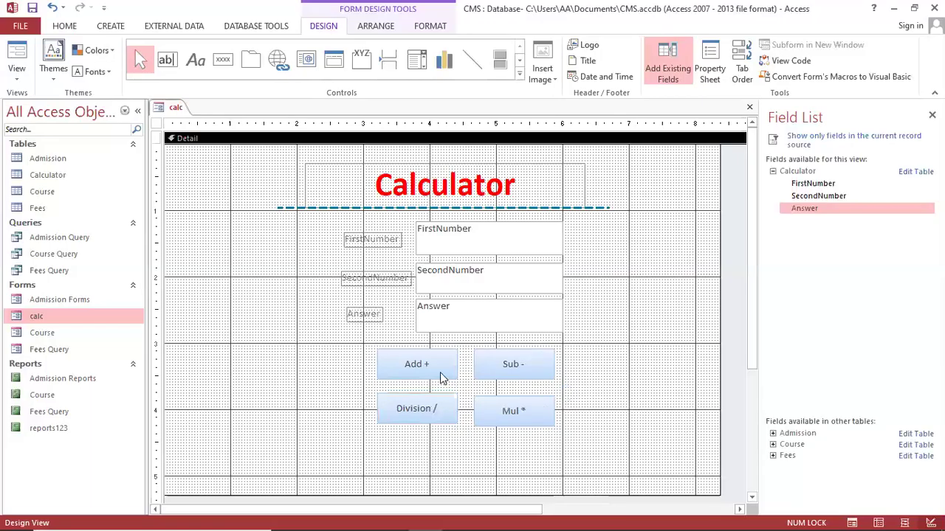
# Hide the Field List to free up space beside the form design
pyautogui.click(442, 373)
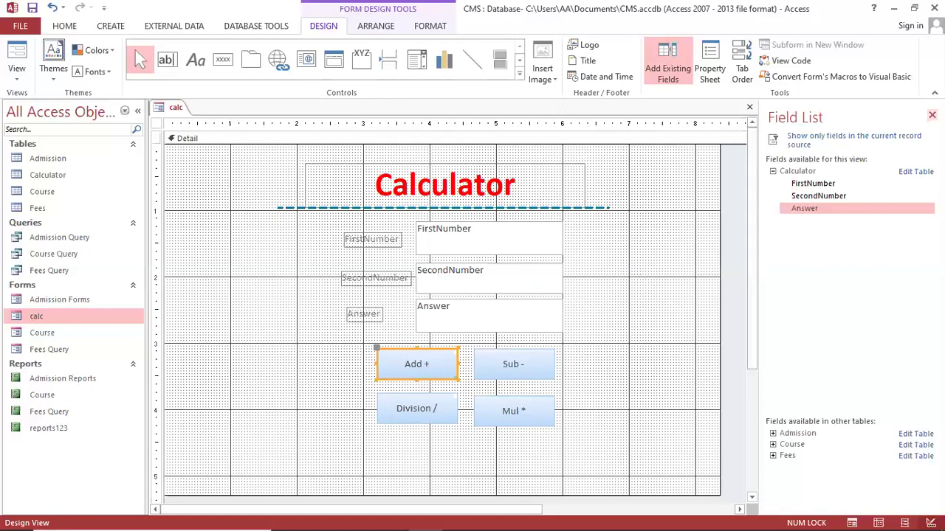
pyautogui.hotkey('alt', 'F8')
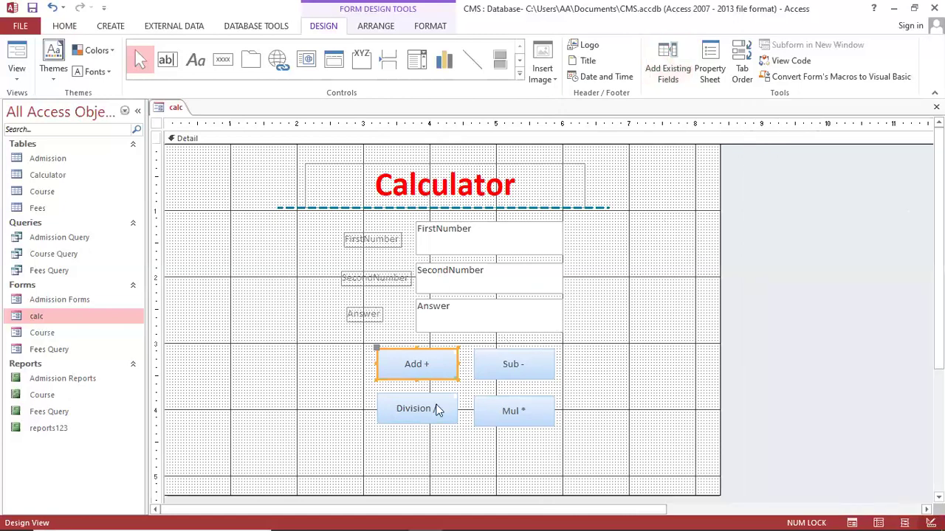
pyautogui.click(336, 375)
pyautogui.click(433, 380)
pyautogui.rightClick(432, 381)
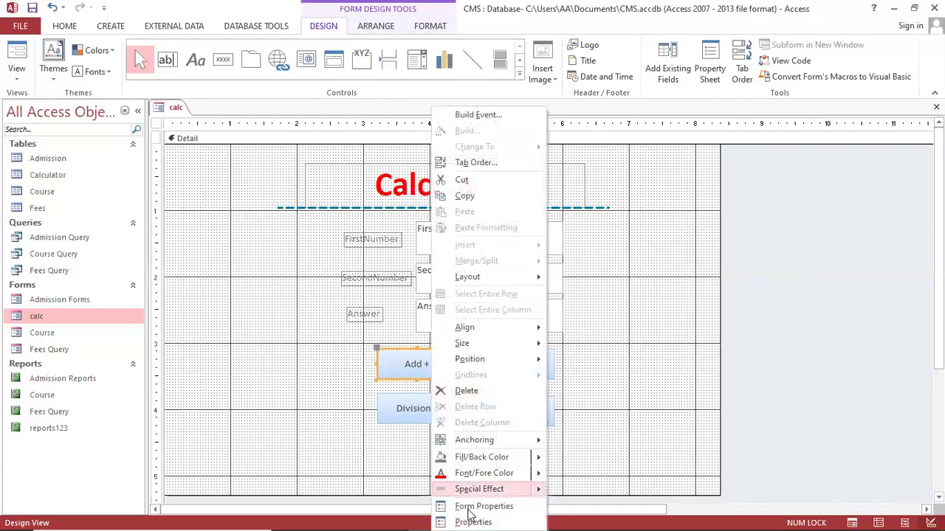
pyautogui.click(264, 438)
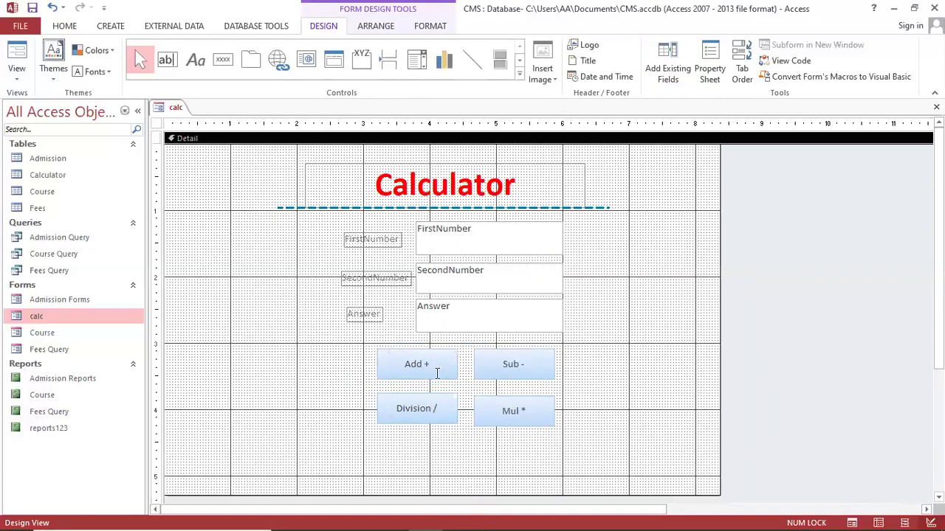
# Set the Add + button's On Click event to [Event Procedure] and open its code in a maximized code window
pyautogui.click(437, 374)
pyautogui.rightClick(437, 374)
pyautogui.click(476, 517)
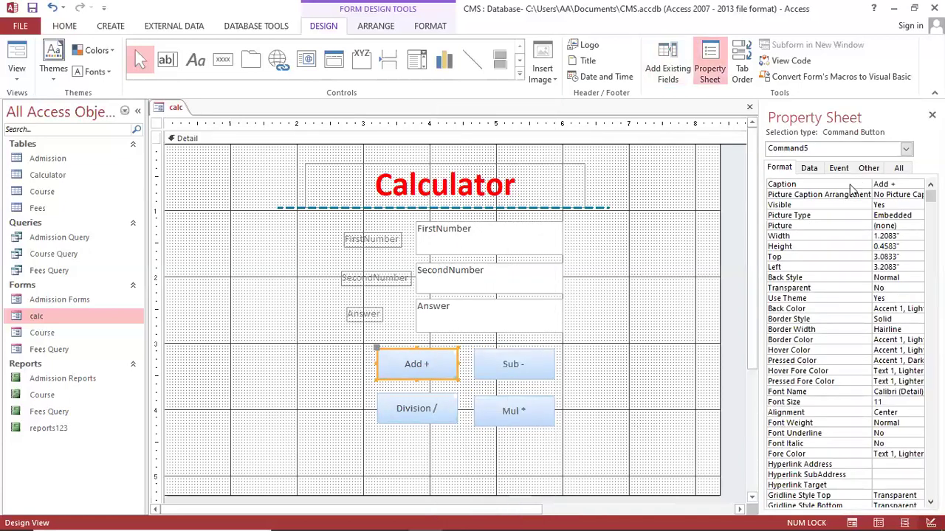
pyautogui.click(840, 168)
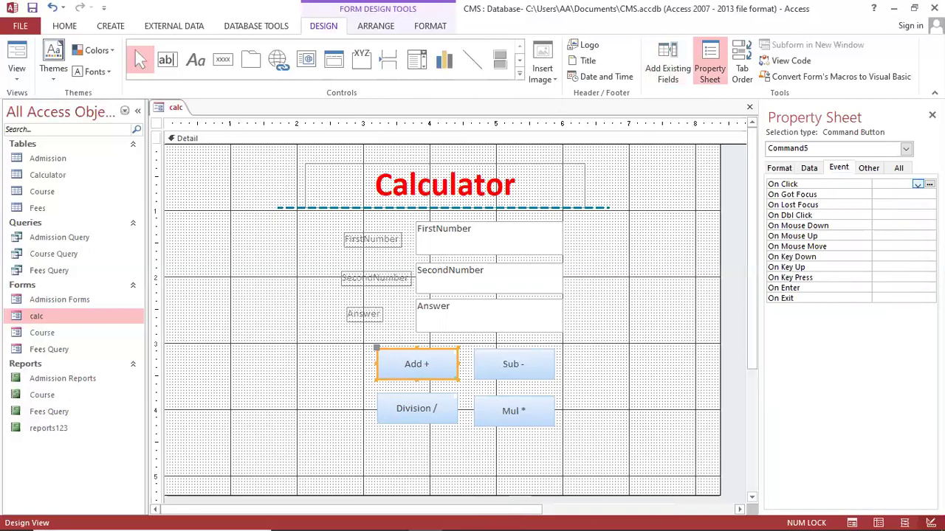
pyautogui.click(917, 184)
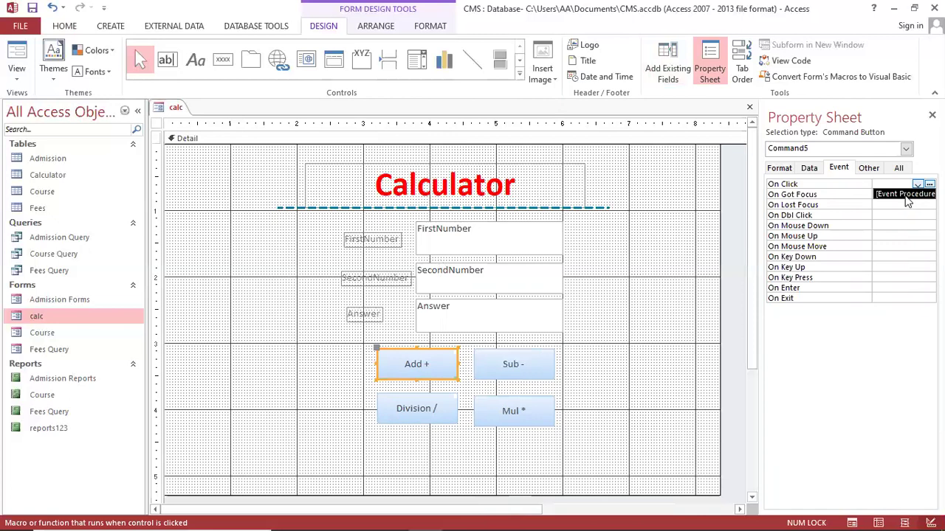
pyautogui.click(906, 194)
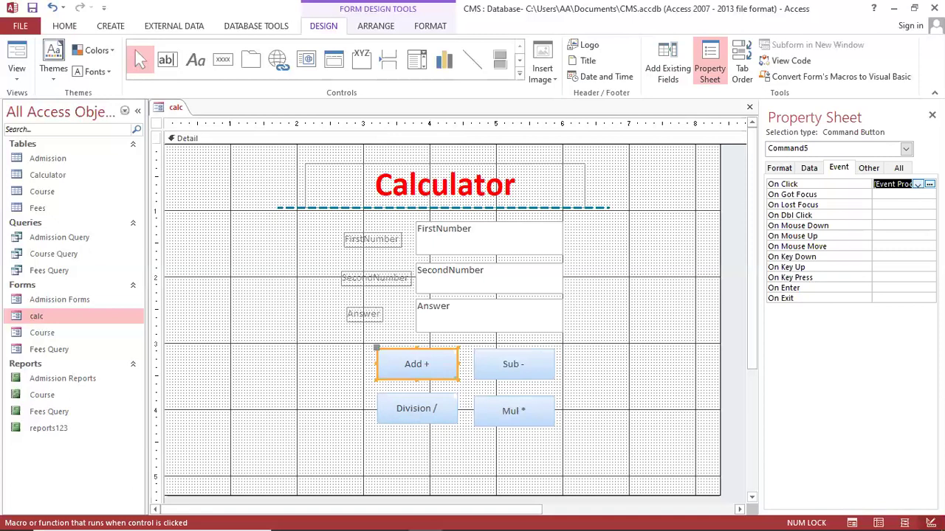
pyautogui.click(929, 184)
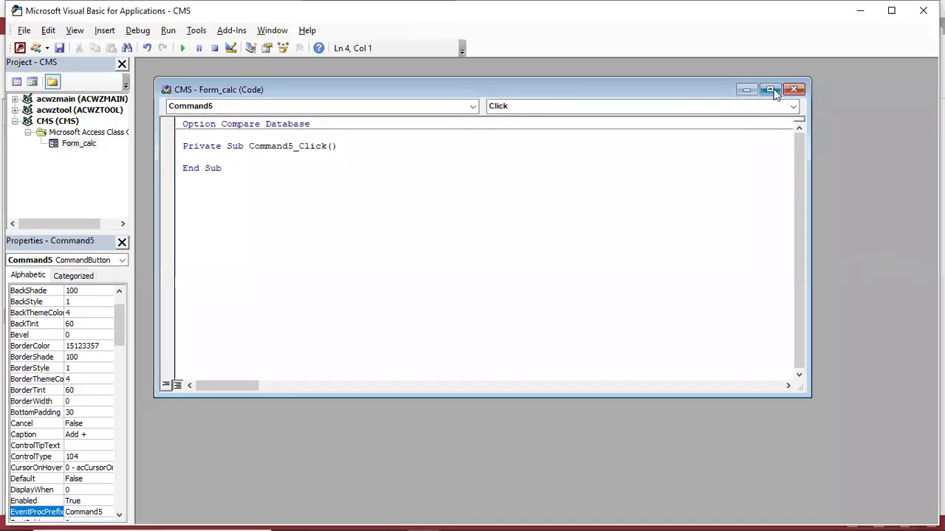
pyautogui.click(771, 89)
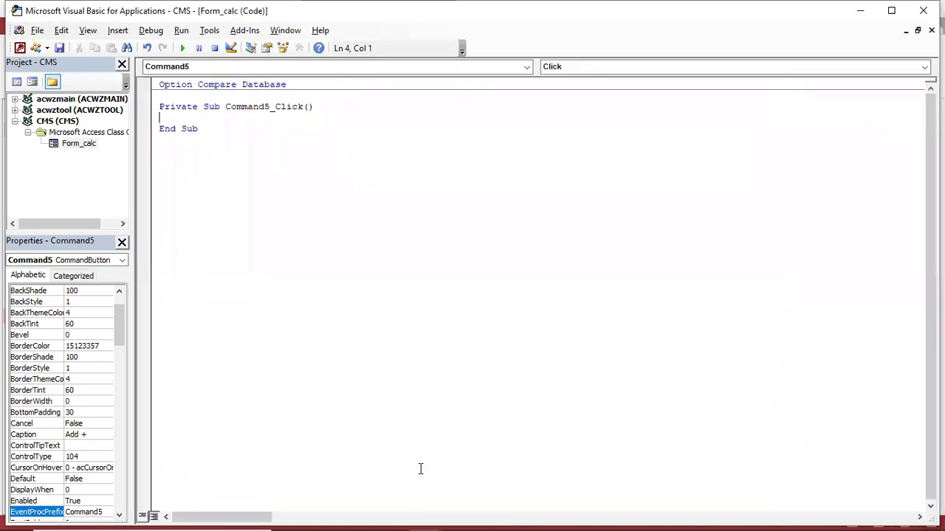
# Insert an empty BeforeUpdate procedure for Answer, and reopen the Add + button's click code from the form
pyautogui.click(526, 67)
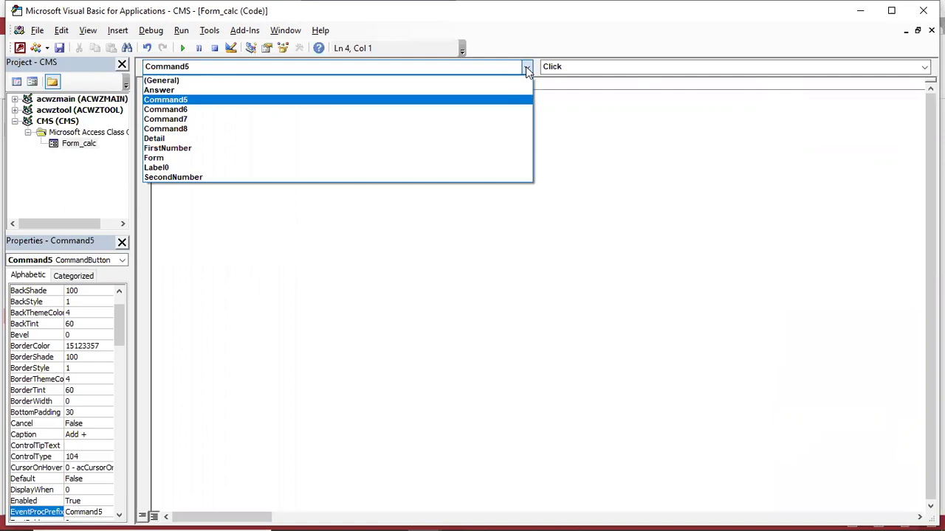
pyautogui.click(303, 90)
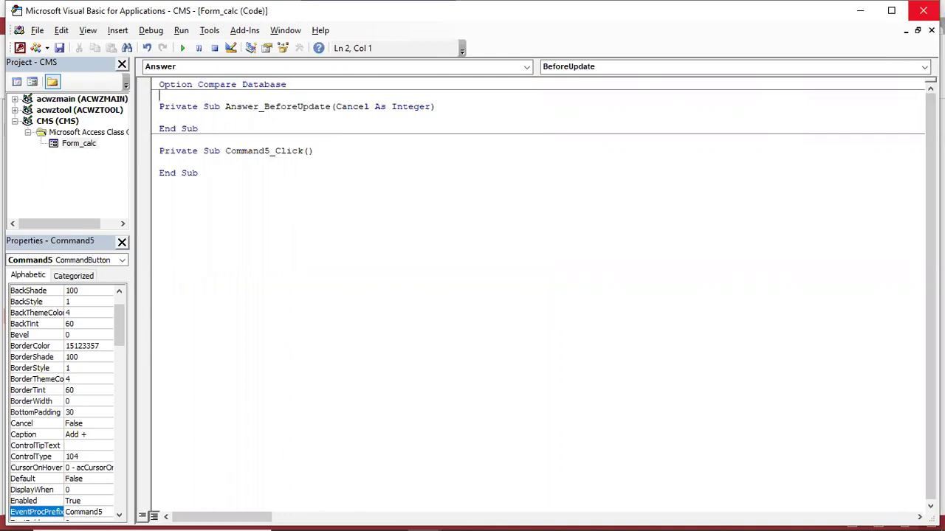
pyautogui.click(924, 10)
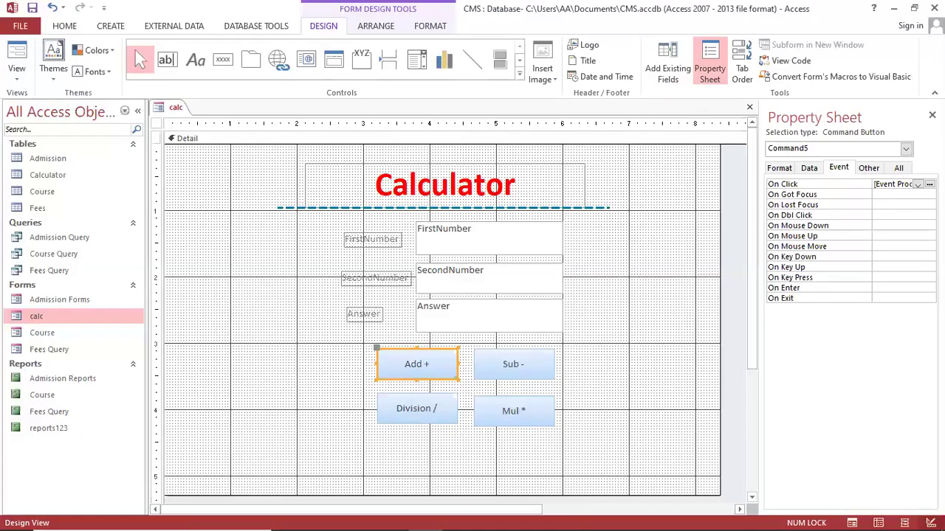
pyautogui.click(929, 184)
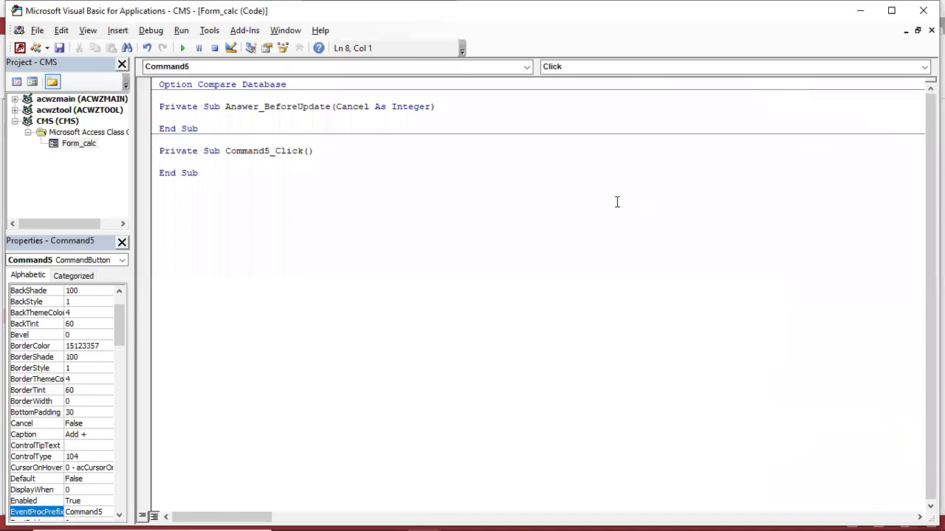
# Write Answer = FirstNumber + SecondNumber inside the Command5_Click procedure, with blank lines around it
pyautogui.press('Return')
pyautogui.press('Return')
pyautogui.press('Return')
pyautogui.press('Up')
pyautogui.press('Up')
pyautogui.click(528, 66)
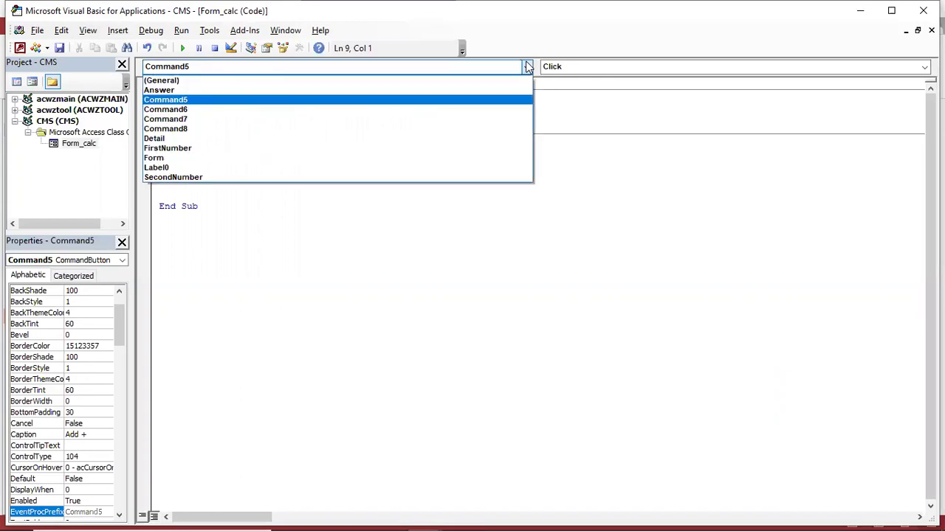
pyautogui.click(178, 195)
pyautogui.click(189, 181)
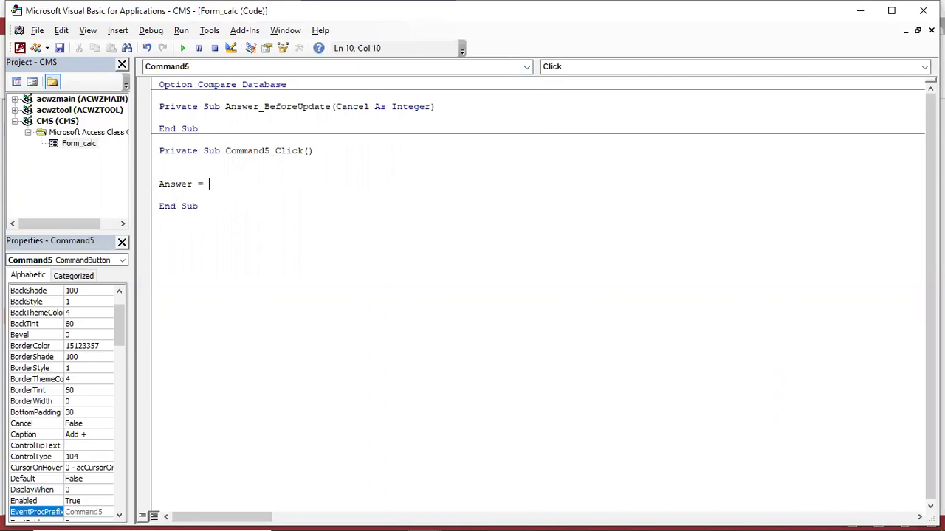
pyautogui.write('Answer = FirstNumber + Second')
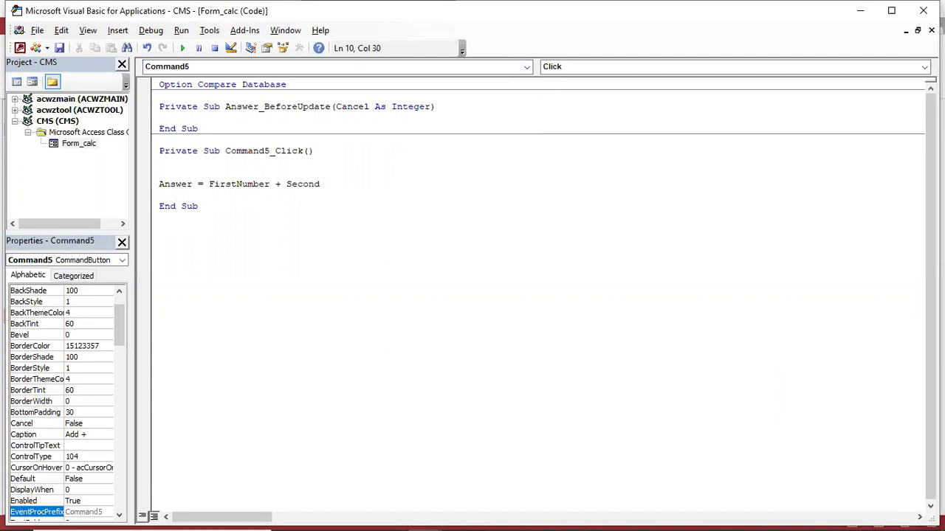
pyautogui.write('ber')
pyautogui.press('Return')
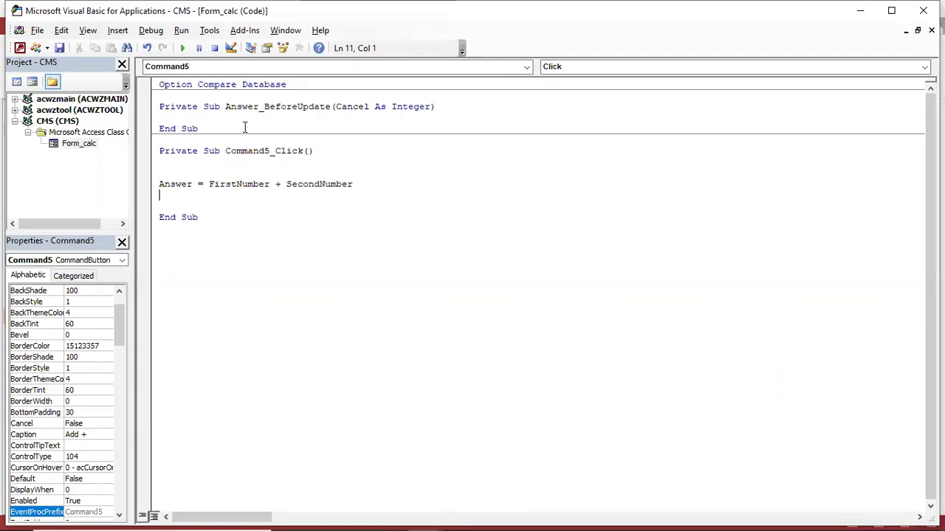
# Insert an empty BeforeUpdate procedure for FirstNumber, and put the cursor back at the end of the addition line
pyautogui.click(528, 67)
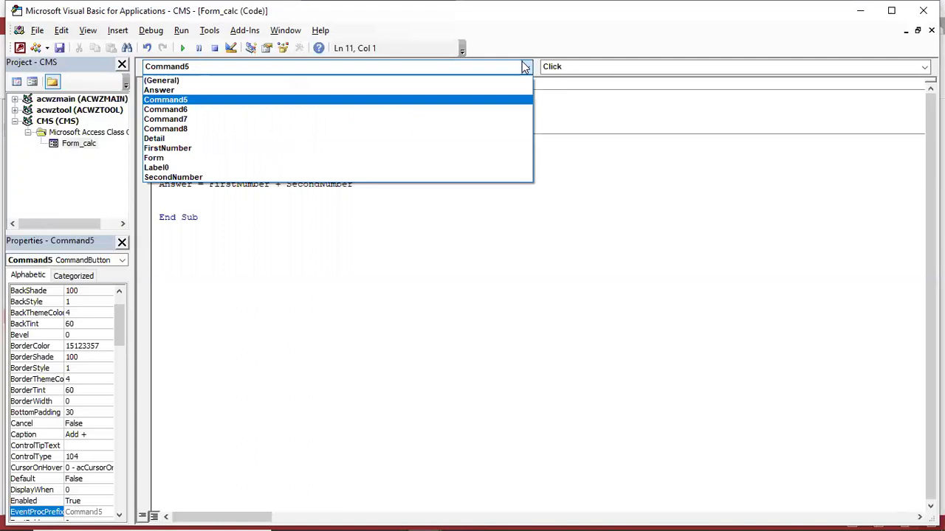
pyautogui.click(301, 148)
pyautogui.click(389, 176)
pyautogui.click(391, 182)
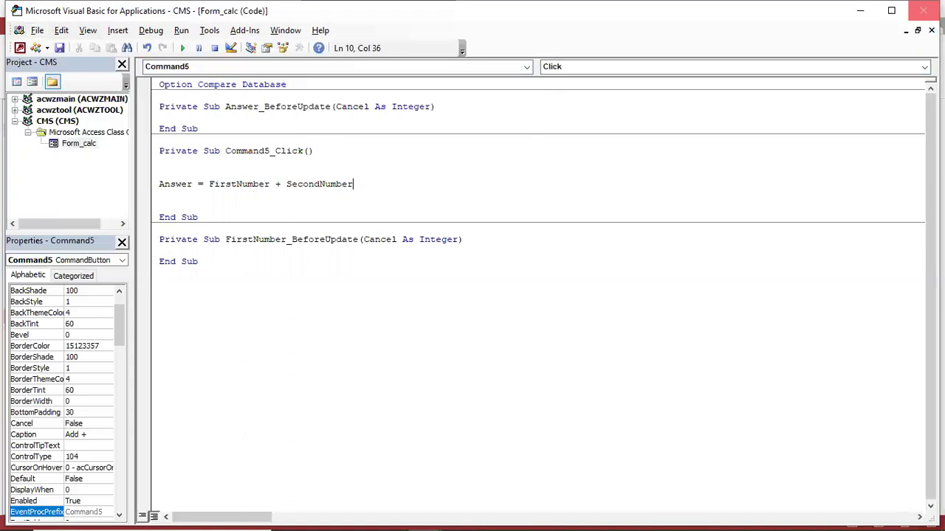
# Run the calc form, enter 15 as both FirstNumber and SecondNumber, and test the Add + and Sub - buttons
pyautogui.hotkey('alt', 'F11')
pyautogui.press('F5')
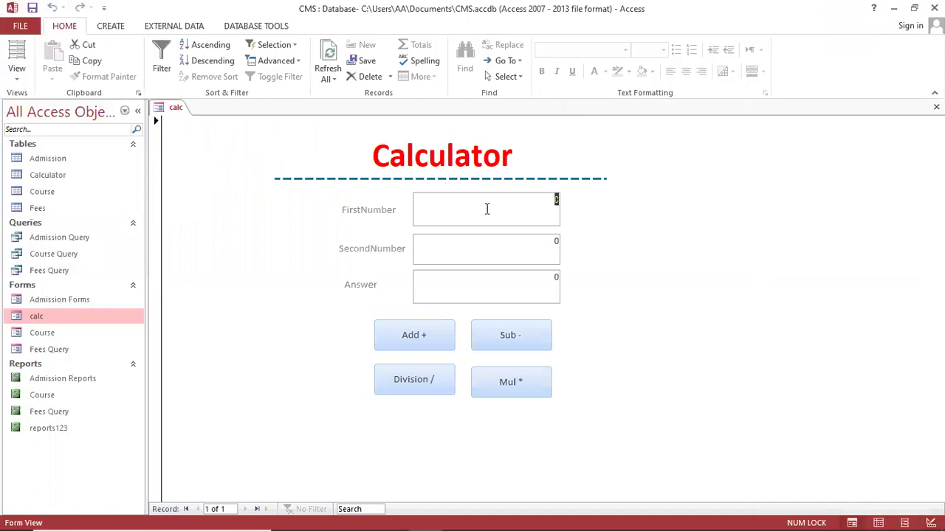
pyautogui.write('15')
pyautogui.press('Tab')
pyautogui.write('15')
pyautogui.click(411, 333)
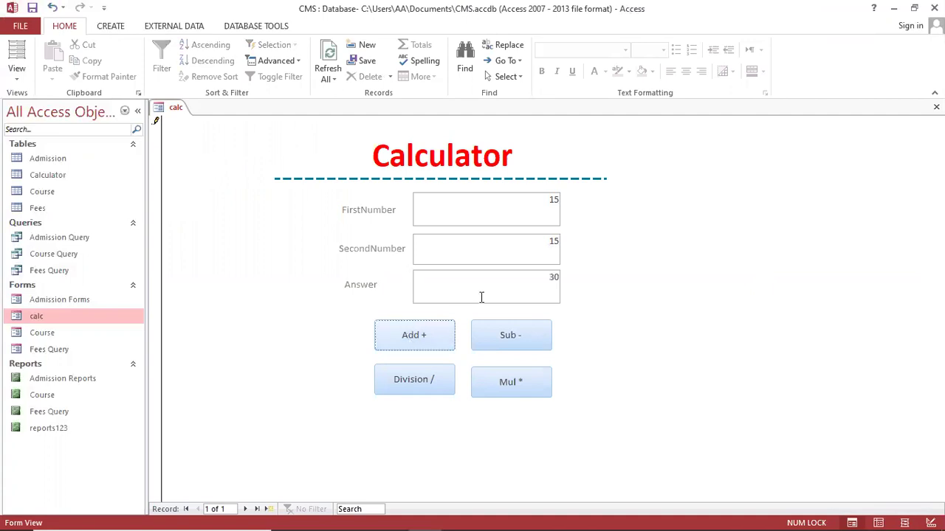
pyautogui.click(487, 337)
# Return the calc form to Design View and create a click event procedure for the Sub - button
pyautogui.rightClick(693, 142)
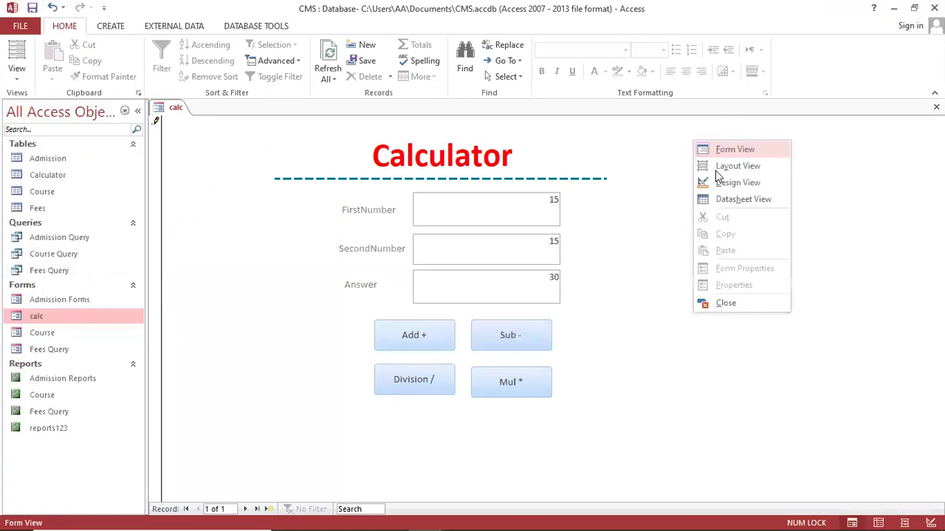
pyautogui.click(734, 182)
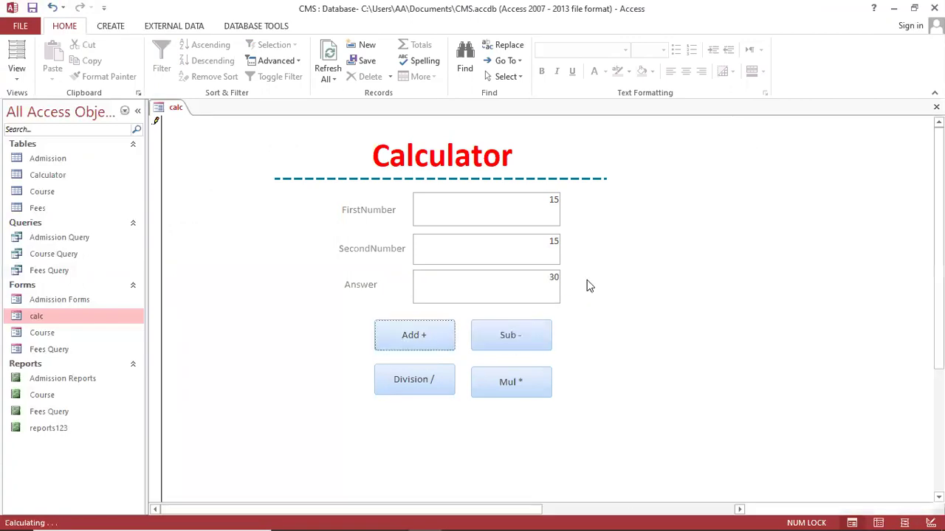
pyautogui.click(524, 369)
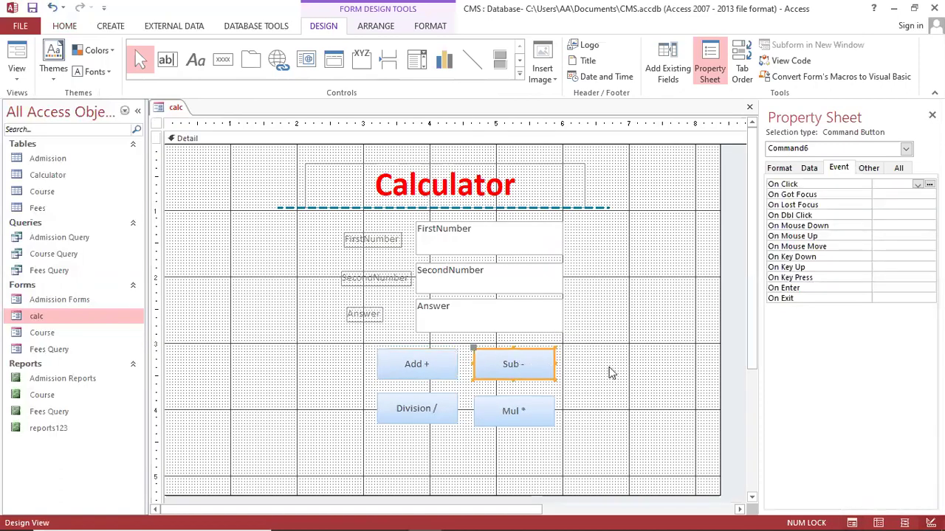
pyautogui.click(606, 374)
pyautogui.rightClick(534, 380)
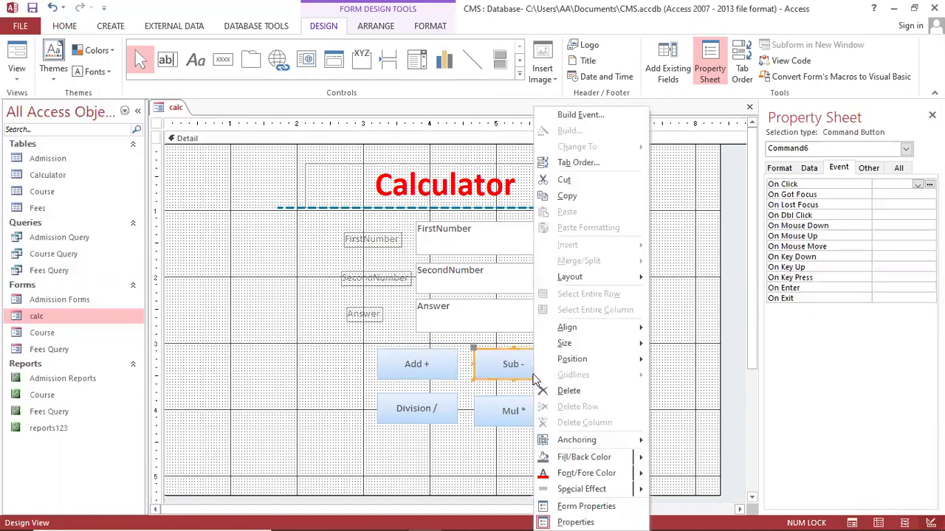
pyautogui.click(531, 371)
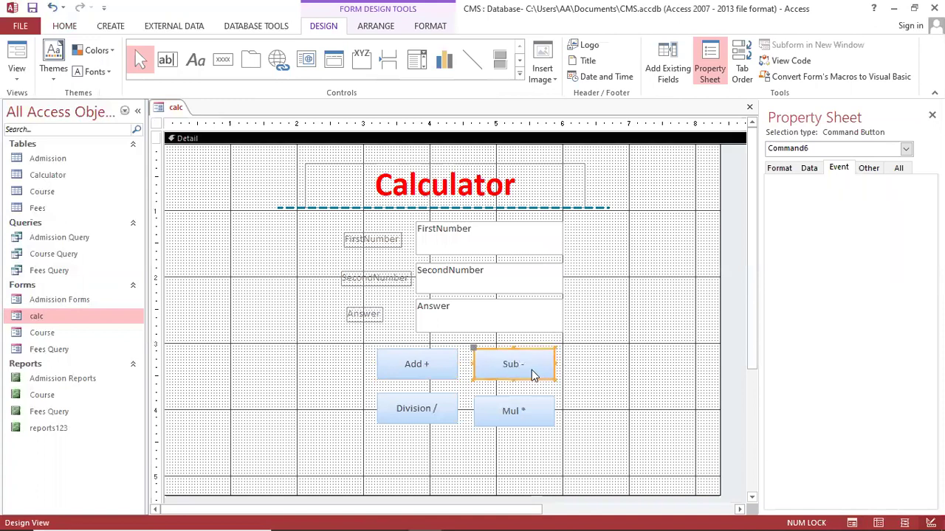
pyautogui.click(918, 185)
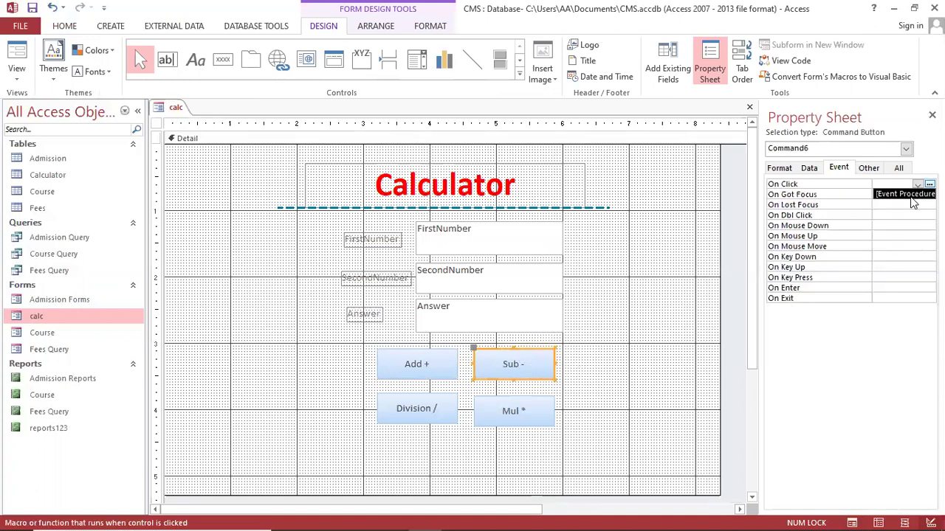
pyautogui.click(907, 194)
pyautogui.click(929, 184)
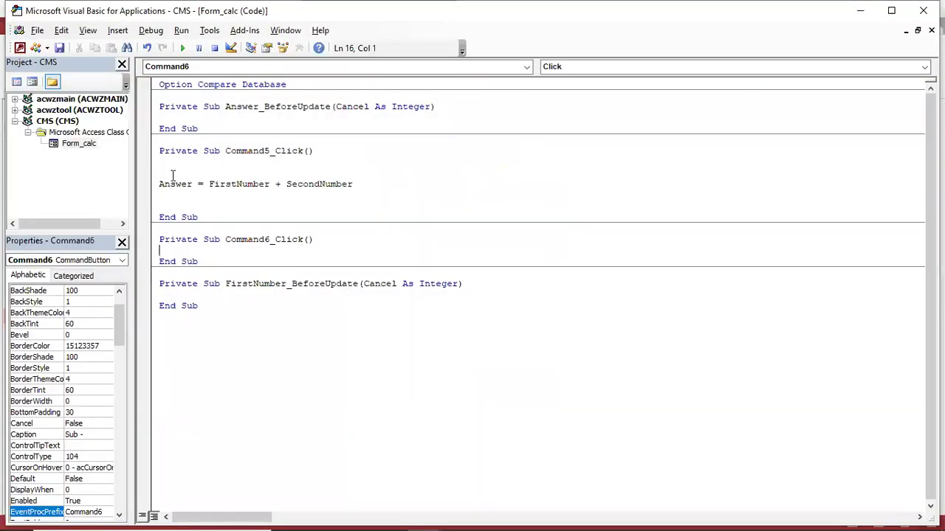
# Copy the line Answer = FirstNumber + SecondNumber from Command5_Click into the Command6_Click procedure, with blank lines around it
pyautogui.moveTo(158, 184); pyautogui.dragTo(376, 185)
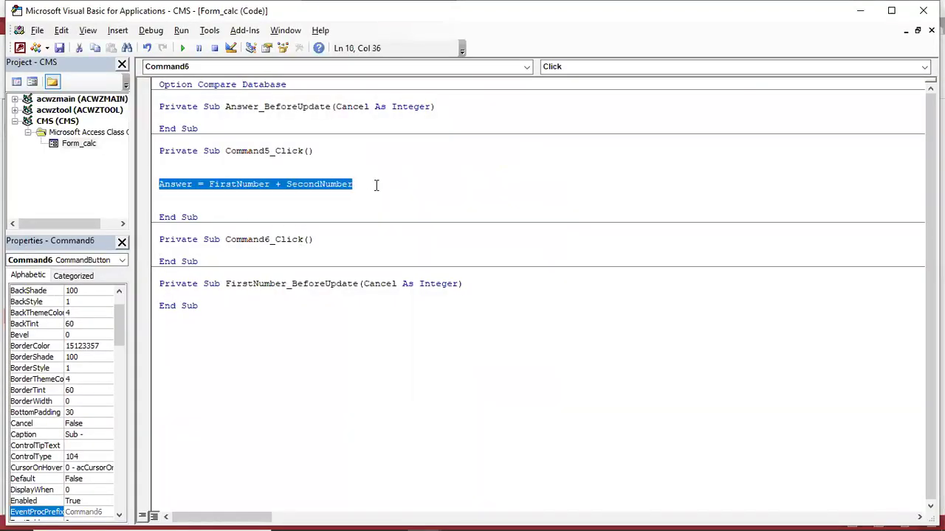
pyautogui.hotkey('ctrl', 'c')
pyautogui.click(232, 248)
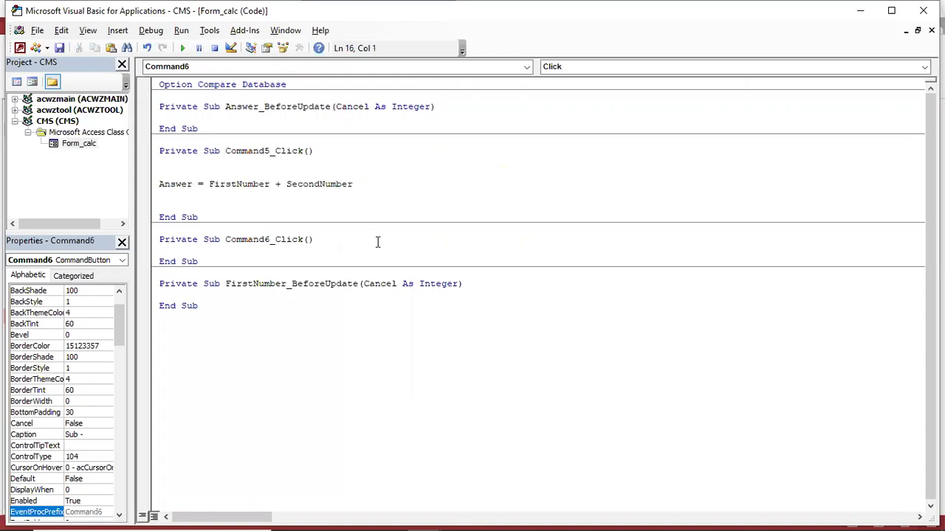
pyautogui.press('Return')
pyautogui.press('Return')
pyautogui.press('Return')
pyautogui.click(159, 261)
pyautogui.hotkey('ctrl', 'v')
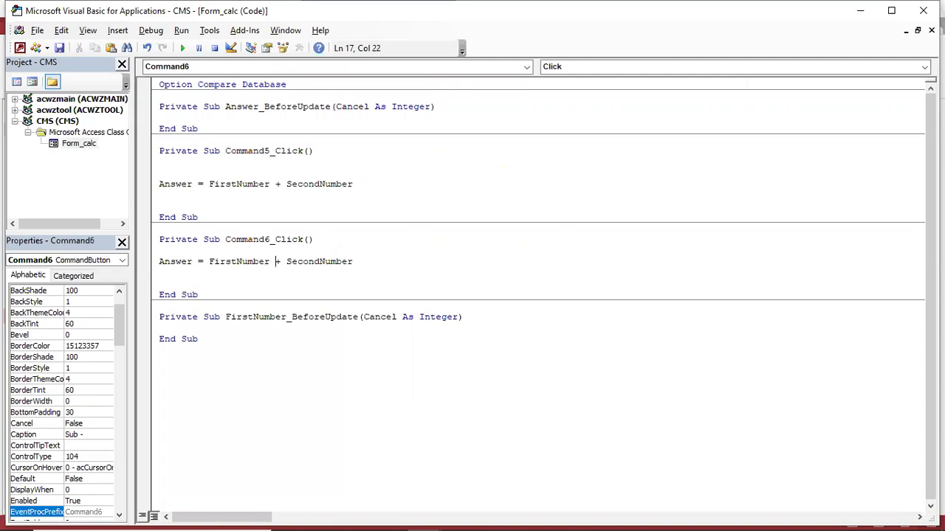
# Change the Command6_Click line to Answer = FirstNumber - SecondNumber, save, and close the code editor
pyautogui.press('BackSpace')
pyautogui.write('-')
pyautogui.hotkey('alt', 'f')
pyautogui.press('Return')
pyautogui.click(922, 11)
# Create a click event procedure for the Division / button and open its code
pyautogui.click(412, 411)
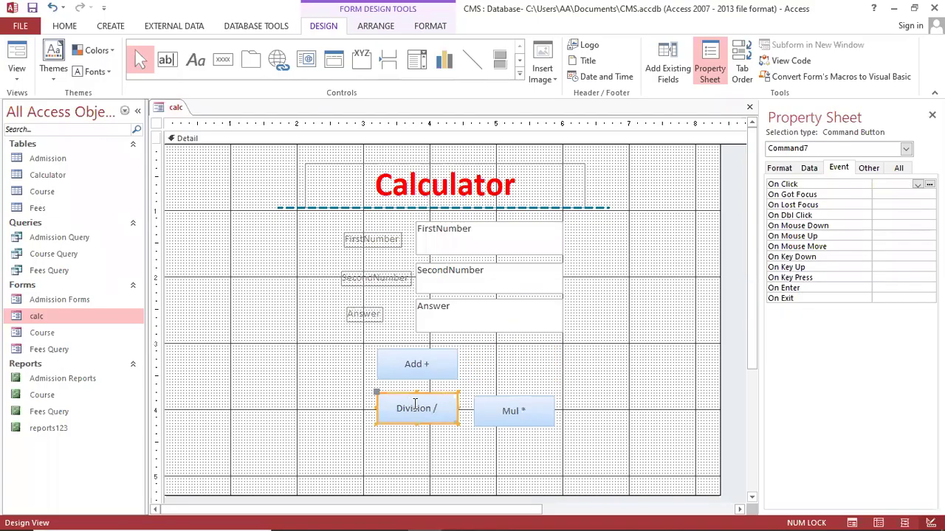
pyautogui.click(916, 186)
pyautogui.click(912, 194)
pyautogui.click(929, 184)
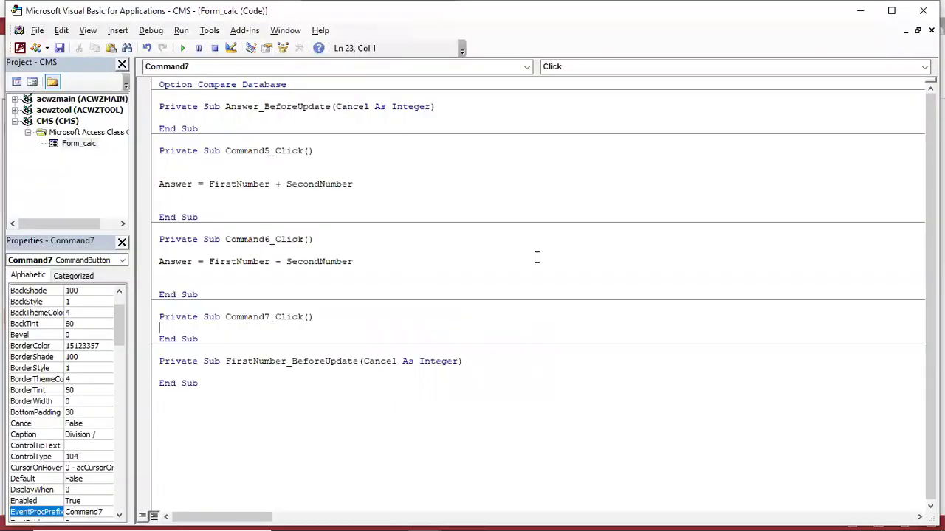
# Paste the copied line into Command7_Click as Answer = FirstNumber / SecondNumber and close the code editor
pyautogui.press('Return')
pyautogui.press('Return')
pyautogui.press('Up')
pyautogui.hotkey('ctrl', 'v')
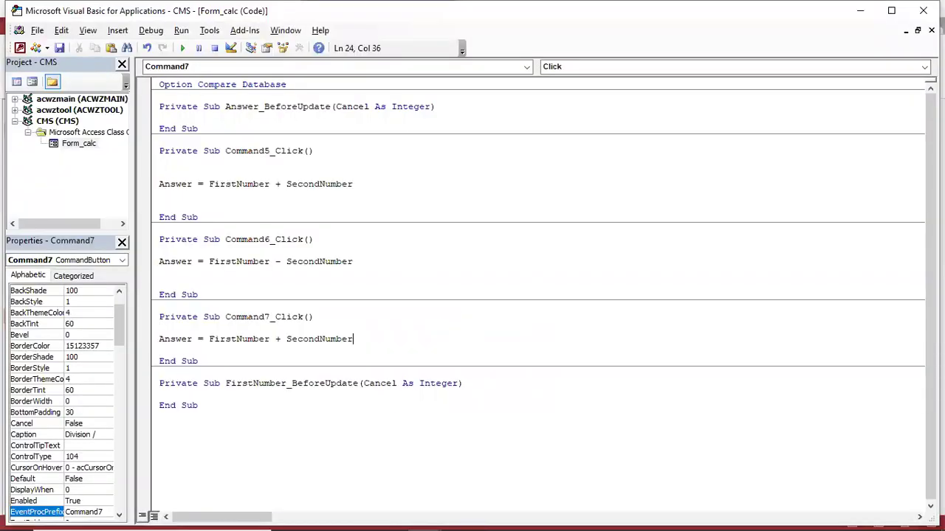
pyautogui.press('Right')
pyautogui.press('Delete')
pyautogui.write('/')
pyautogui.click(922, 10)
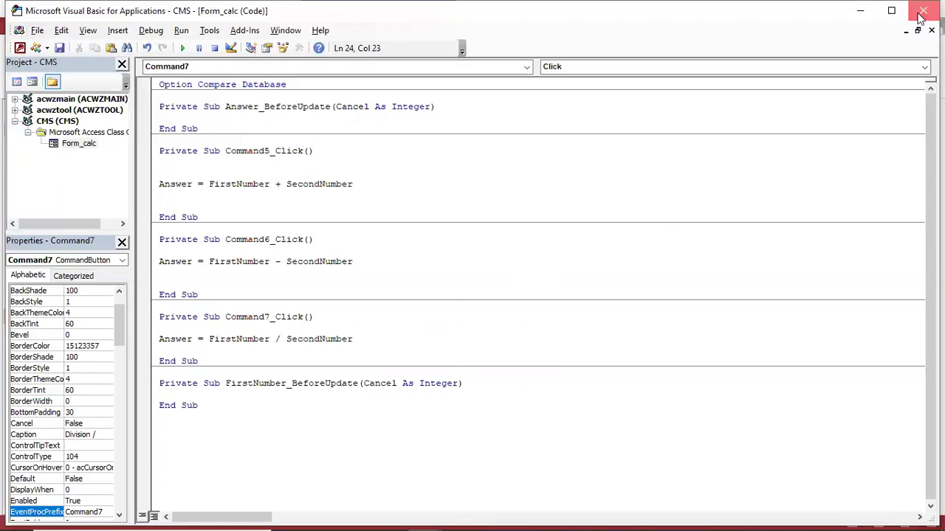
# Create a click event procedure for the Mul * button and open its code
pyautogui.click(500, 415)
pyautogui.rightClick(499, 416)
pyautogui.click(509, 410)
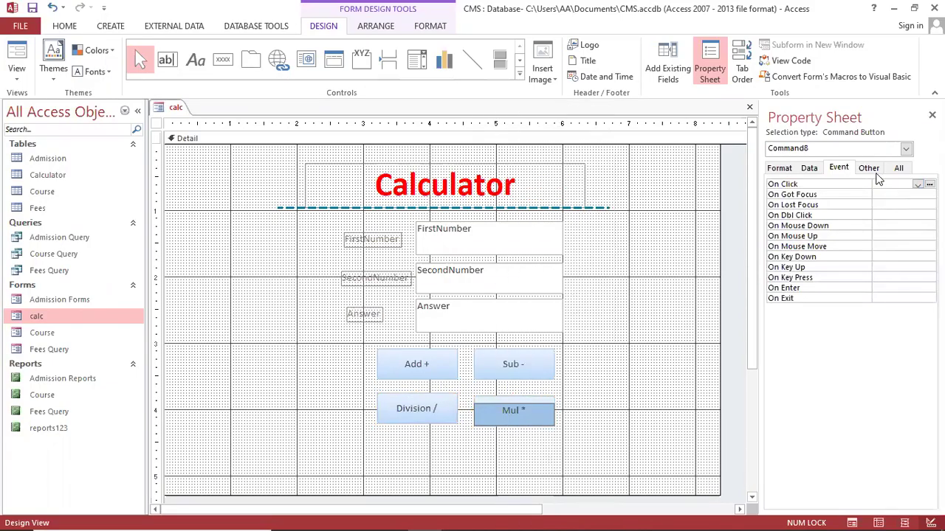
pyautogui.click(917, 184)
pyautogui.click(914, 194)
pyautogui.click(929, 184)
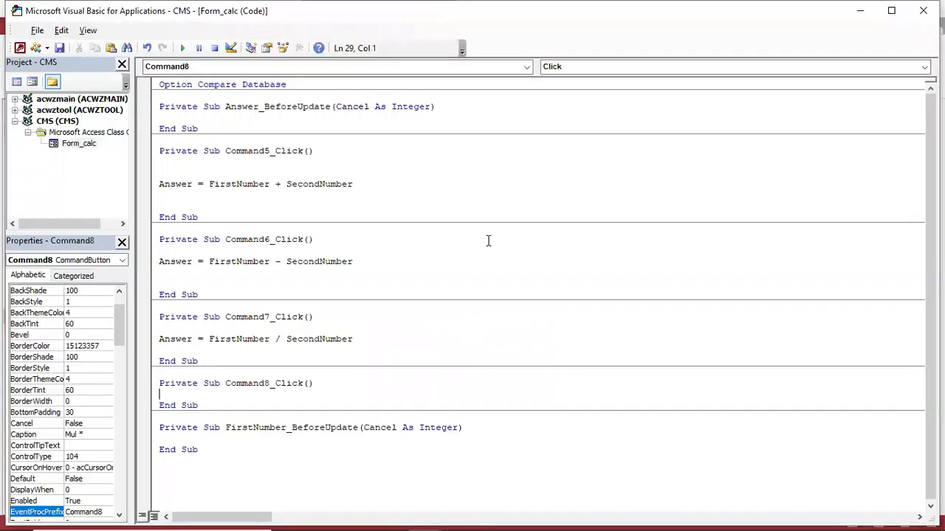
# Paste the copied line into Command8_Click as Answer = FirstNumber * SecondNumber, save, and return to the form
pyautogui.press('Return')
pyautogui.hotkey('ctrl', 'v')
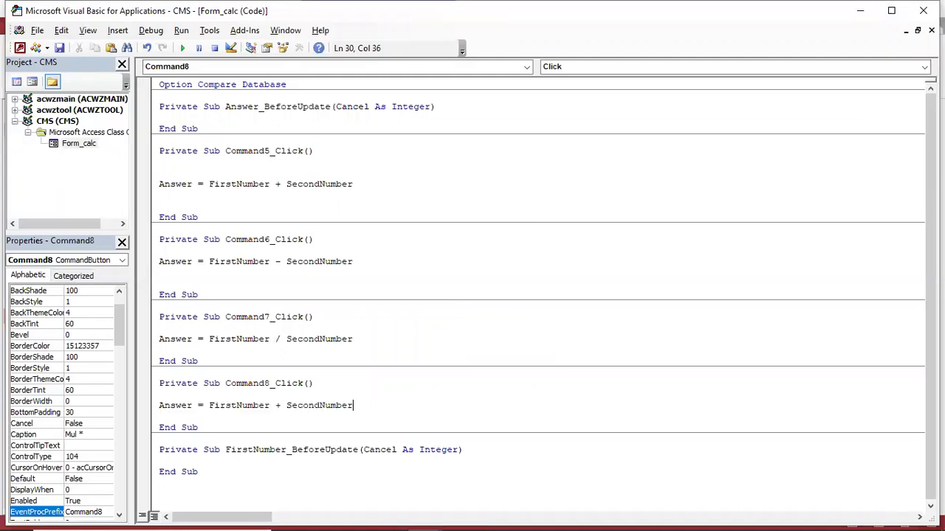
pyautogui.press('Delete')
pyautogui.write('*')
pyautogui.hotkey('alt', 'f')
pyautogui.press('s')
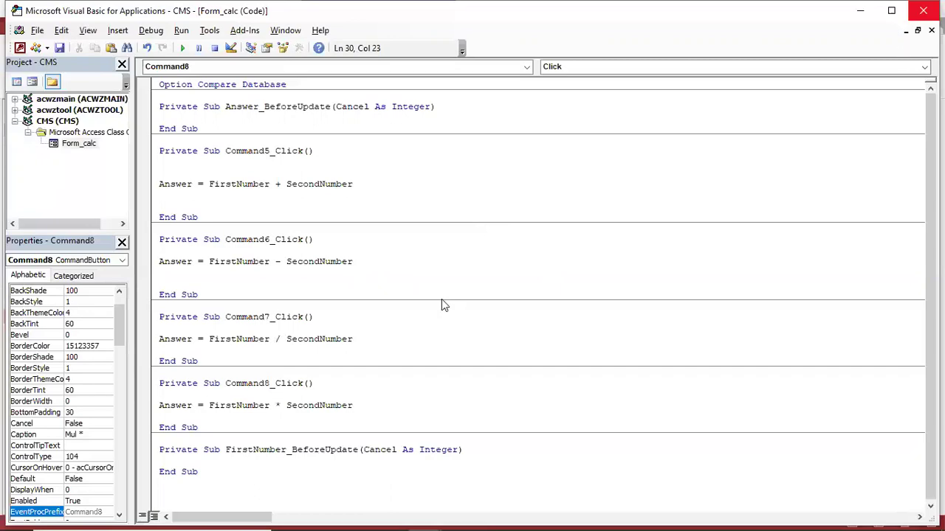
pyautogui.hotkey('alt', 'q')
# Run the calc form and test the Add +, Sub -, Division / and Mul * buttons on the existing numbers
pyautogui.press('F5')
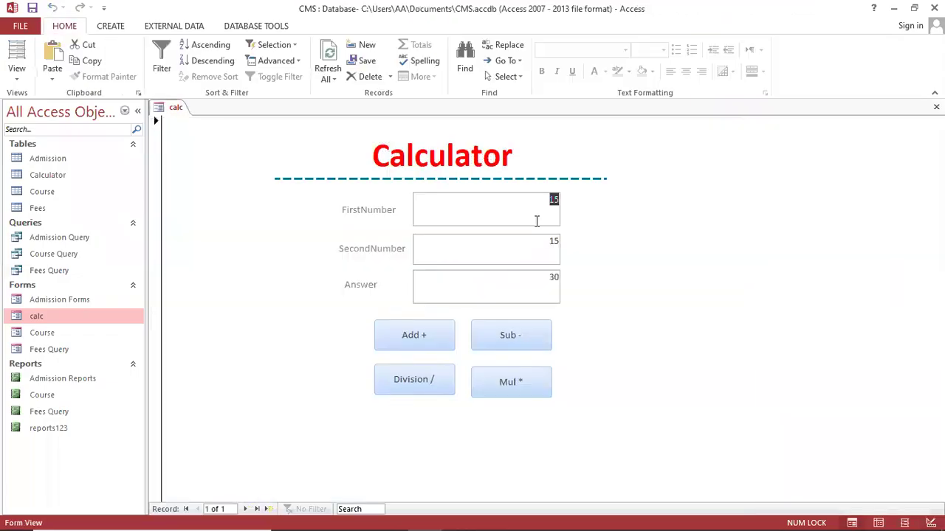
pyautogui.click(406, 350)
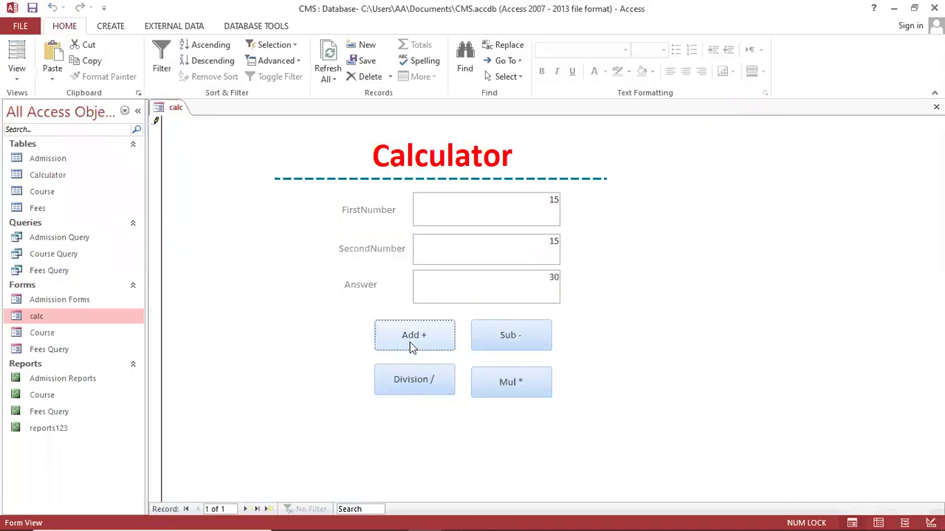
pyautogui.click(509, 326)
pyautogui.click(415, 386)
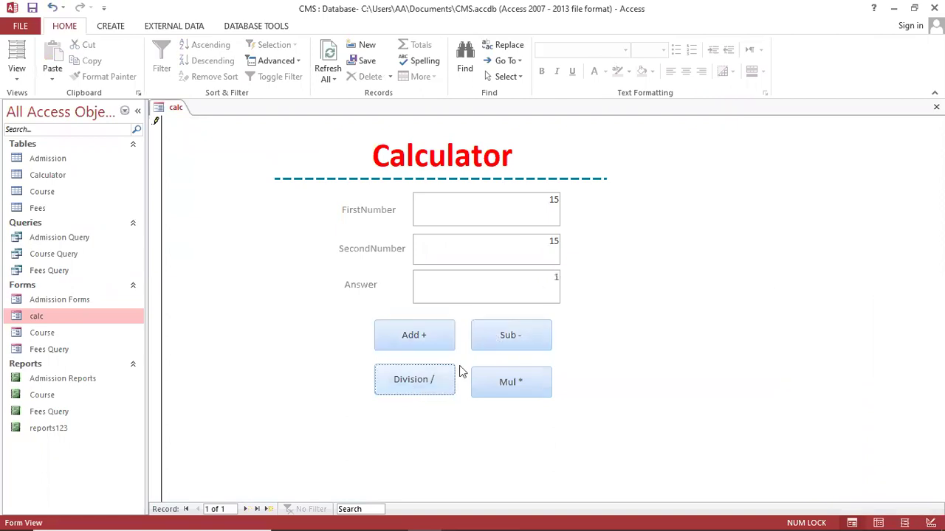
pyautogui.click(501, 392)
# Set SecondNumber to 3 and test all four calculation buttons again
pyautogui.click(560, 207)
pyautogui.moveTo(560, 208); pyautogui.dragTo(529, 204)
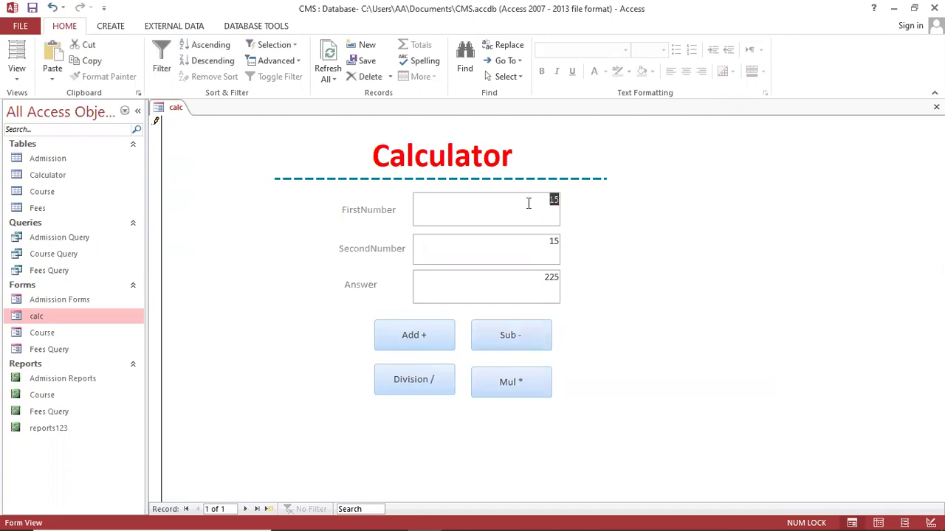
pyautogui.press('Tab')
pyautogui.write('3')
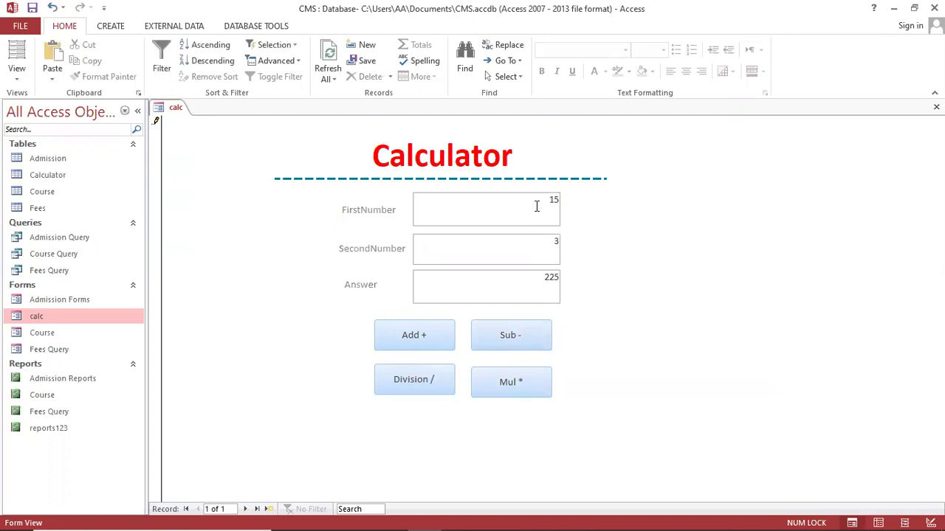
pyautogui.click(446, 326)
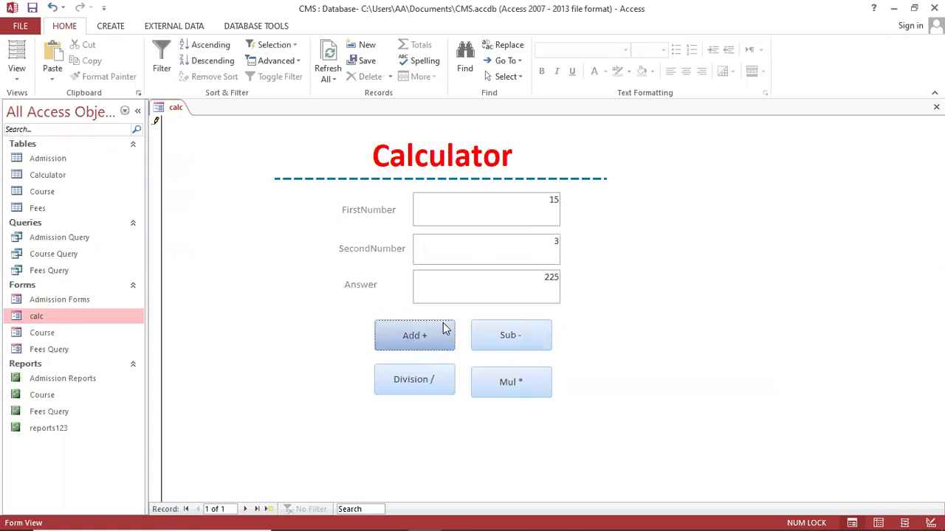
pyautogui.click(497, 344)
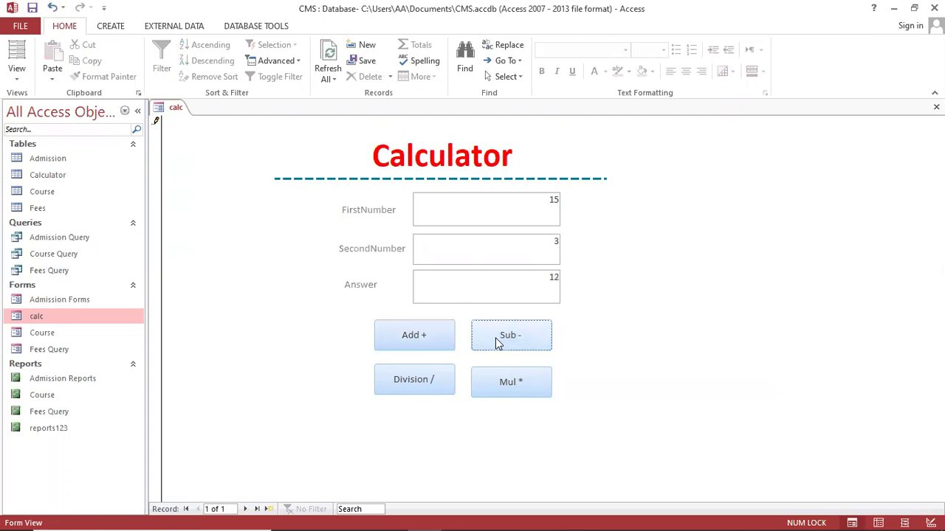
pyautogui.click(436, 386)
pyautogui.click(512, 384)
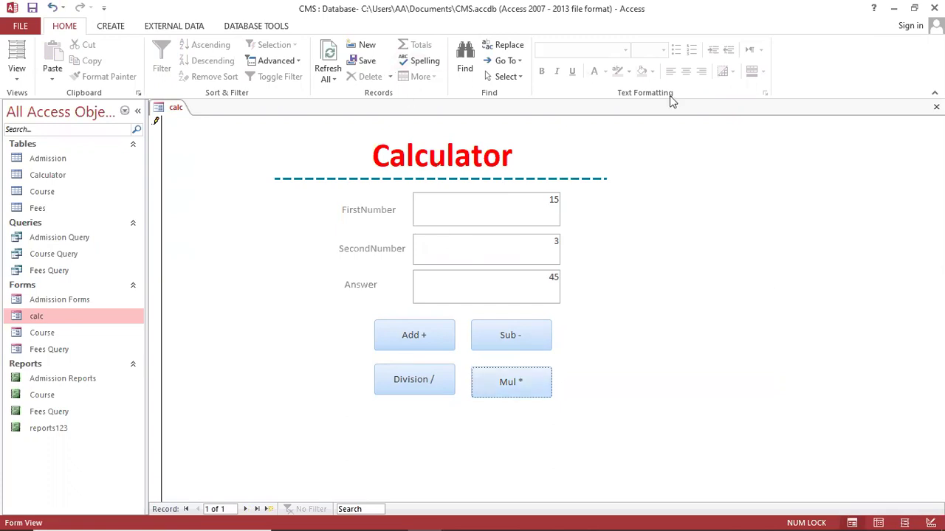
# Switch the calc form back to Design View and draw a new command button below Division / and Mul *
pyautogui.rightClick(350, 214)
pyautogui.rightClick(294, 229)
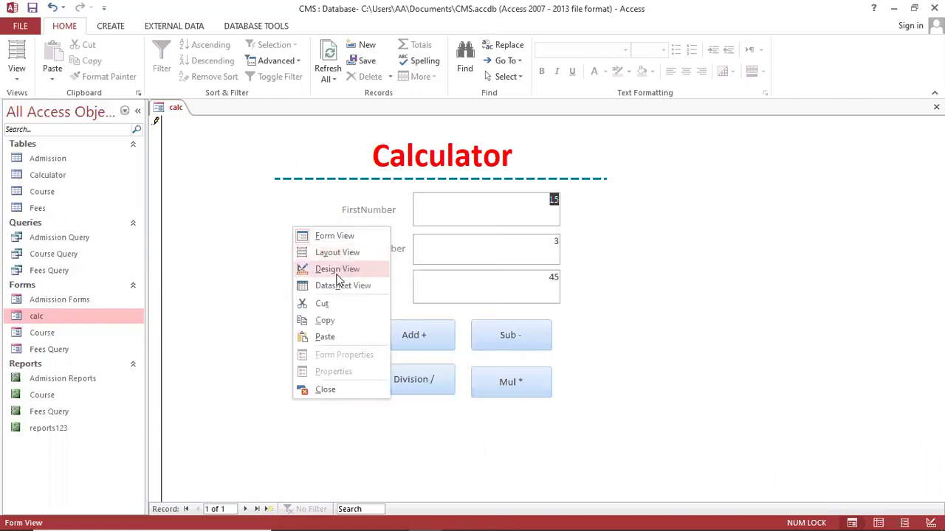
pyautogui.click(338, 269)
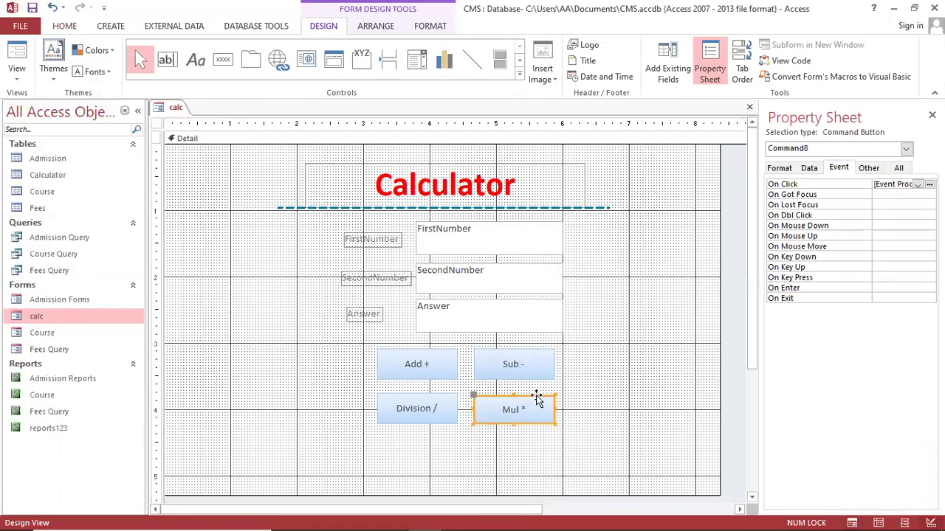
pyautogui.click(568, 445)
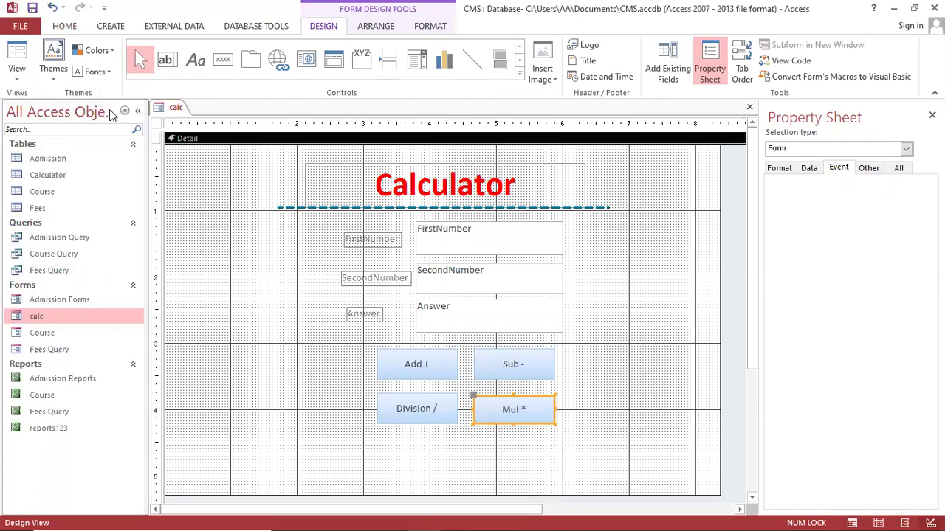
pyautogui.click(222, 59)
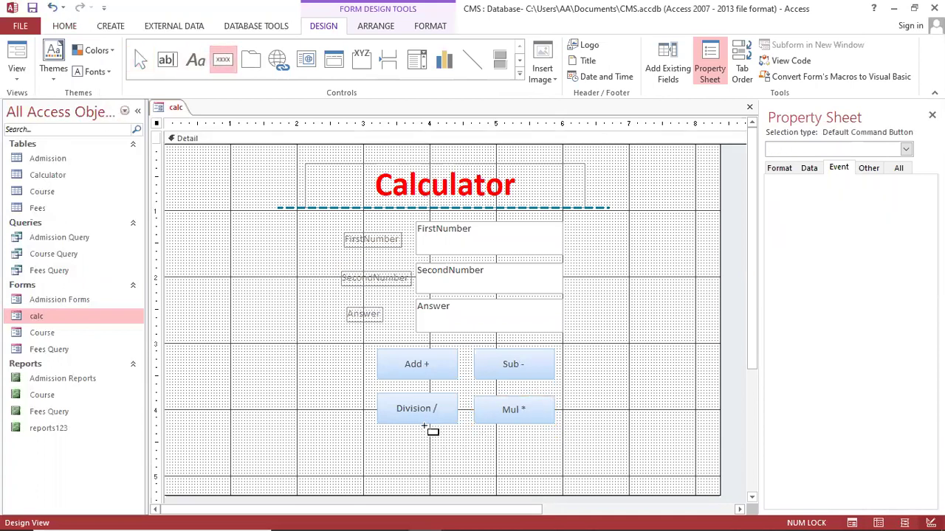
pyautogui.moveTo(413, 436); pyautogui.dragTo(509, 463)
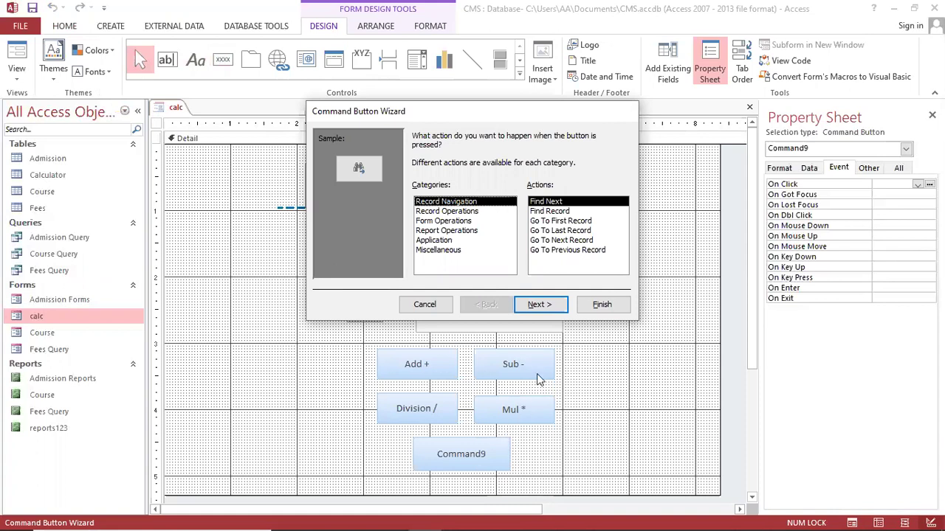
# Give the new button the Form Operations action Close Form with the text Exit.. and finish the wizard
pyautogui.click(445, 221)
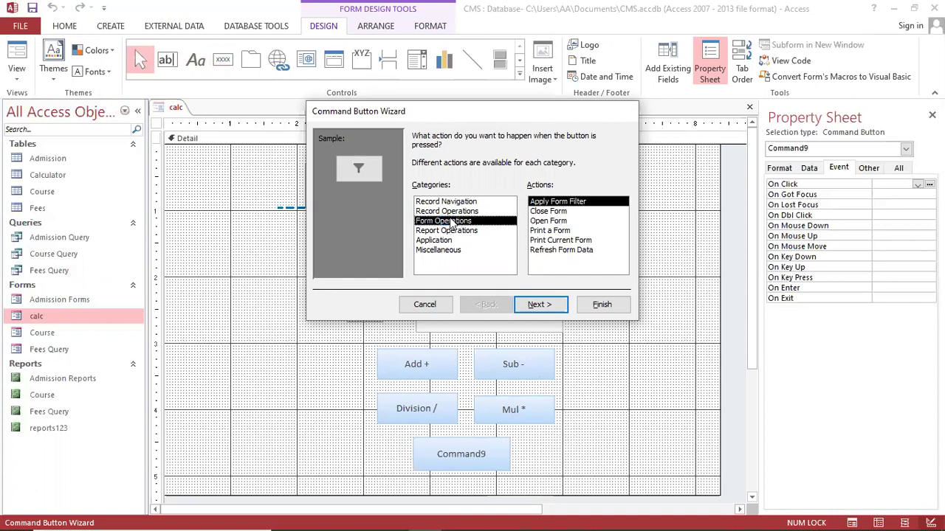
pyautogui.click(576, 212)
pyautogui.click(539, 304)
pyautogui.click(417, 192)
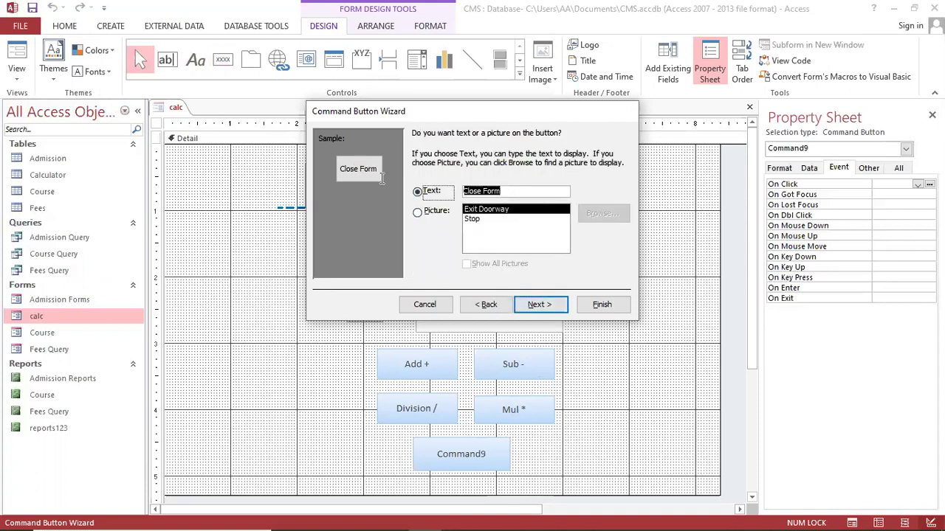
pyautogui.write('Exit..')
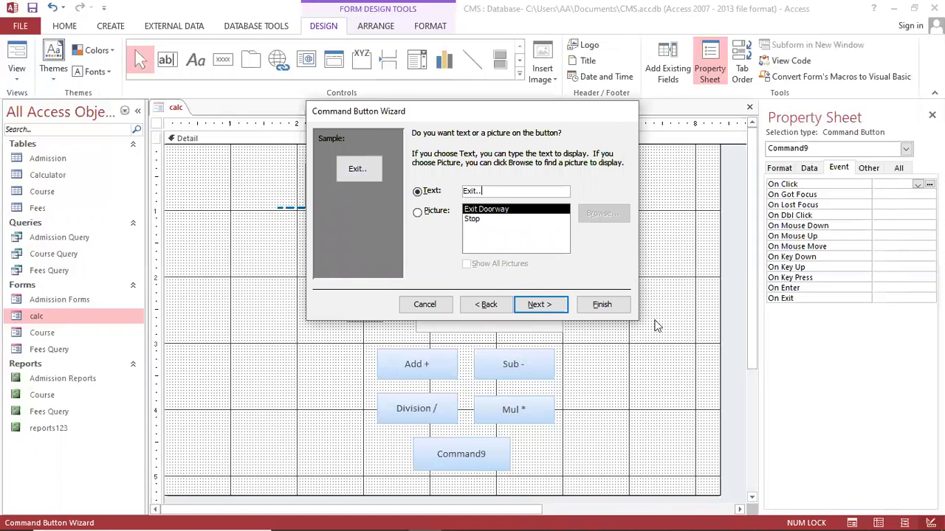
pyautogui.click(601, 304)
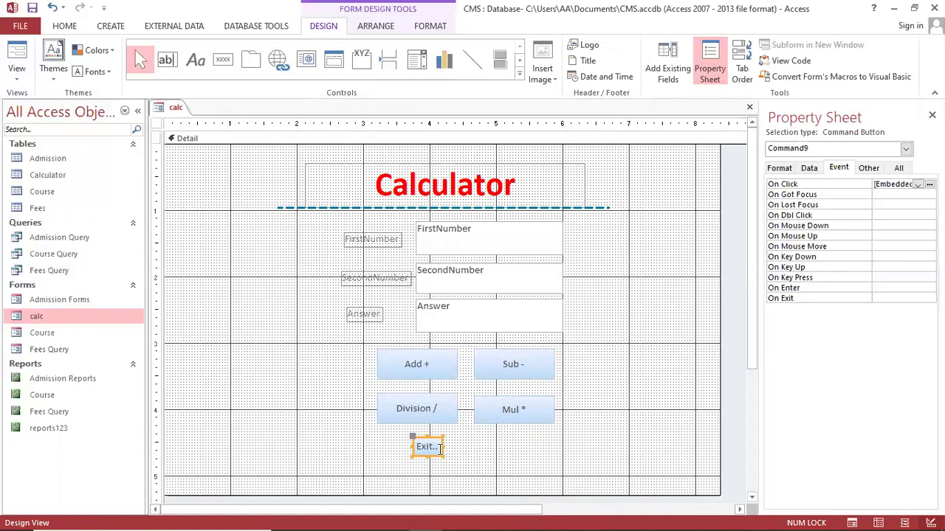
# Enlarge the Exit.. button, centre it under the other buttons, and make its caption bold and underlined
pyautogui.moveTo(441, 453); pyautogui.dragTo(488, 449)
pyautogui.click(455, 467)
pyautogui.click(66, 29)
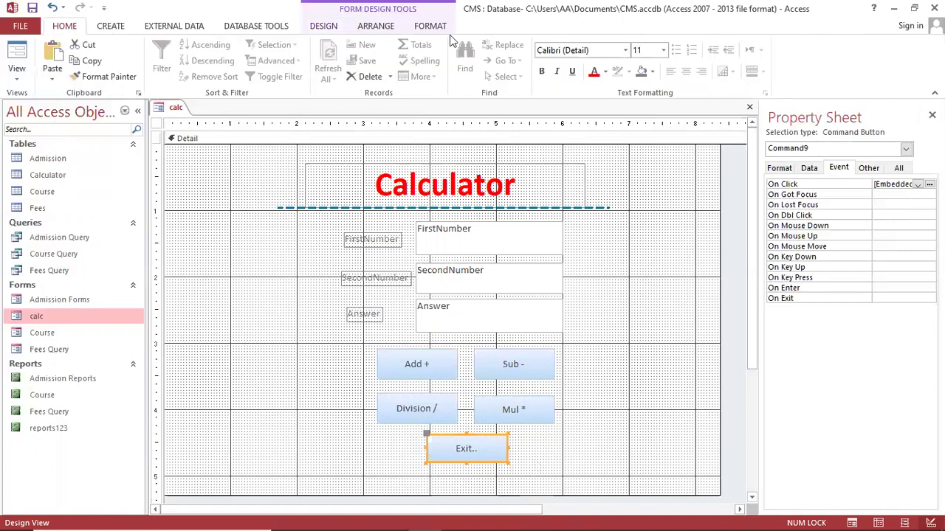
pyautogui.click(431, 27)
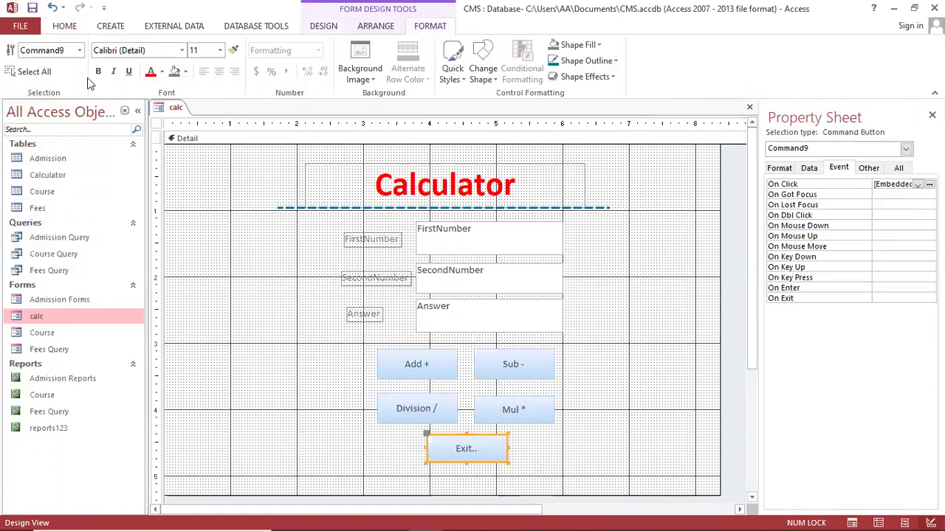
# Make the captions of the Add + and Sub - buttons bold and underlined
pyautogui.click(427, 364)
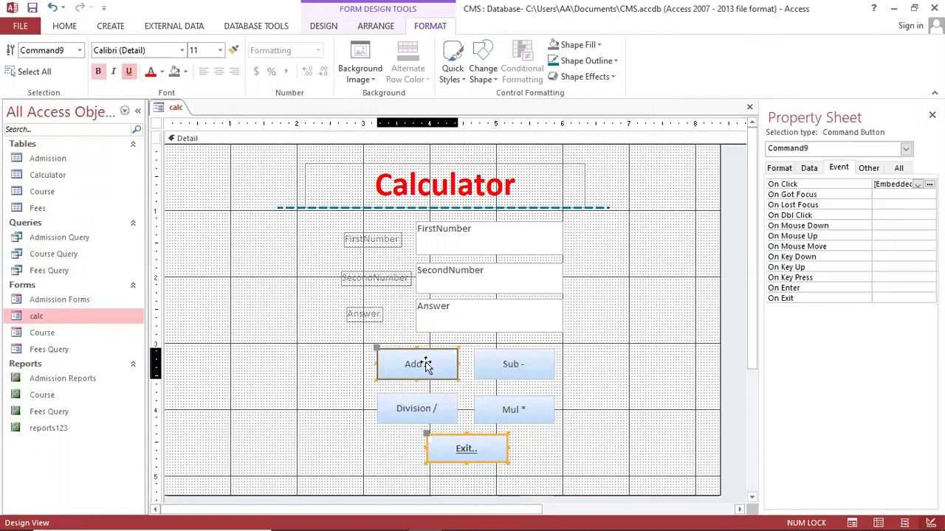
pyautogui.click(99, 72)
pyautogui.click(130, 71)
pyautogui.click(514, 359)
pyautogui.click(98, 72)
pyautogui.click(129, 71)
# Make the captions of the Division / and Mul * buttons bold and underlined, and clear the selection
pyautogui.click(425, 406)
pyautogui.click(98, 71)
pyautogui.click(129, 72)
pyautogui.click(536, 418)
pyautogui.click(99, 72)
pyautogui.click(129, 74)
pyautogui.click(492, 445)
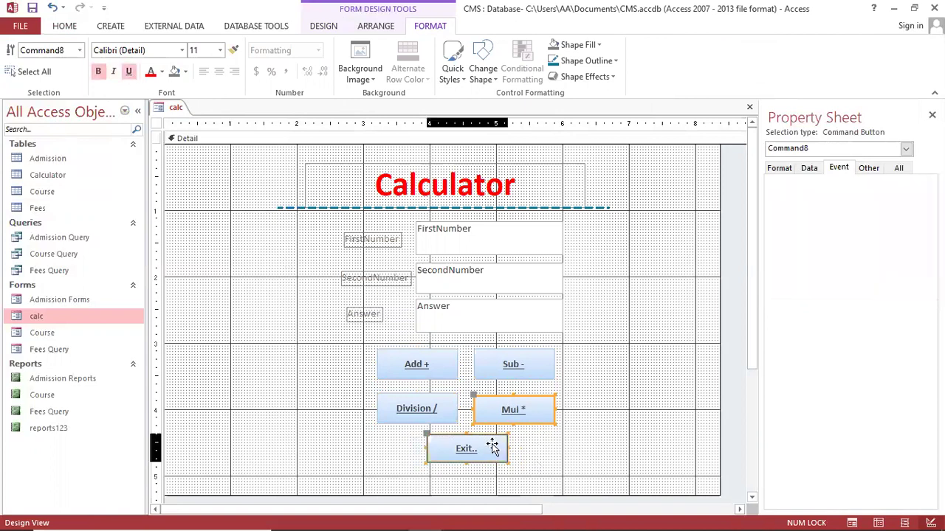
pyautogui.click(609, 428)
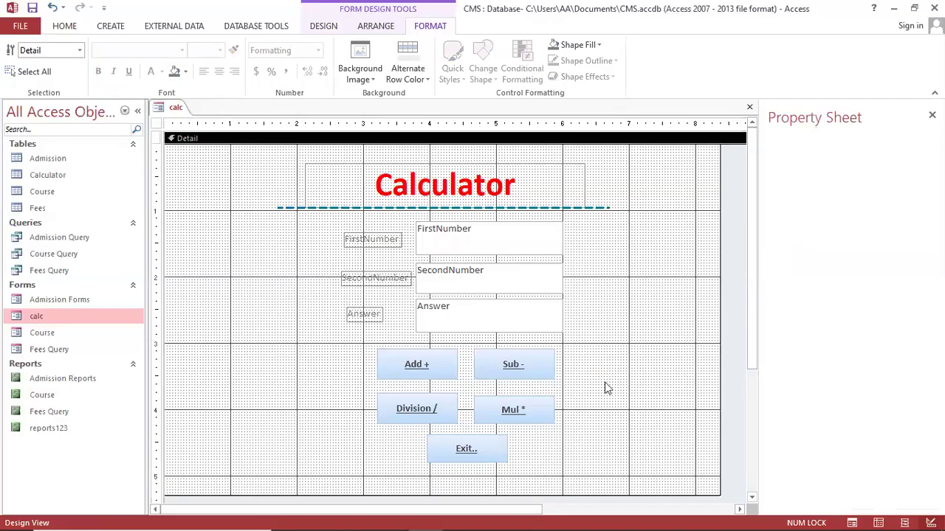